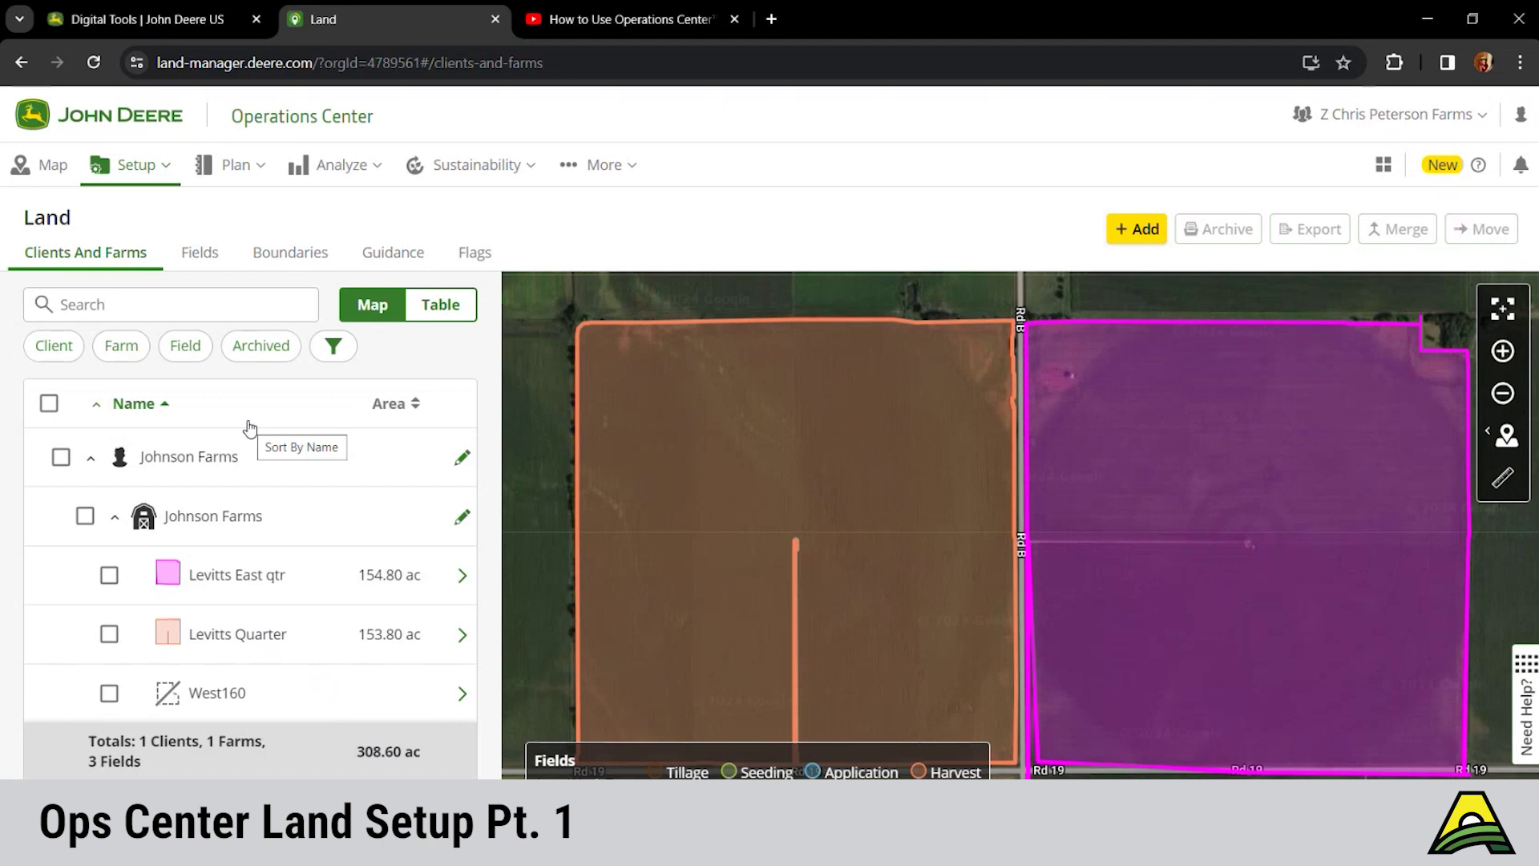
# Browse the Boundaries, Guidance and Flags lists, return to Fields and select Levitts East qtr.
pyautogui.click(205, 261)
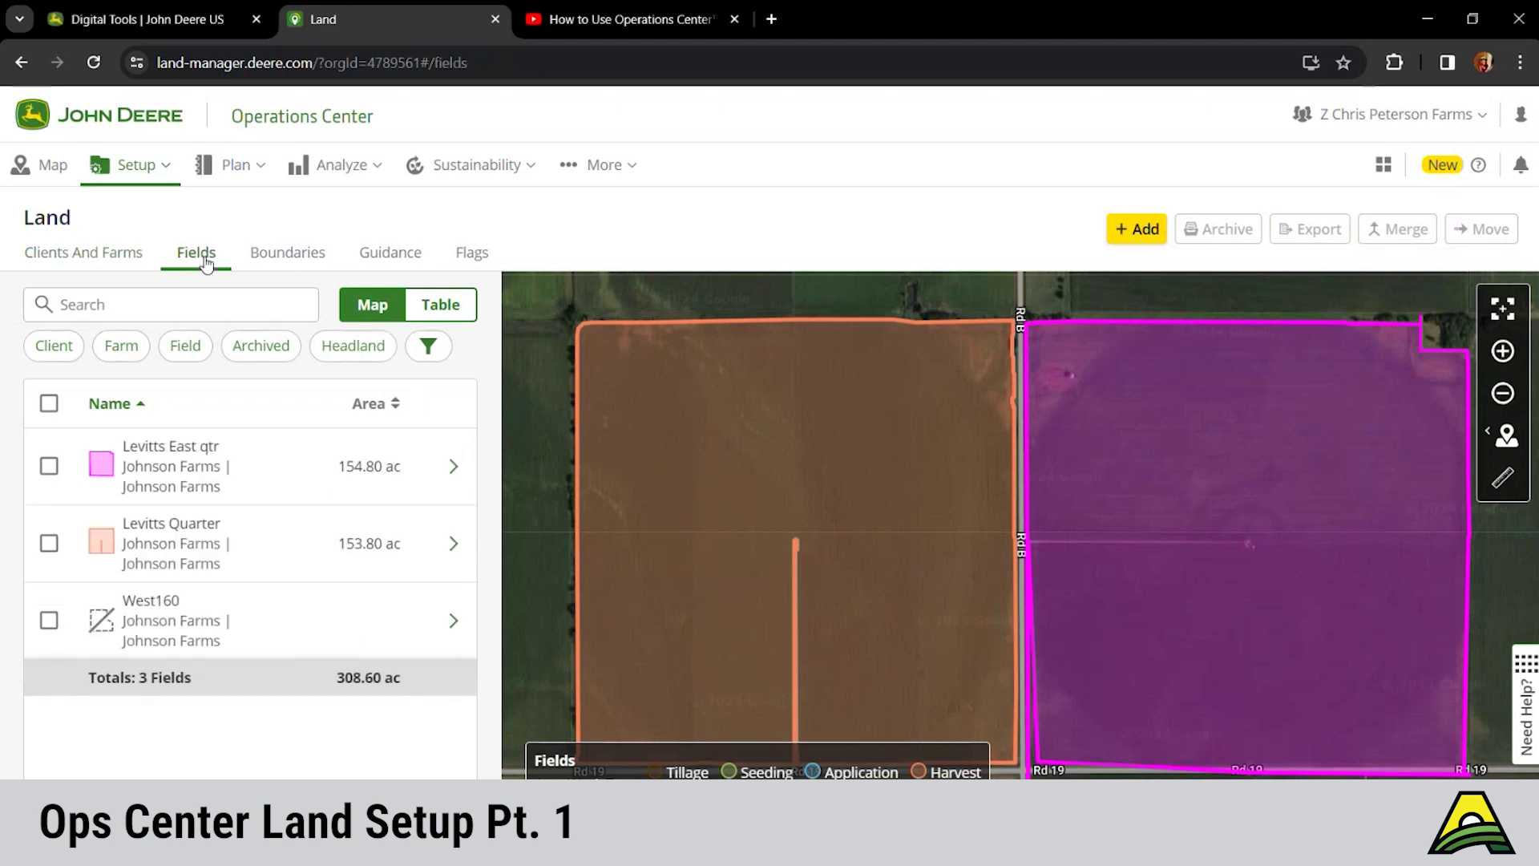
pyautogui.click(279, 261)
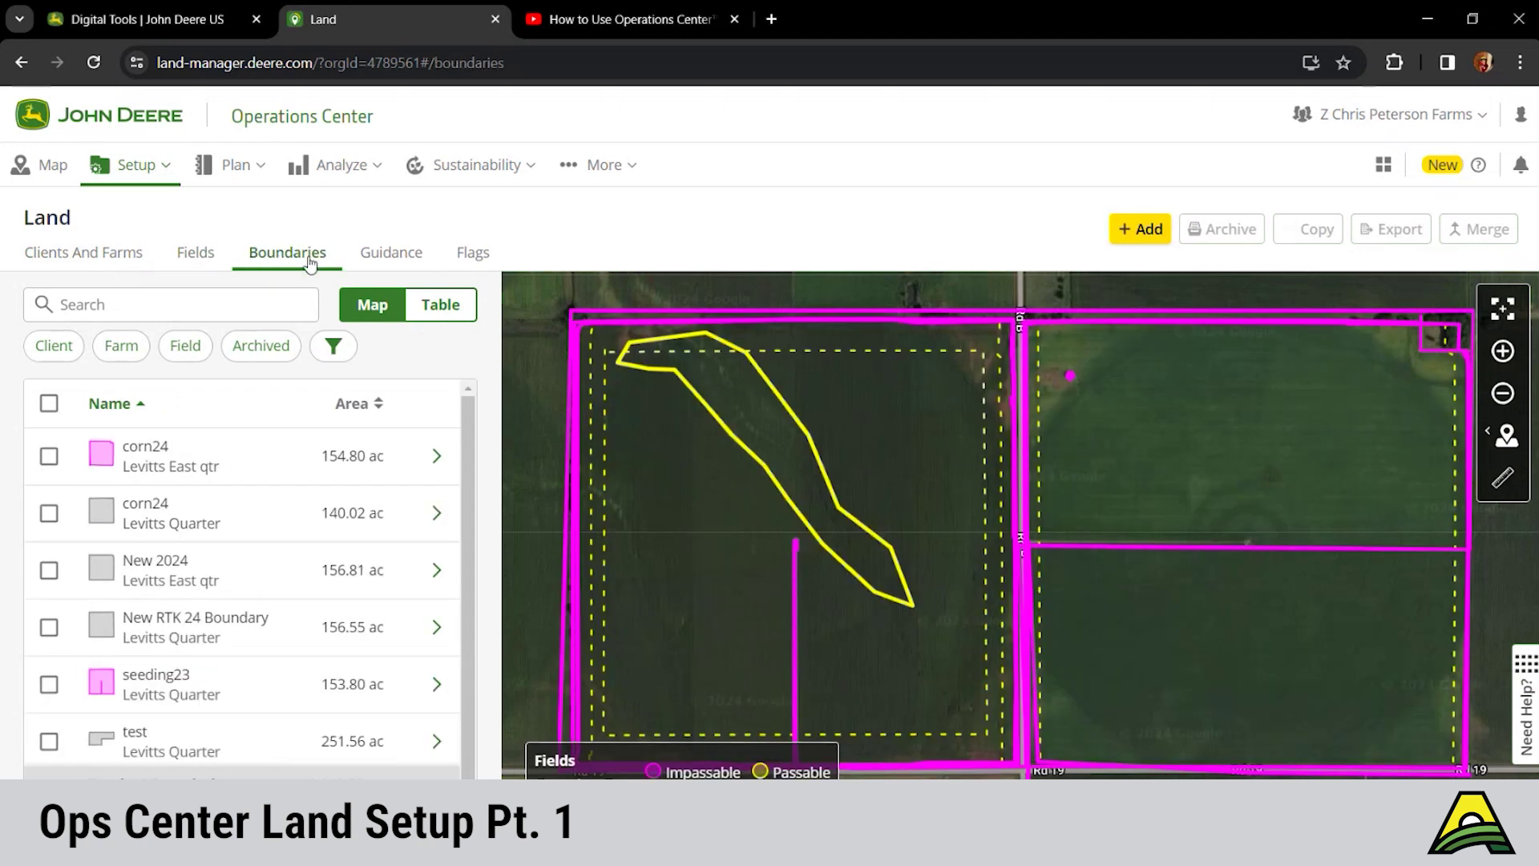
pyautogui.click(370, 258)
pyautogui.click(469, 255)
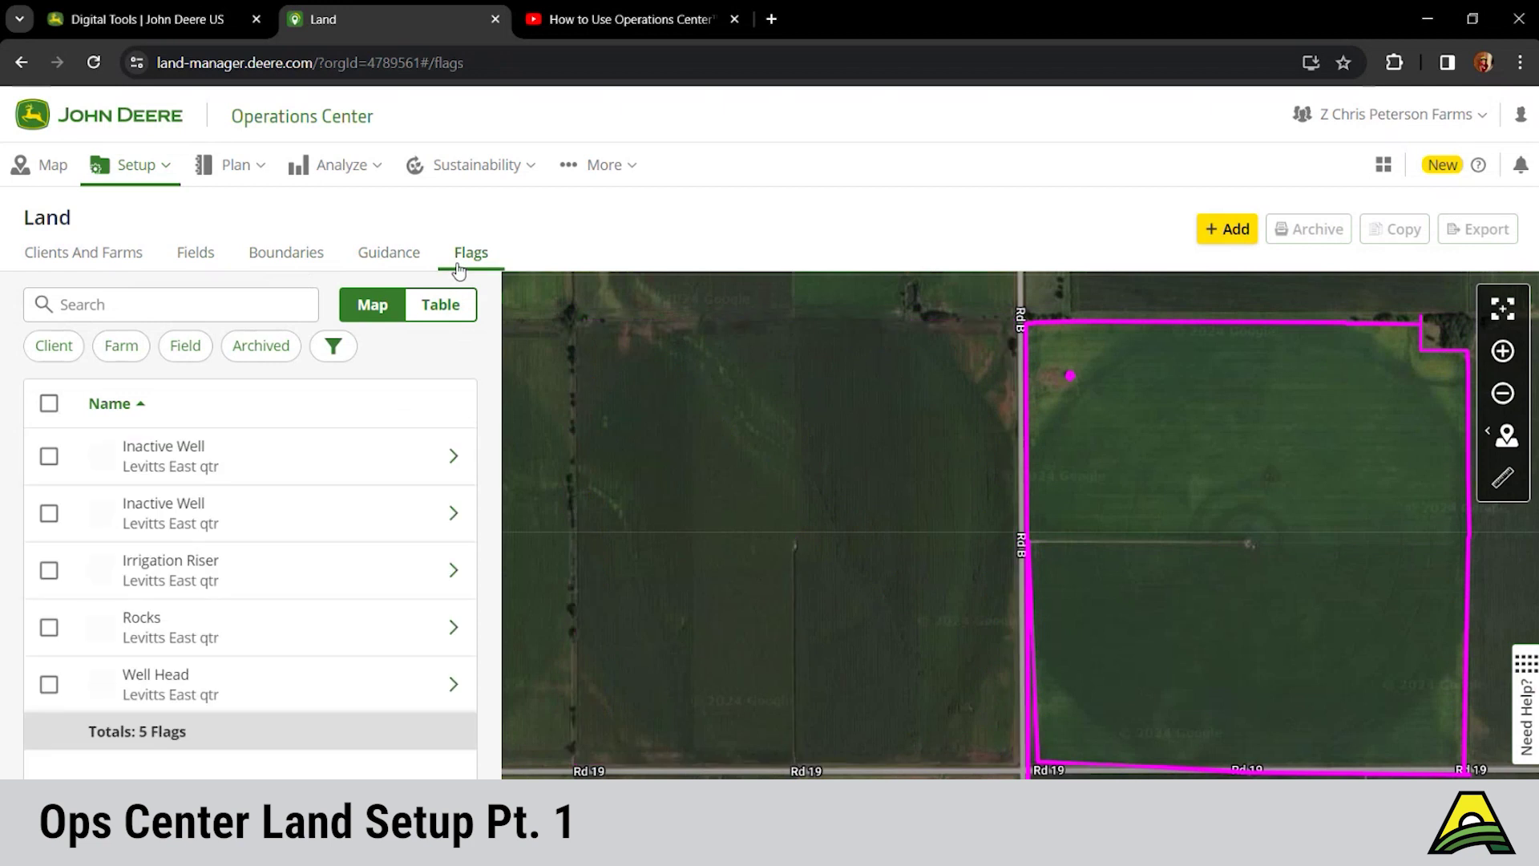
pyautogui.click(203, 256)
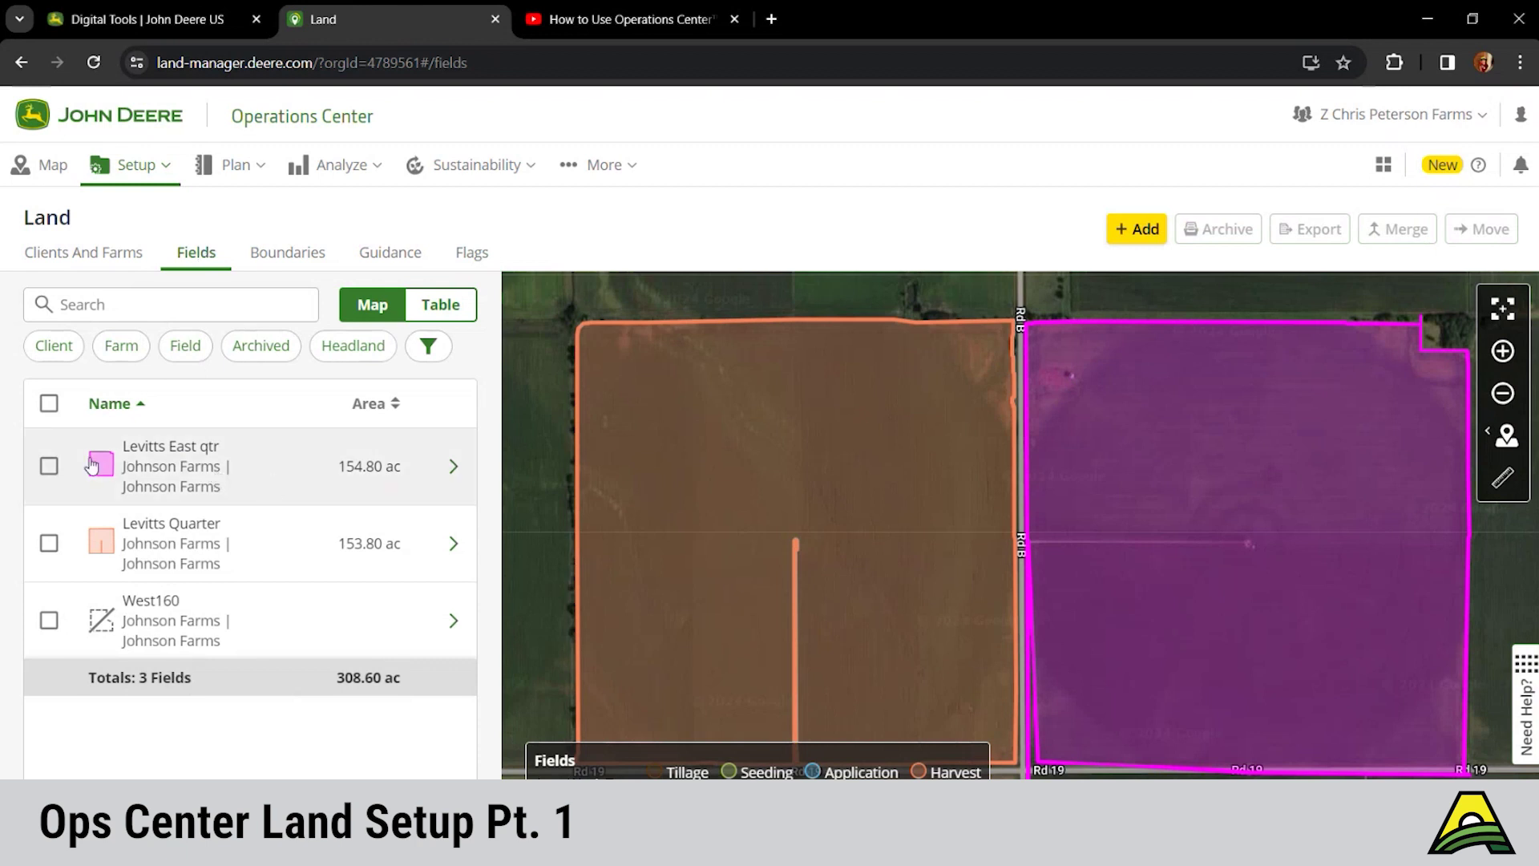
pyautogui.click(49, 466)
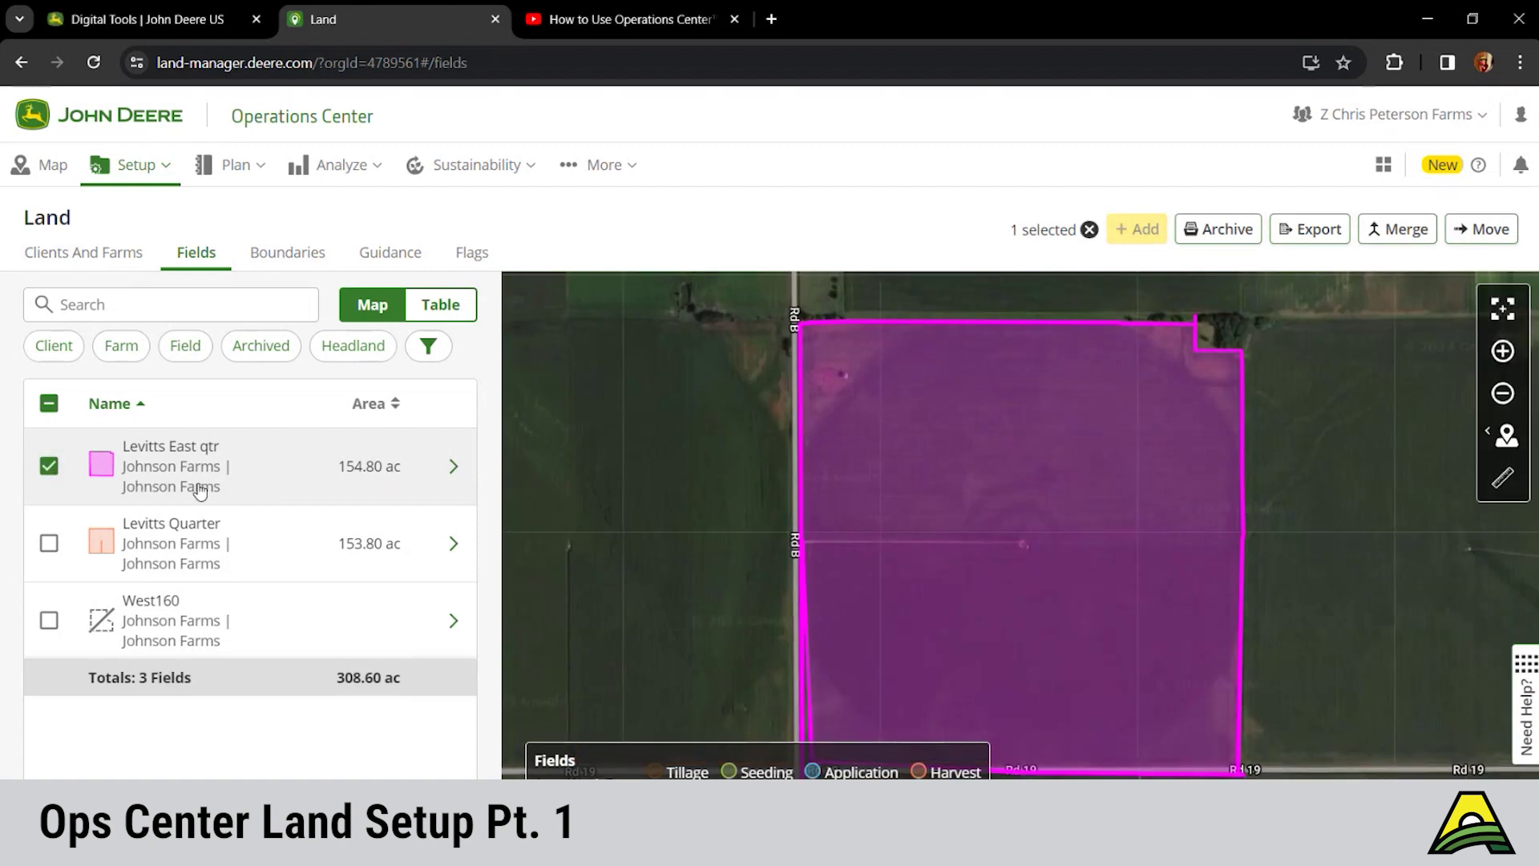
# Open Levitts East qtr's field details and review its name and Johnson Farms client without changing them.
pyautogui.click(453, 468)
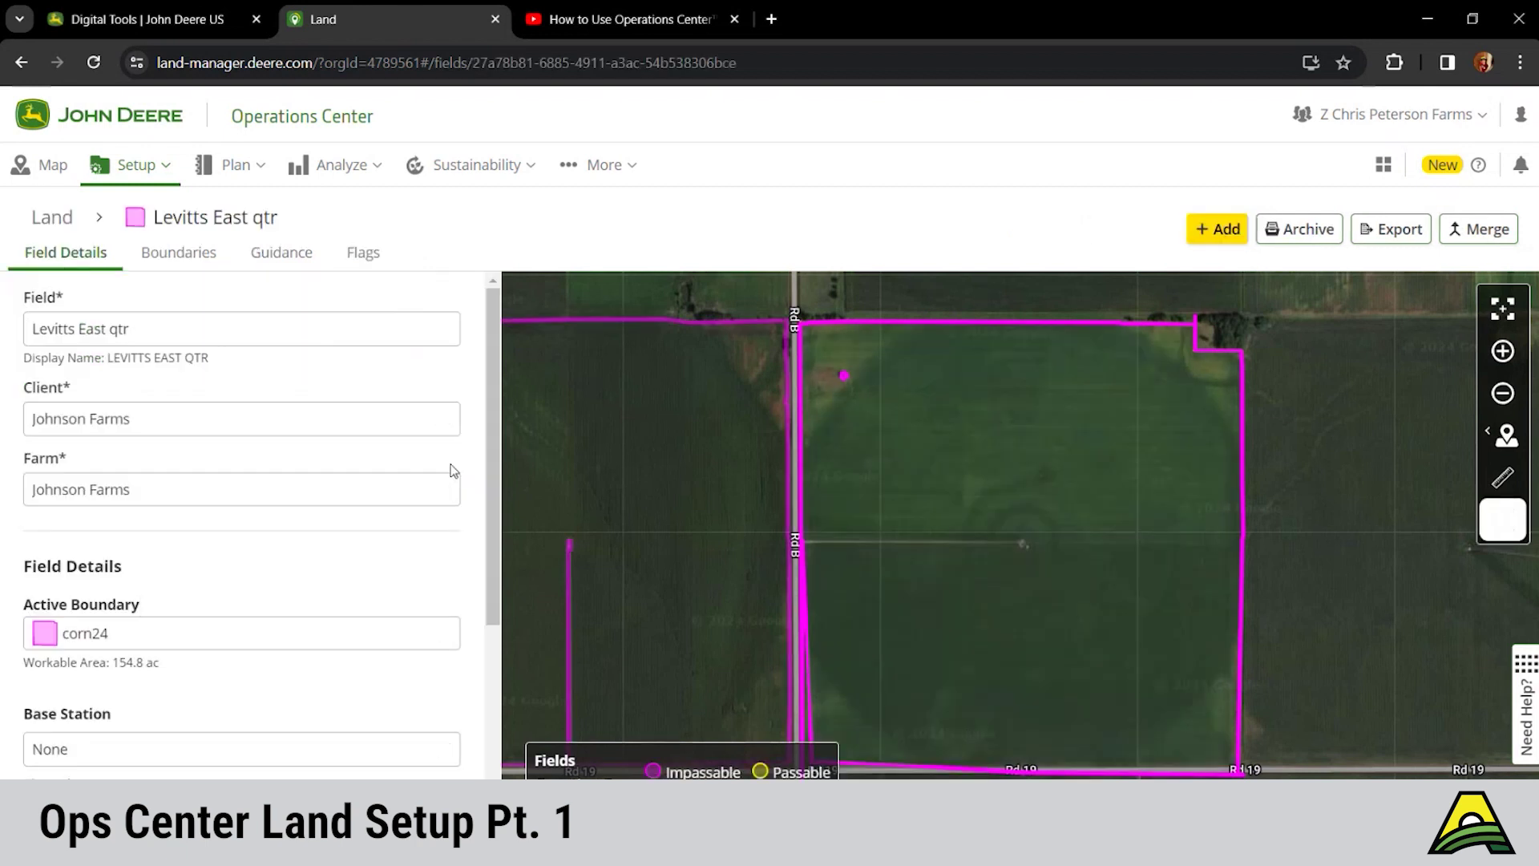
pyautogui.click(249, 331)
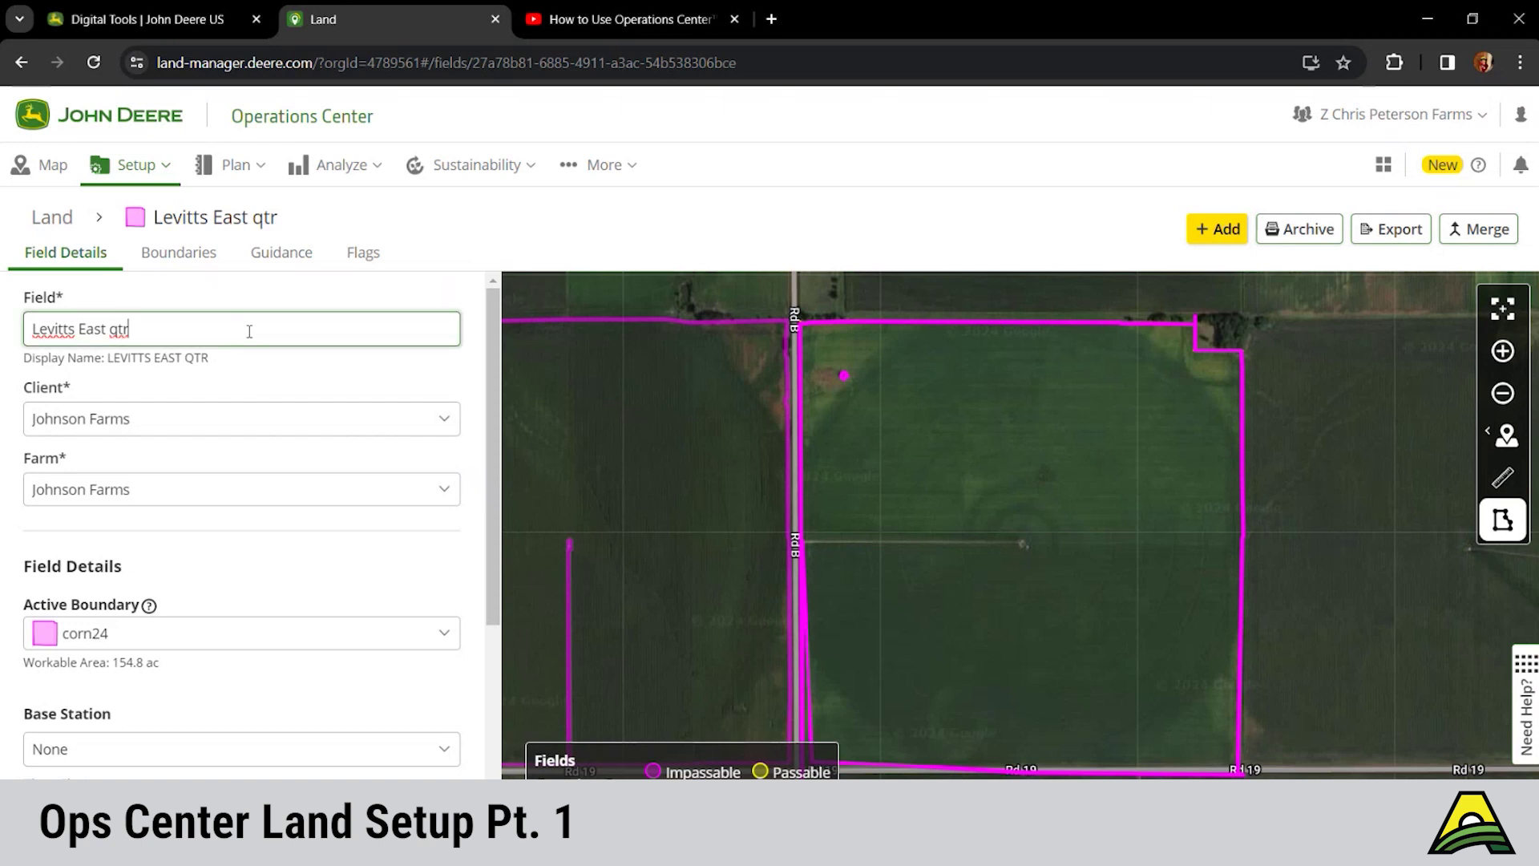
pyautogui.click(240, 422)
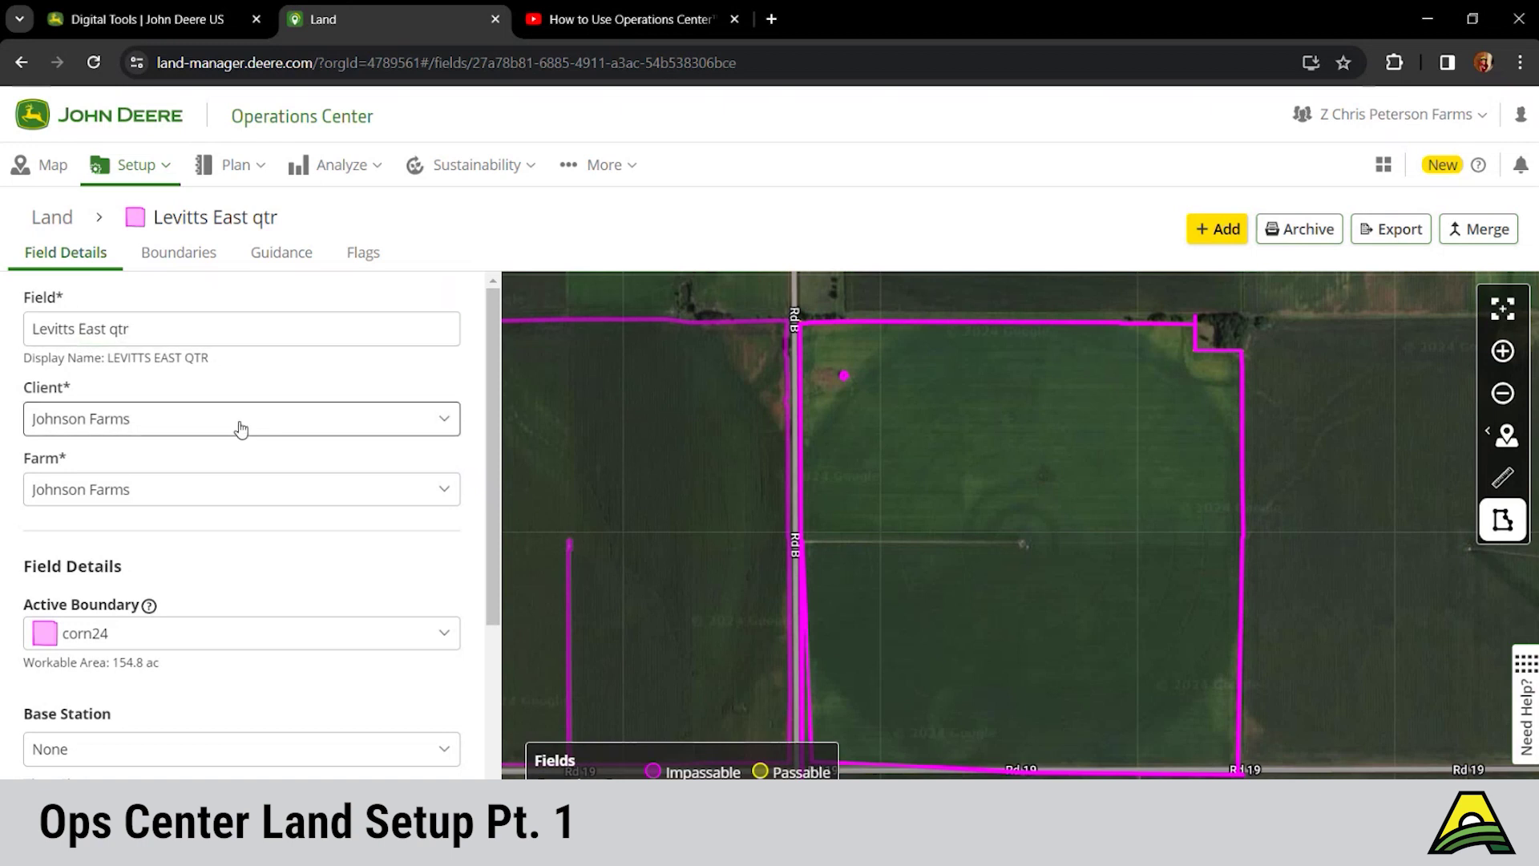
pyautogui.click(279, 562)
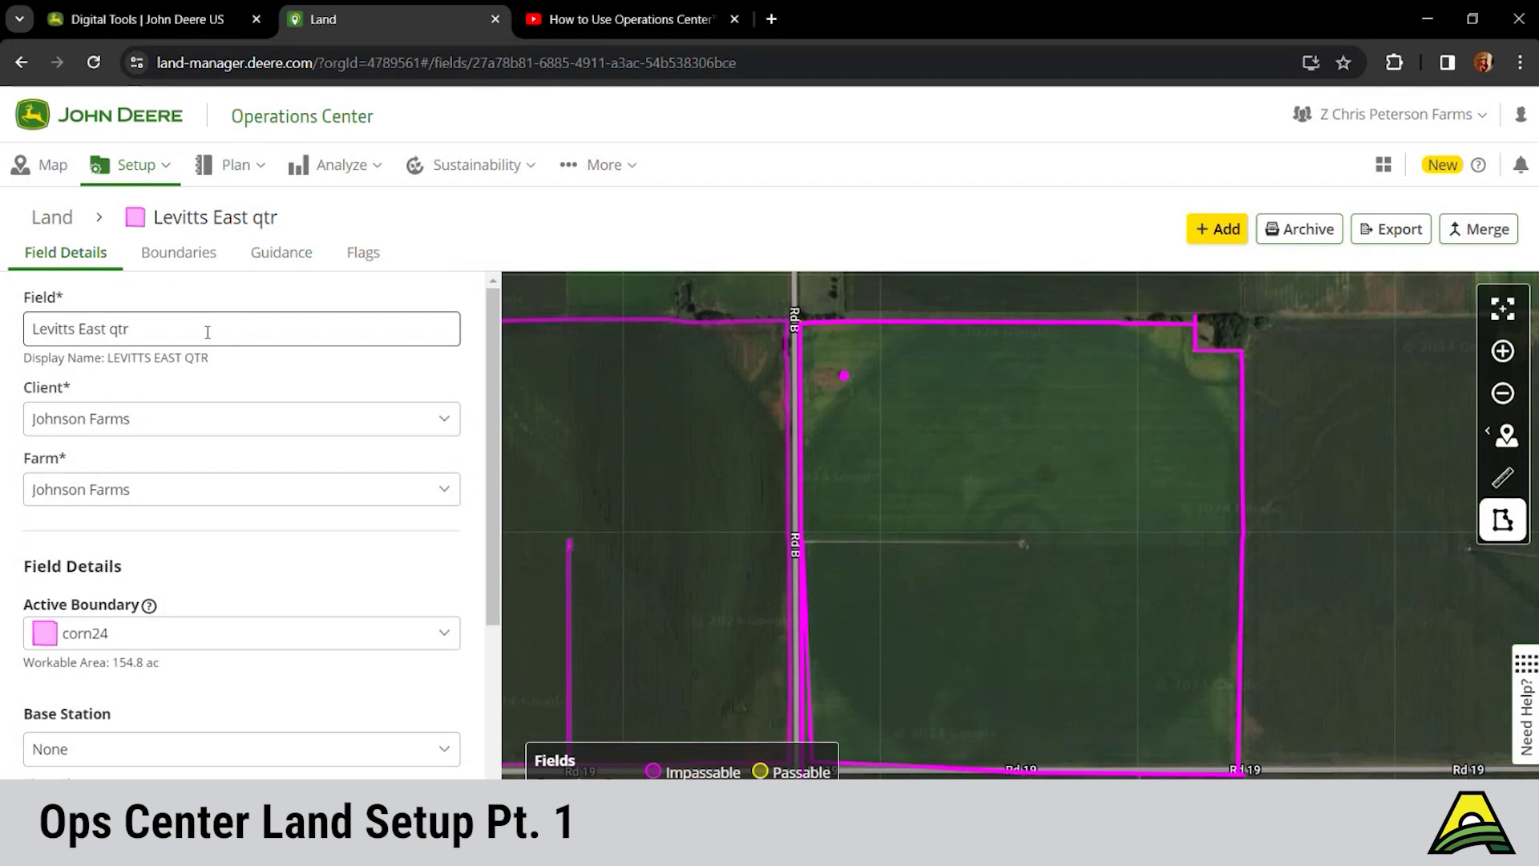
pyautogui.scroll(-3, 283, 567)
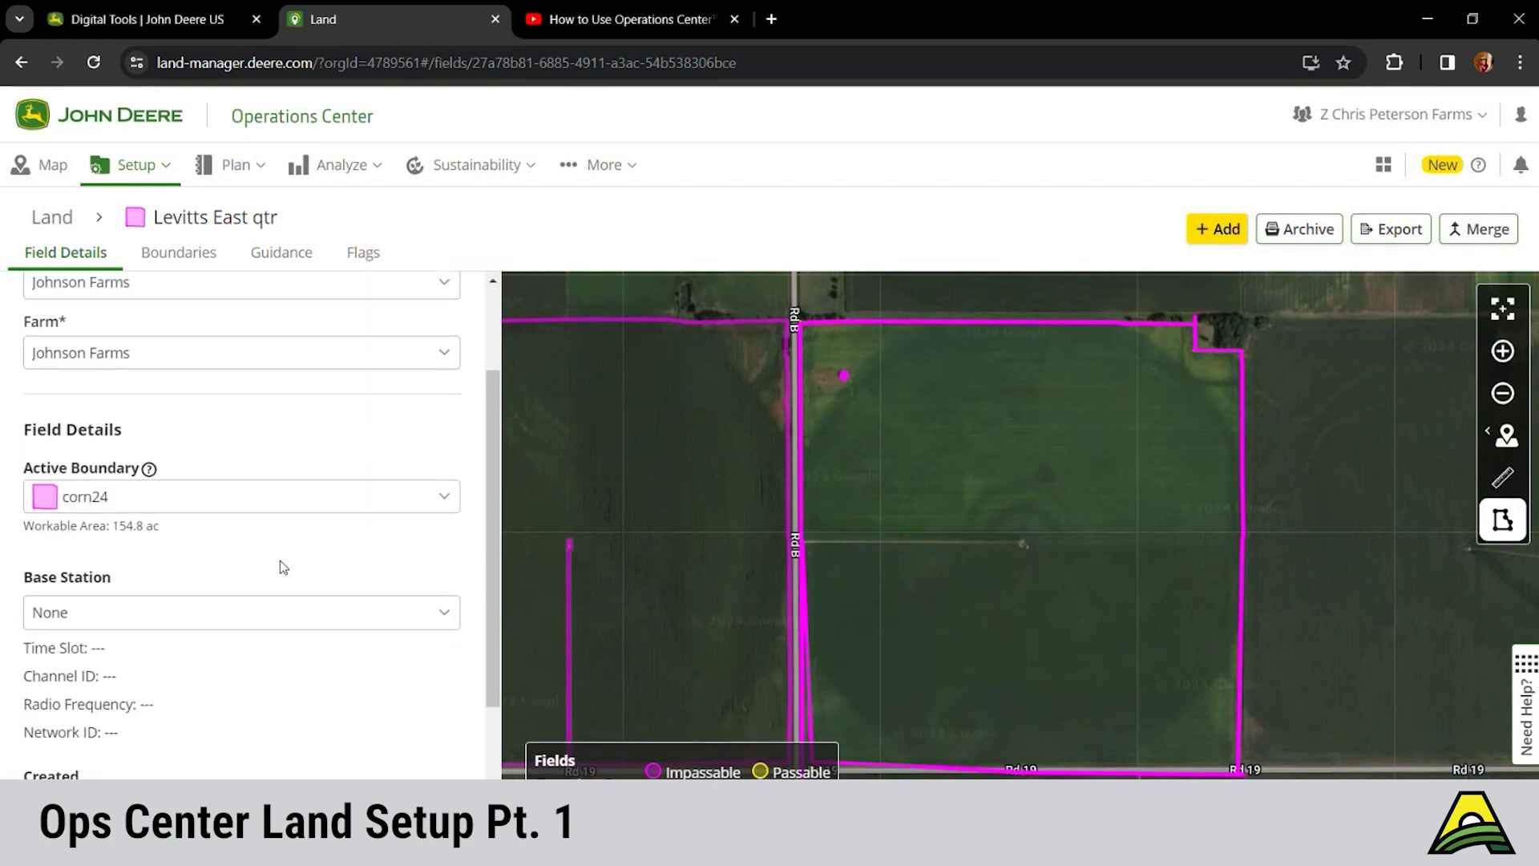
pyautogui.scroll(-2, 281, 601)
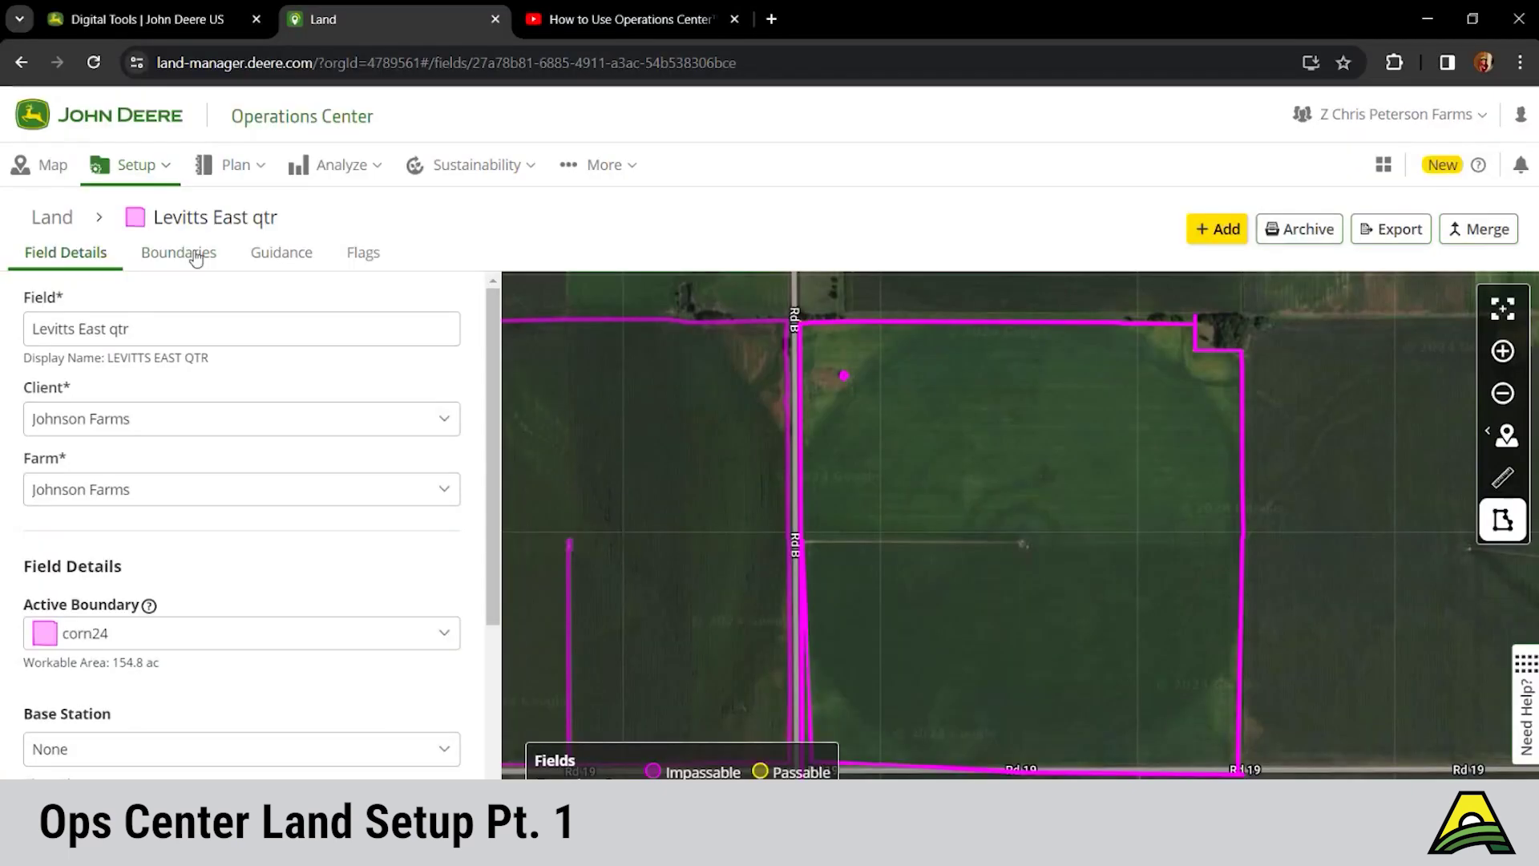
# Open Levitts East qtr's corn24 boundary and scroll down to its 154.98 ac and 0.03 ac shapes.
pyautogui.click(195, 255)
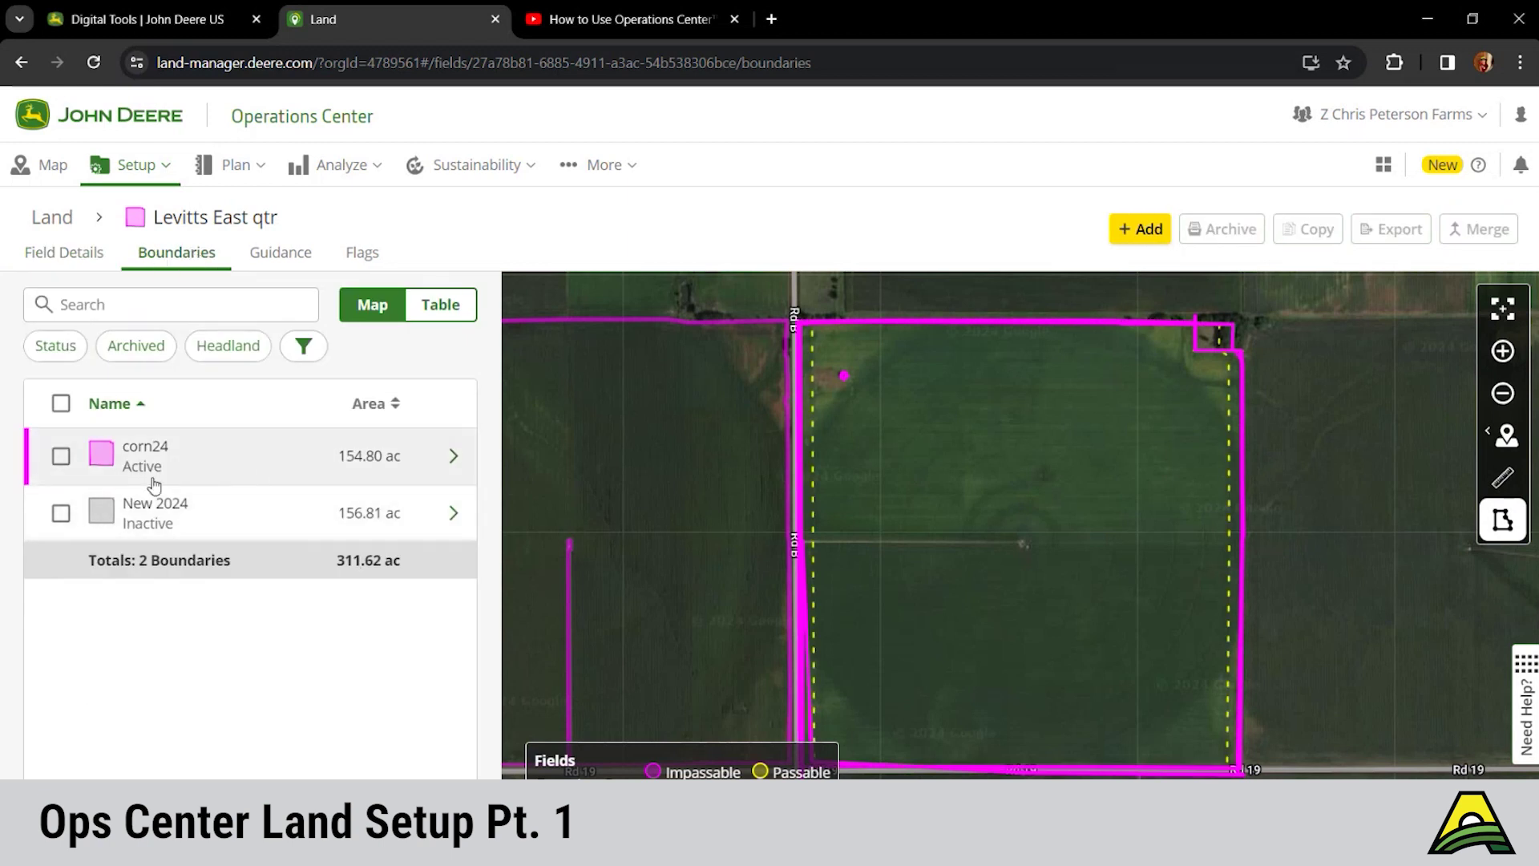
pyautogui.click(61, 456)
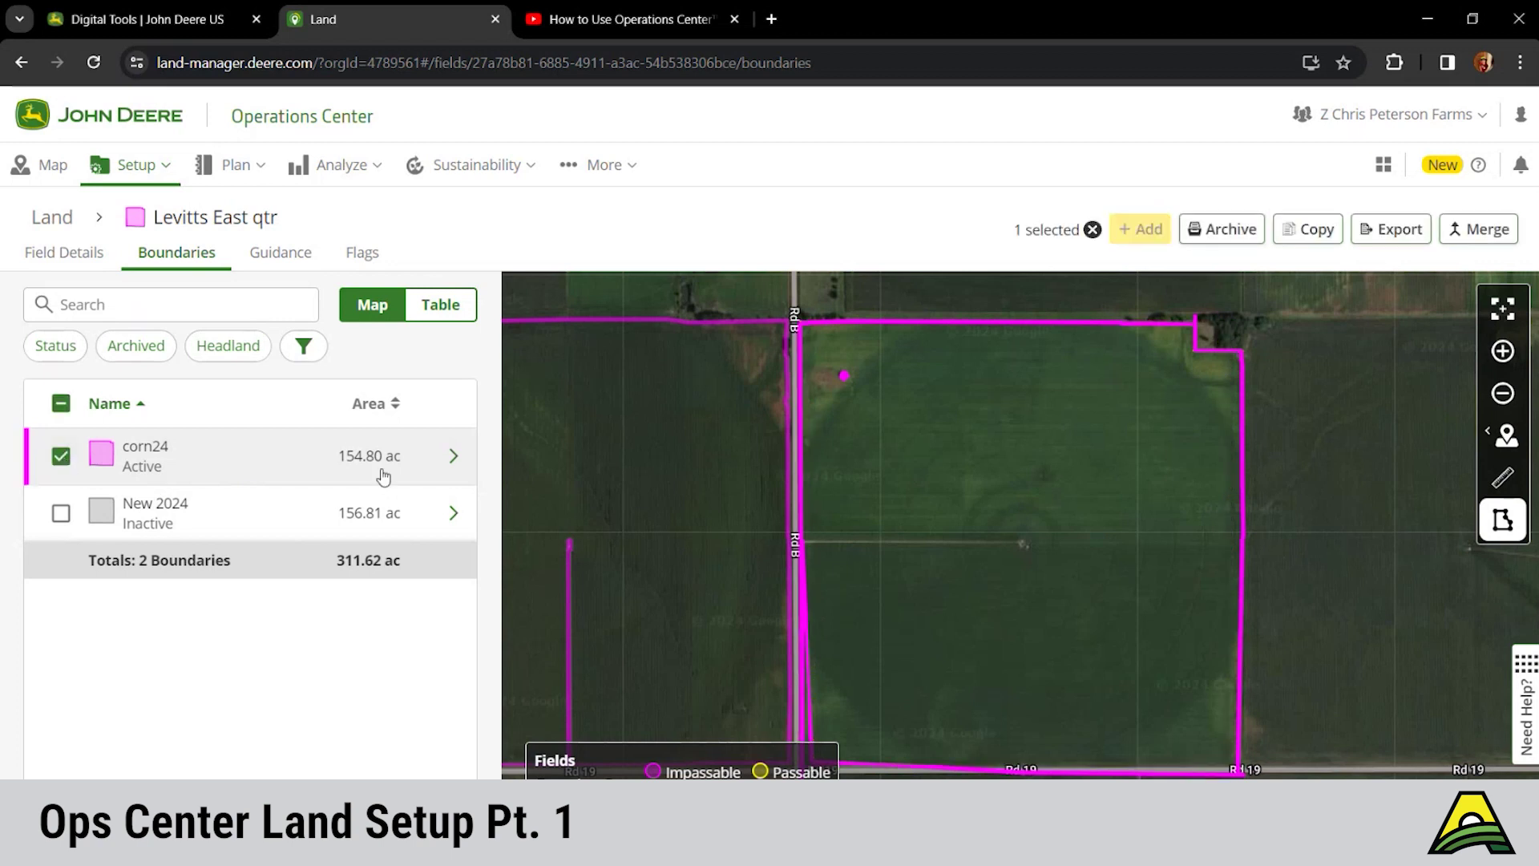
pyautogui.click(437, 472)
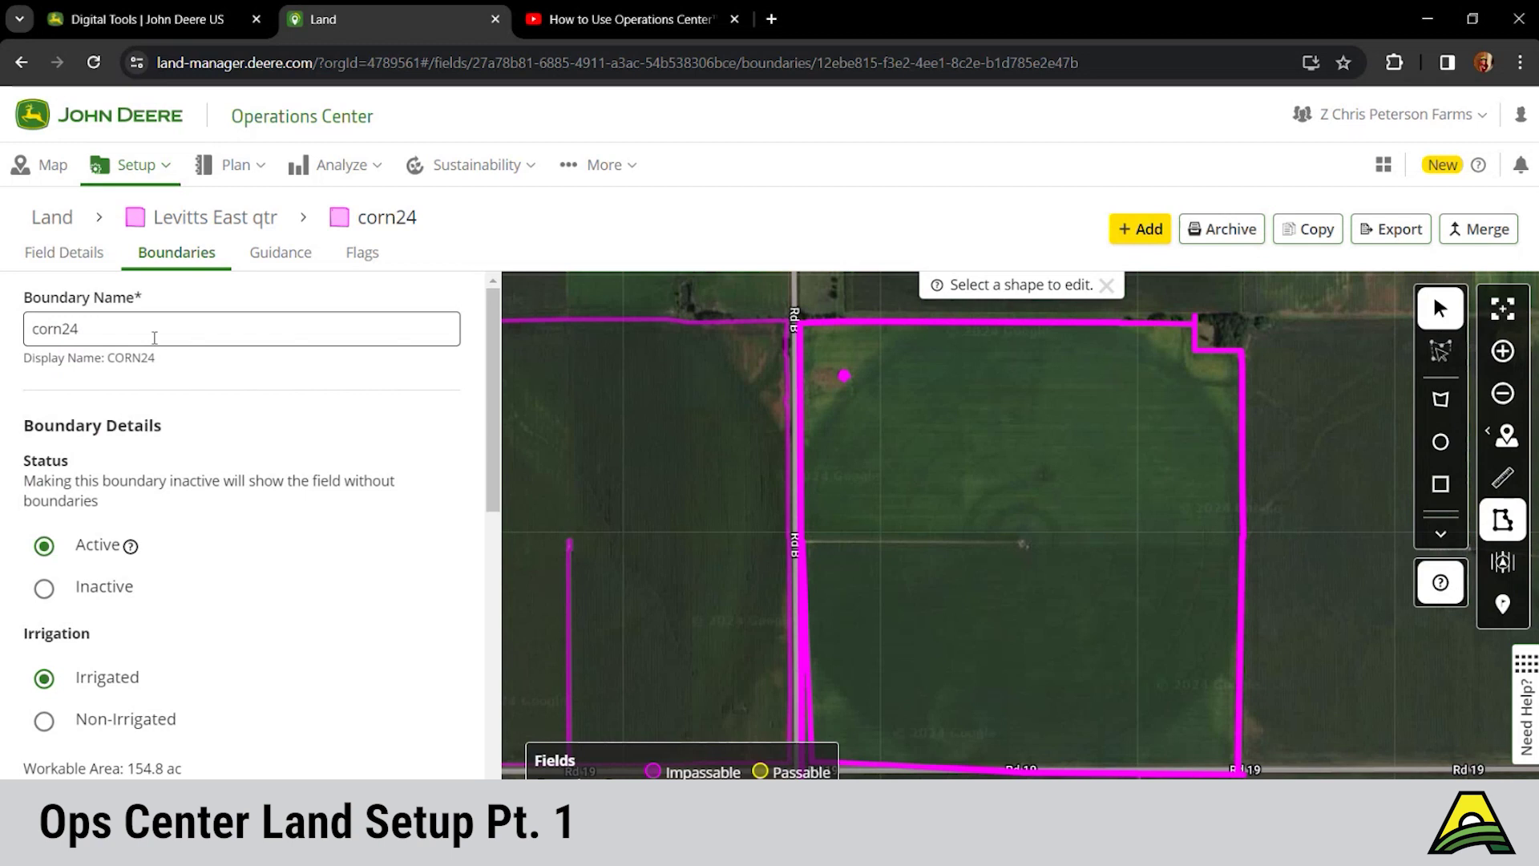
pyautogui.scroll(-1, 175, 474)
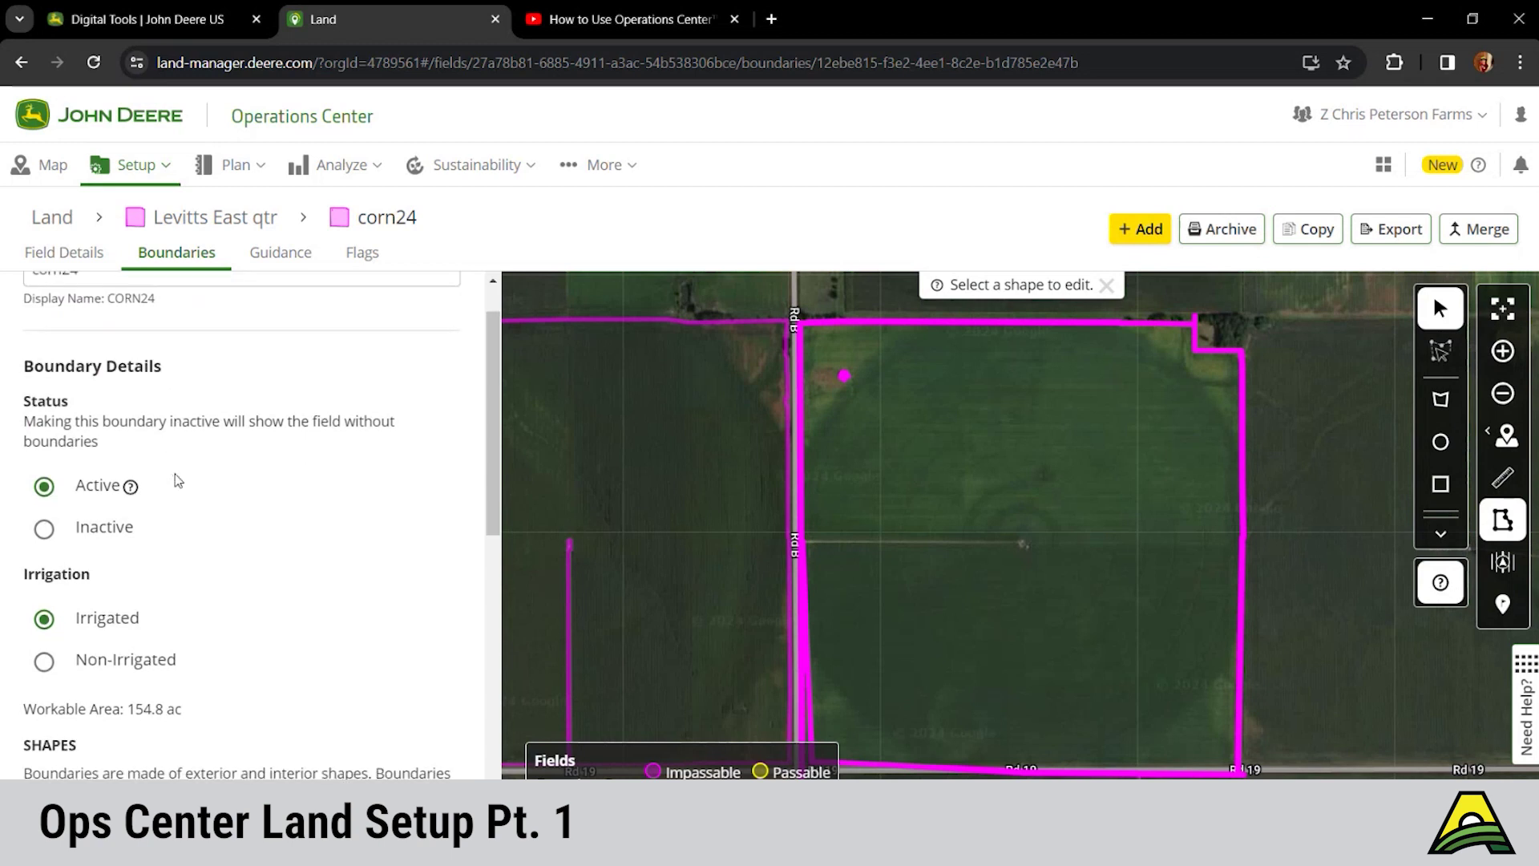
pyautogui.scroll(1, 175, 474)
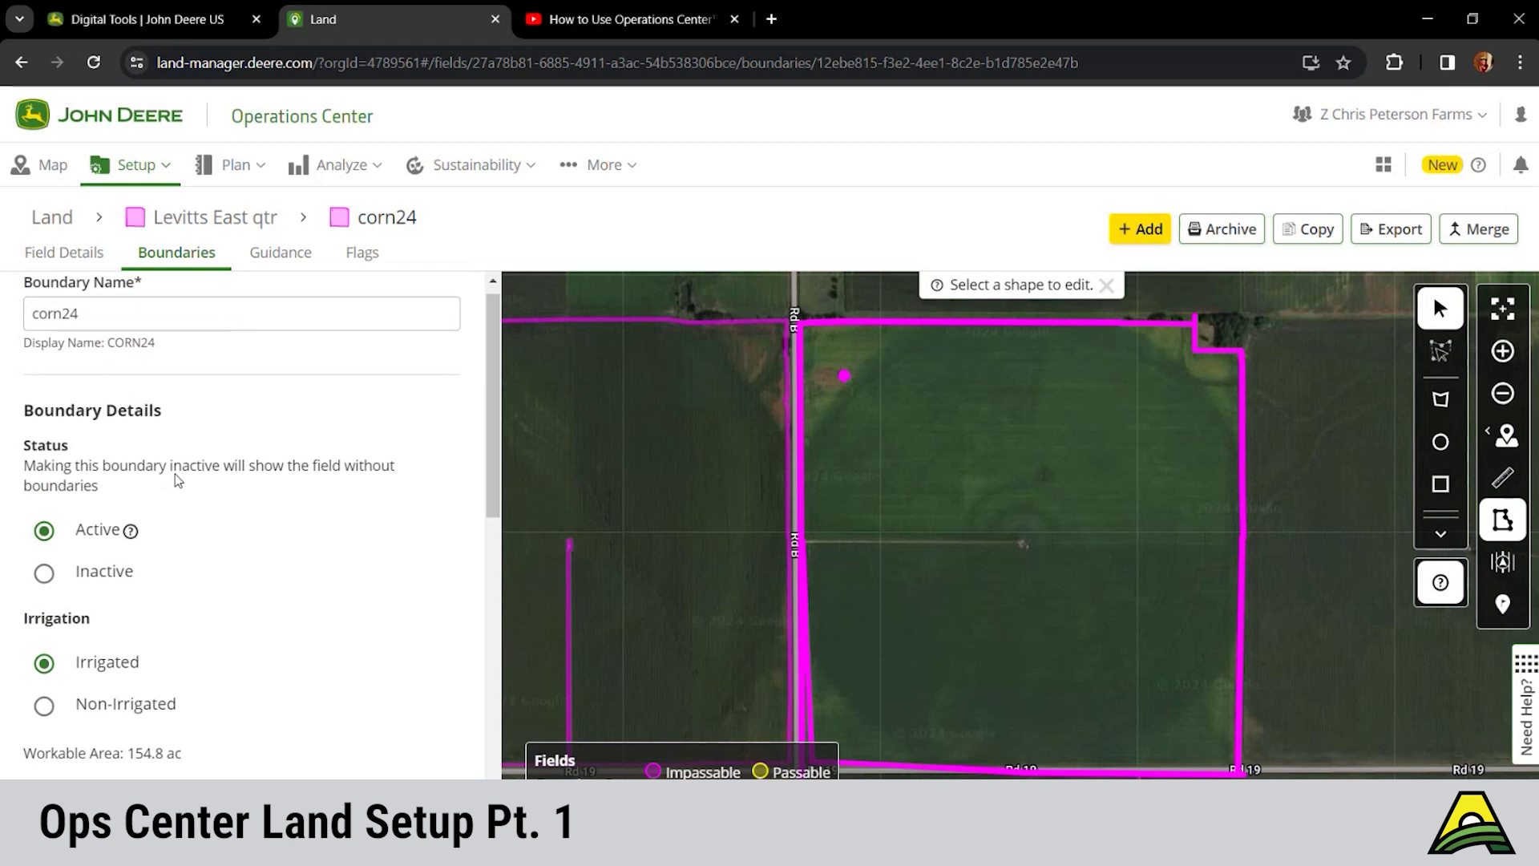
pyautogui.scroll(1, 174, 473)
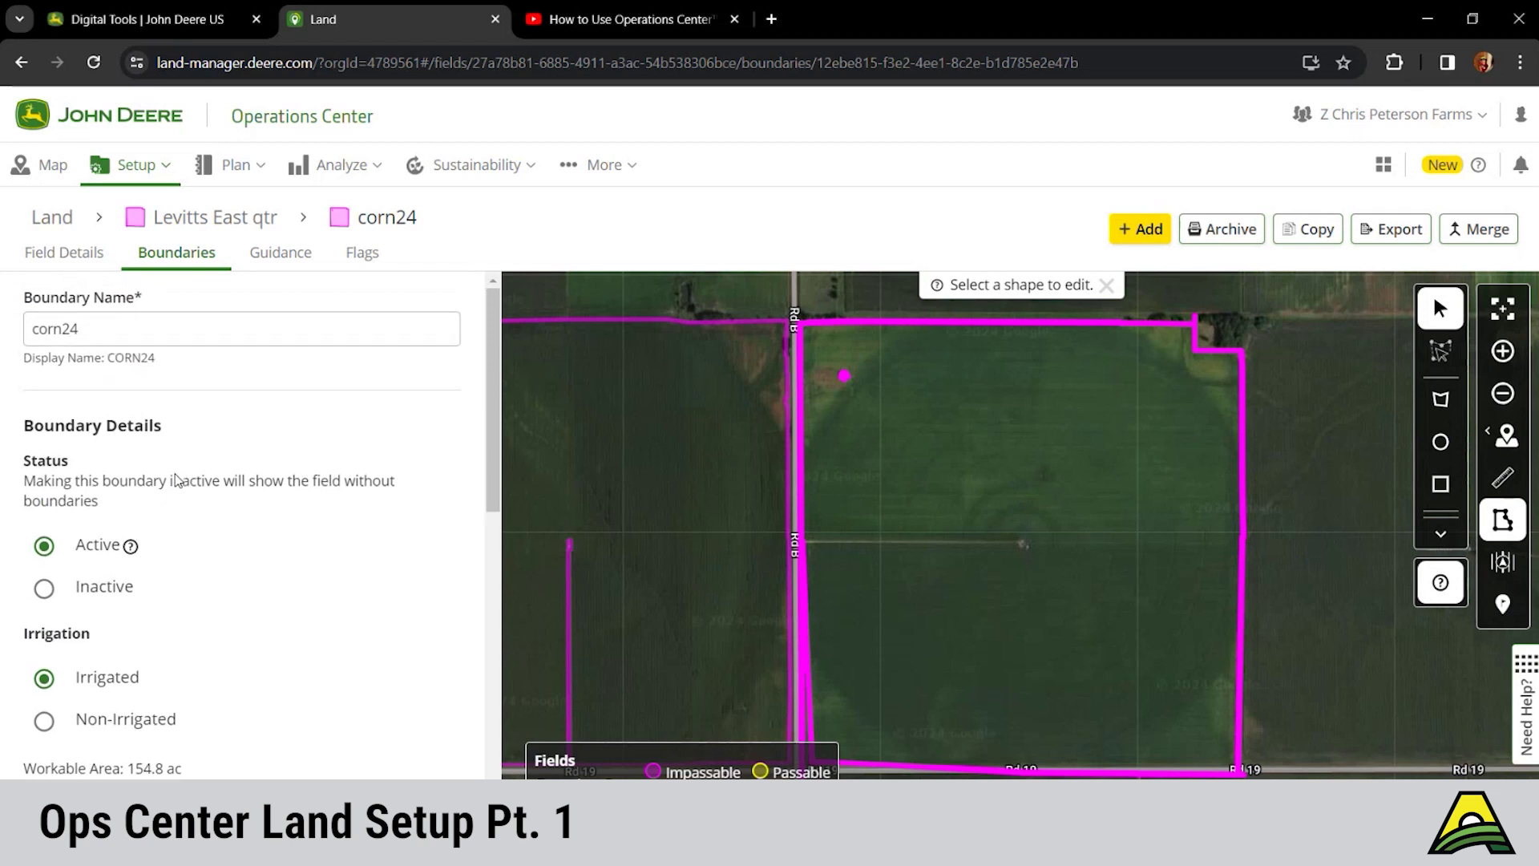
pyautogui.scroll(-1, 225, 430)
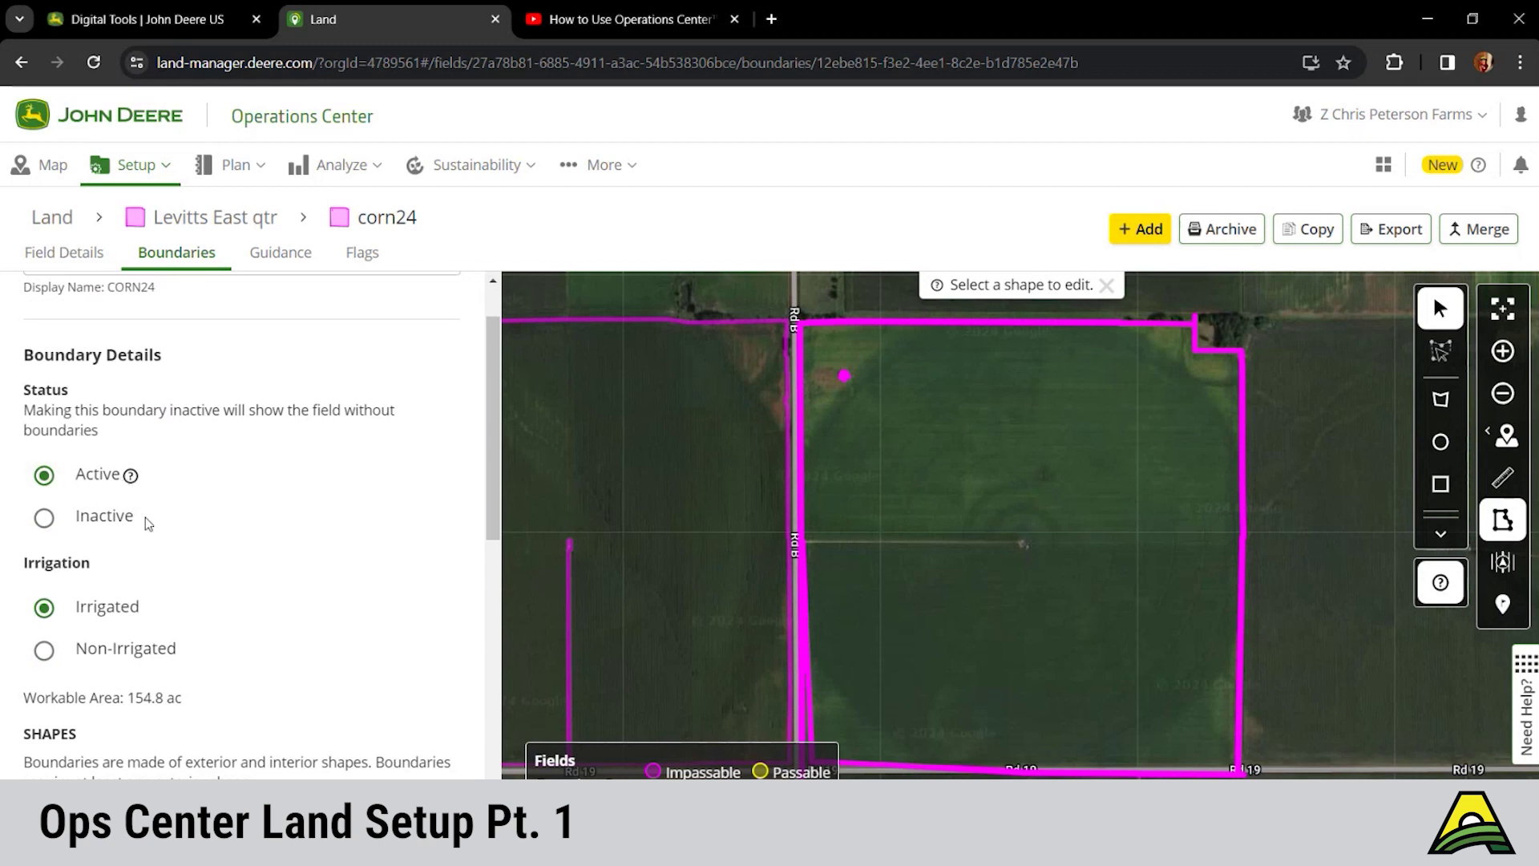
pyautogui.scroll(-1, 187, 572)
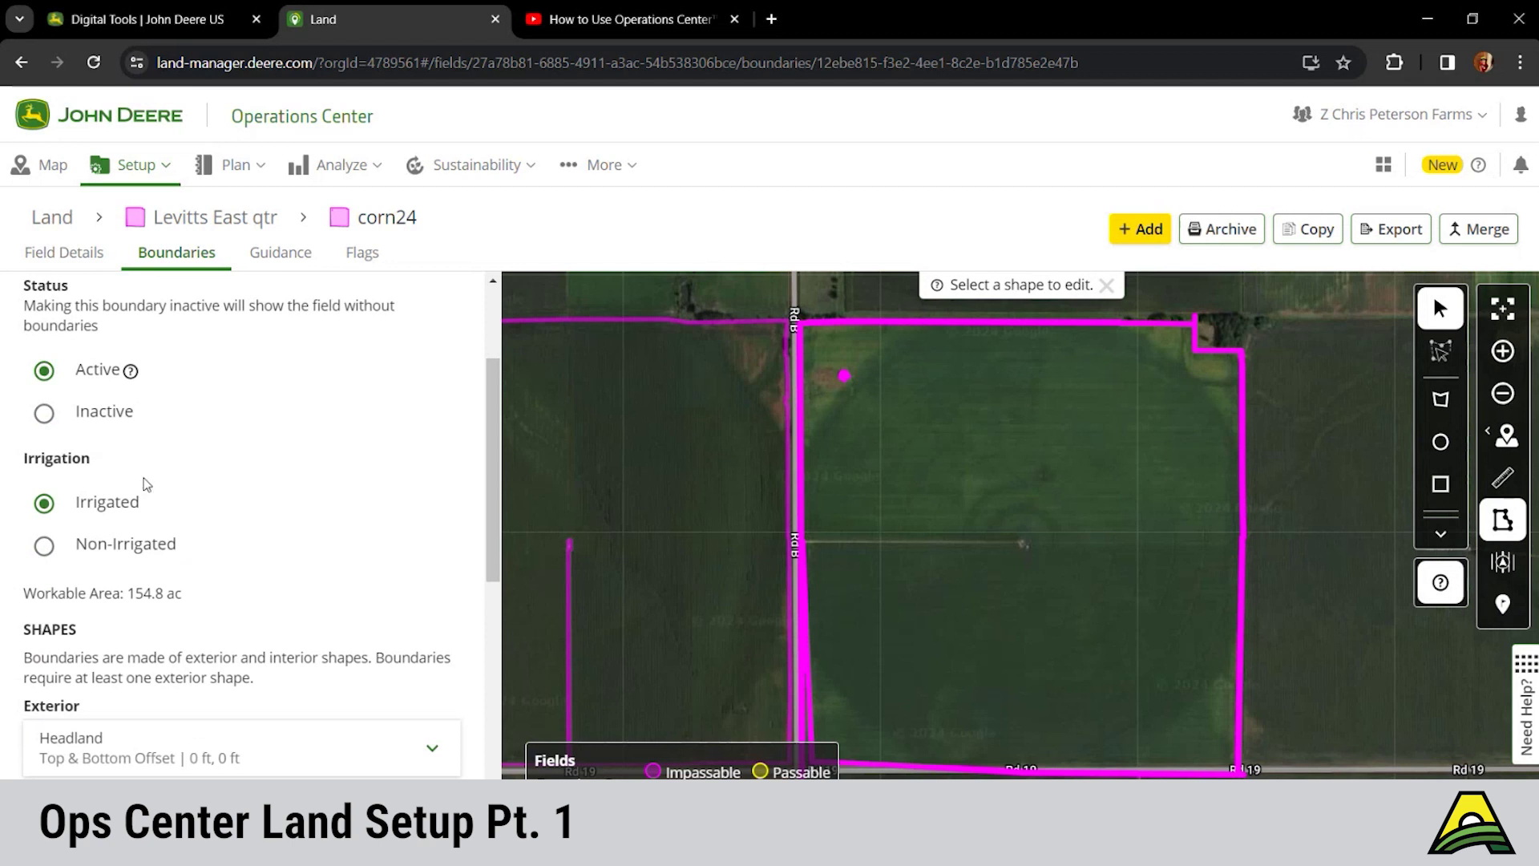
pyautogui.scroll(-1, 247, 595)
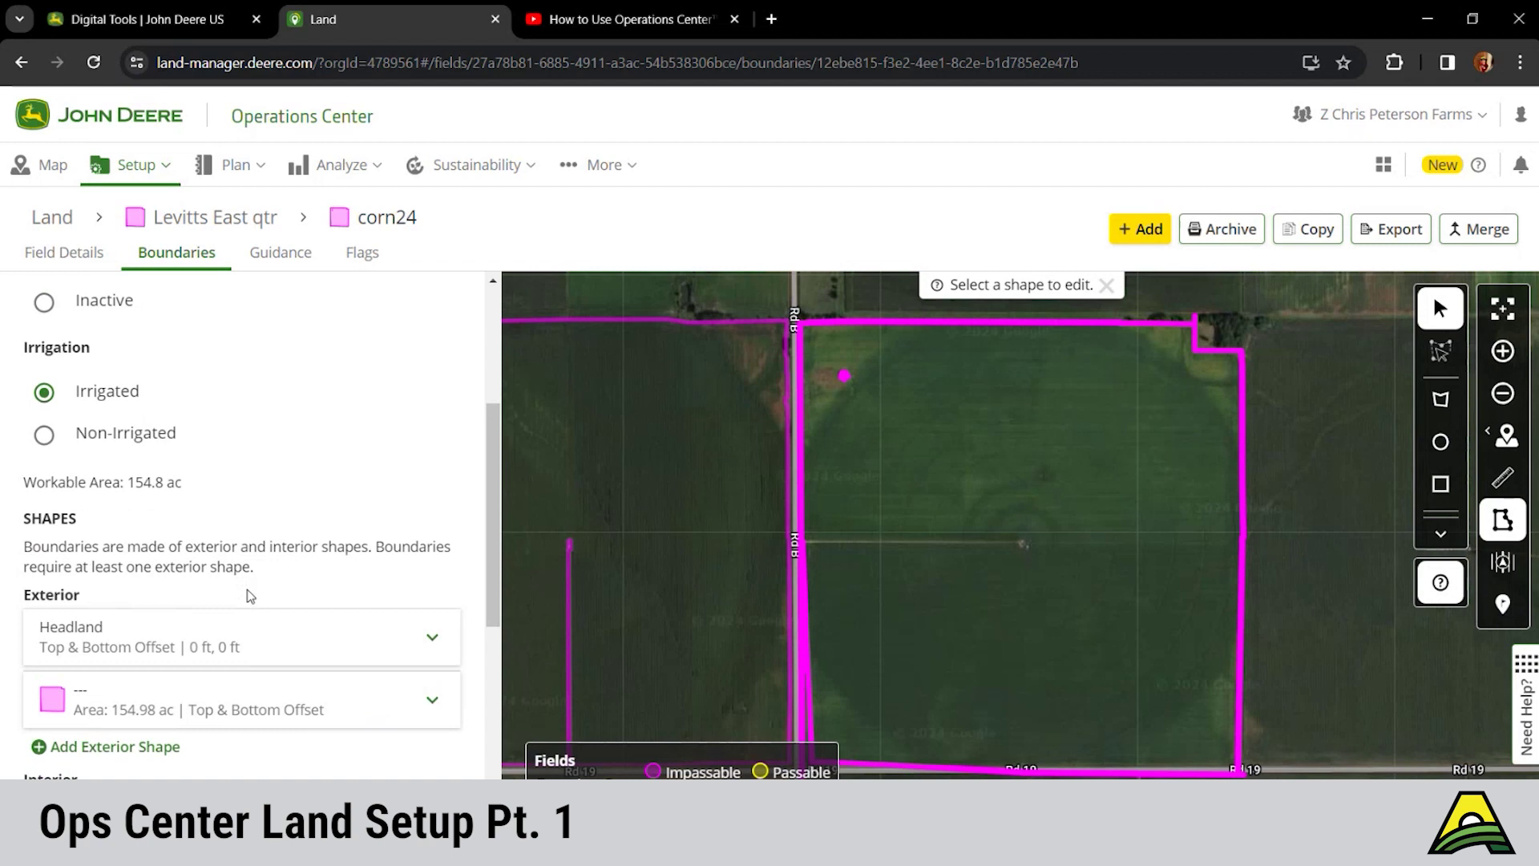
pyautogui.scroll(-1, 248, 595)
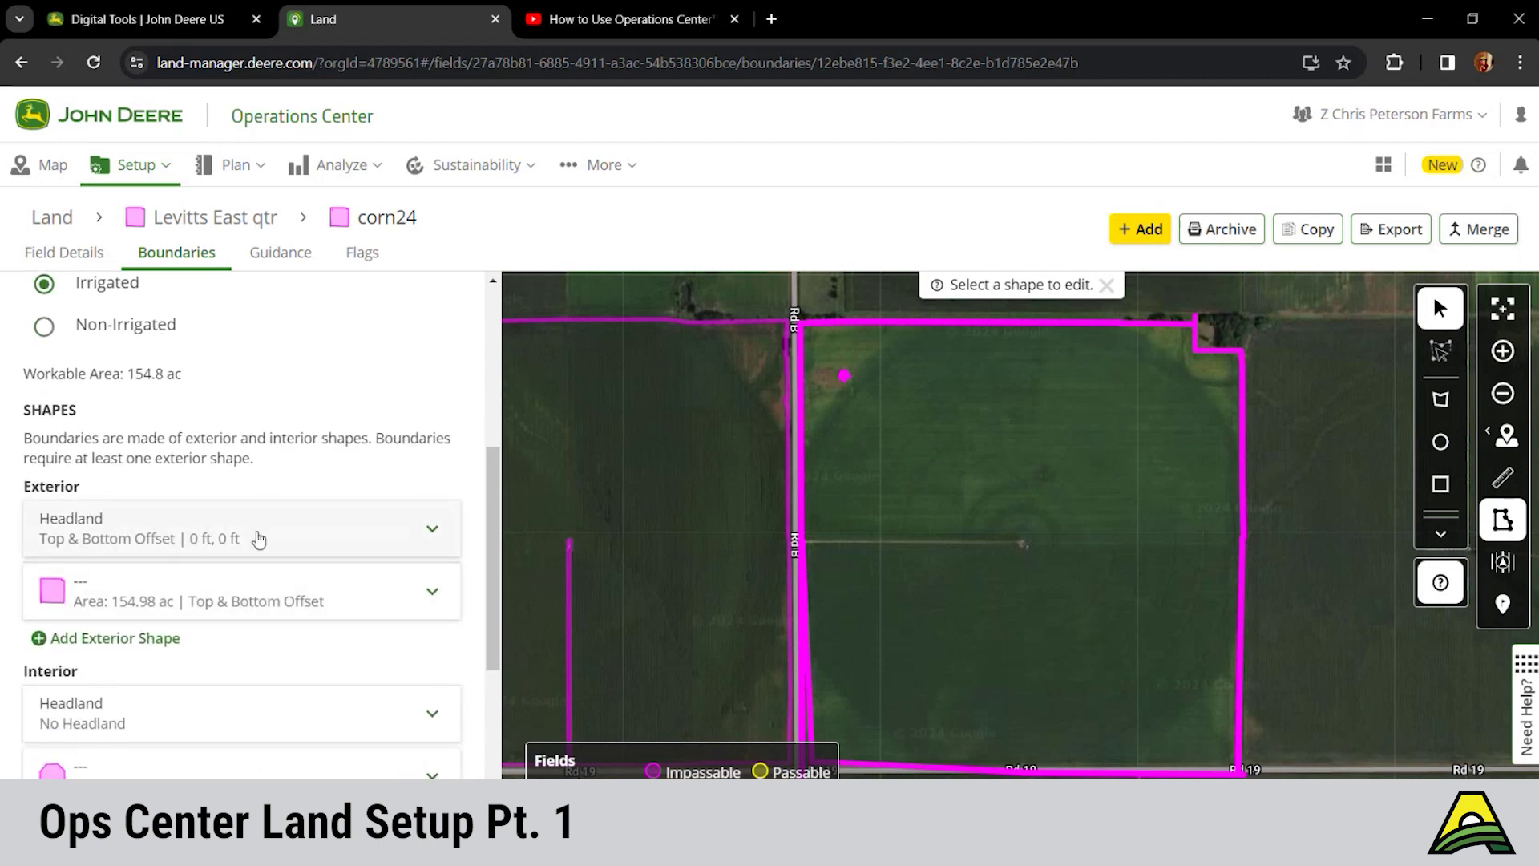
pyautogui.scroll(-1, 258, 538)
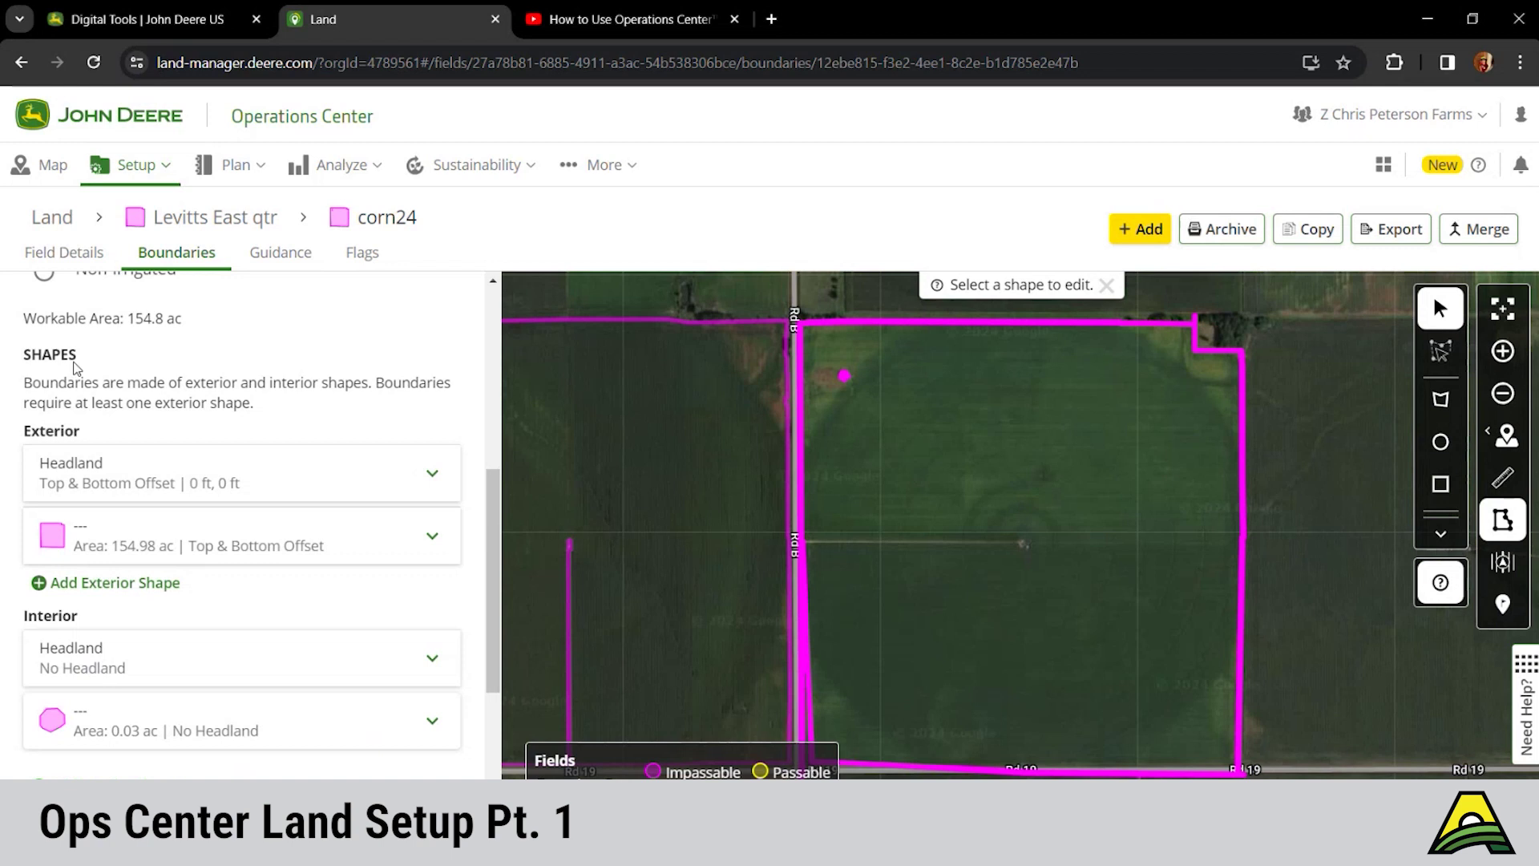
# Expand corn24's 0.03 ac interior shape to show it as unnamed, type Interior, not passable.
pyautogui.moveTo(692, 418); pyautogui.dragTo(722, 418)
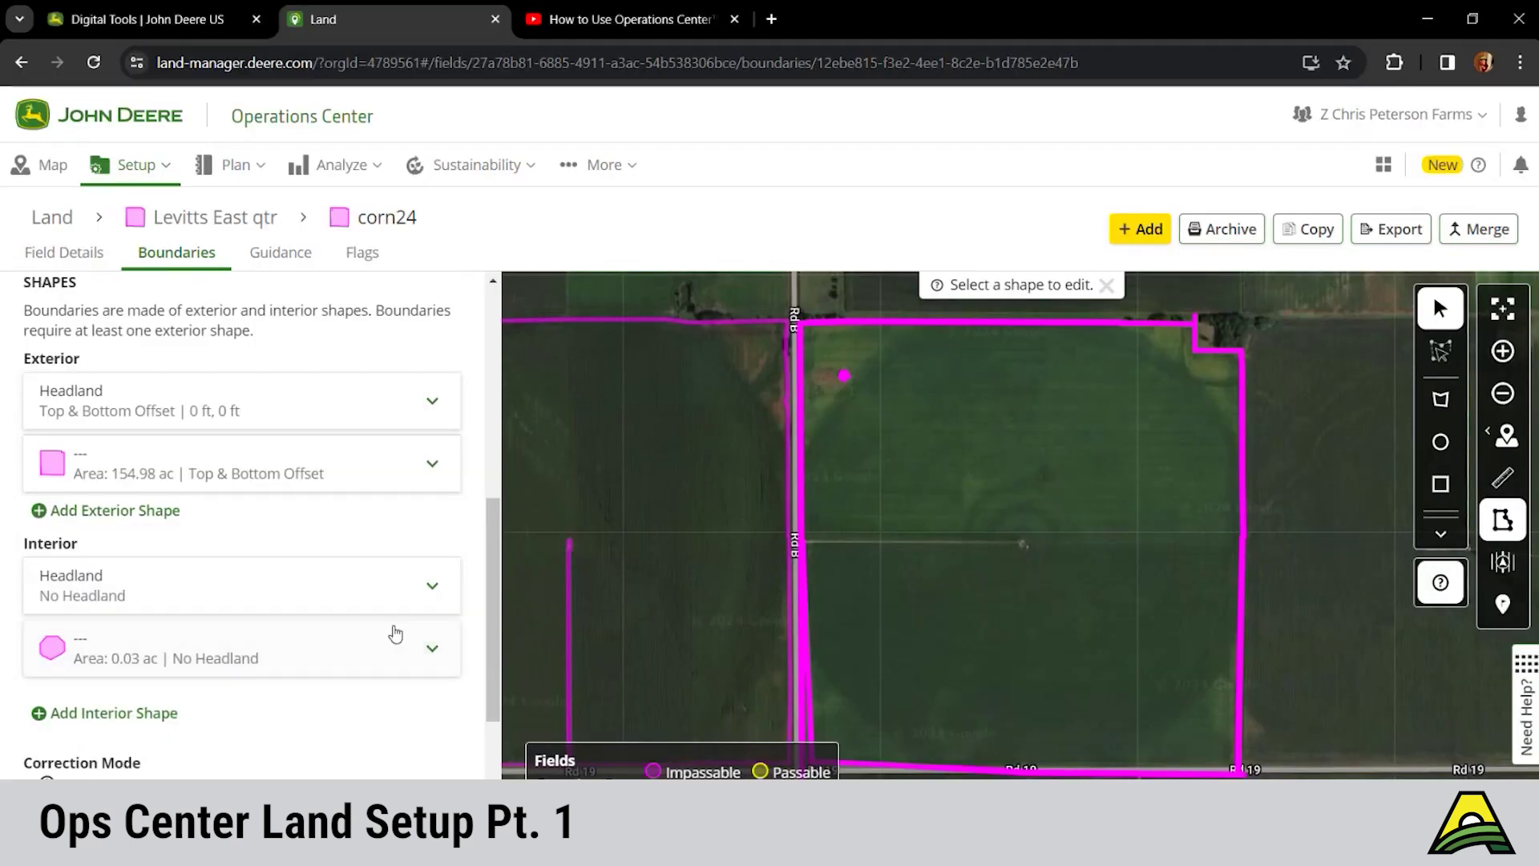
pyautogui.scroll(-1, 425, 646)
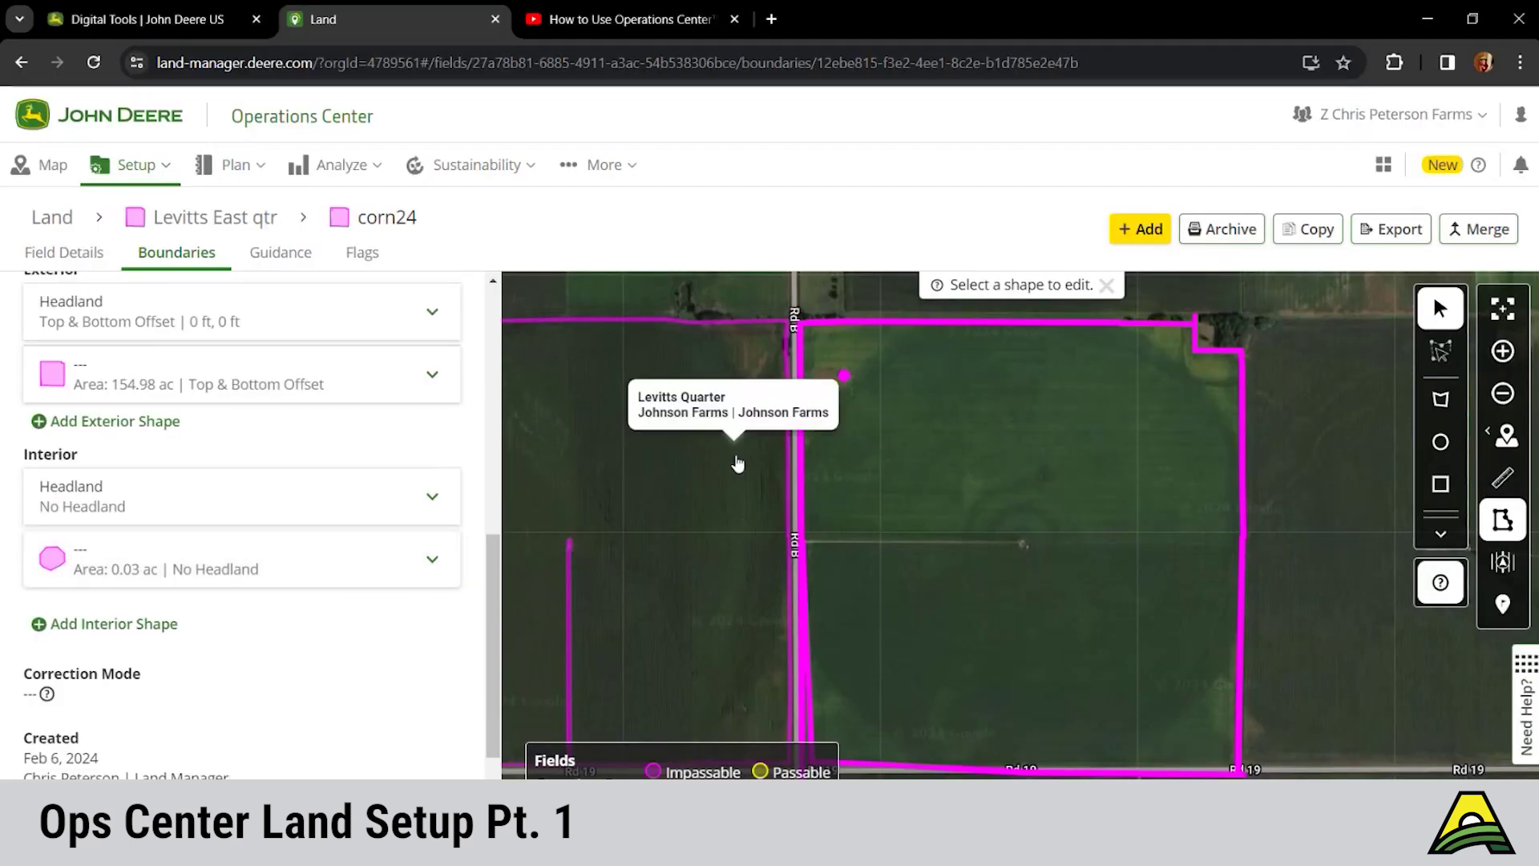
pyautogui.click(365, 571)
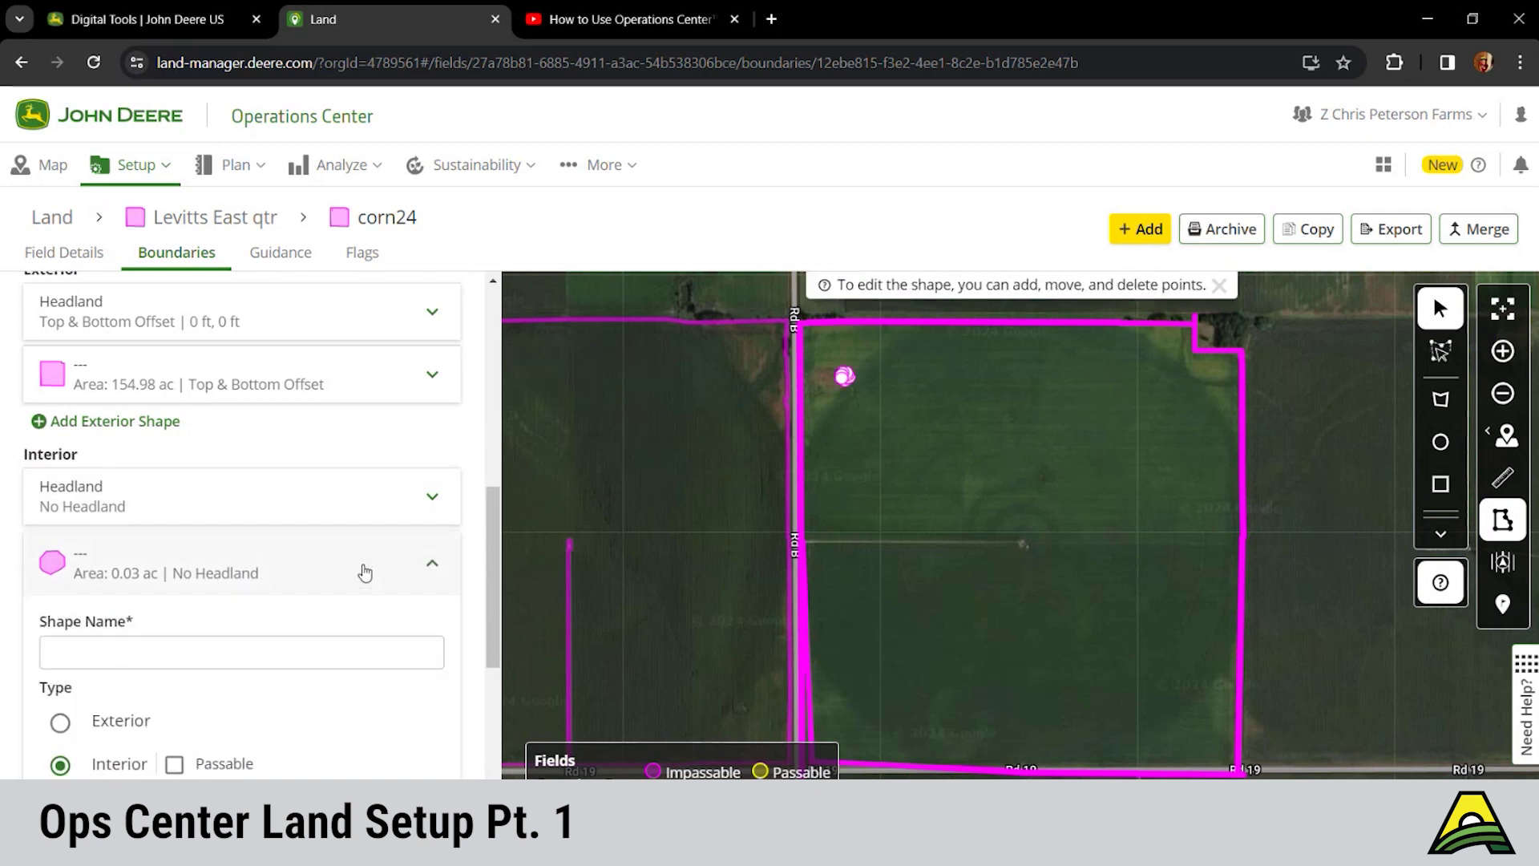
# Mark corn24's 0.03 ac interior shape as Passable and collapse its card.
pyautogui.scroll(-2, 365, 571)
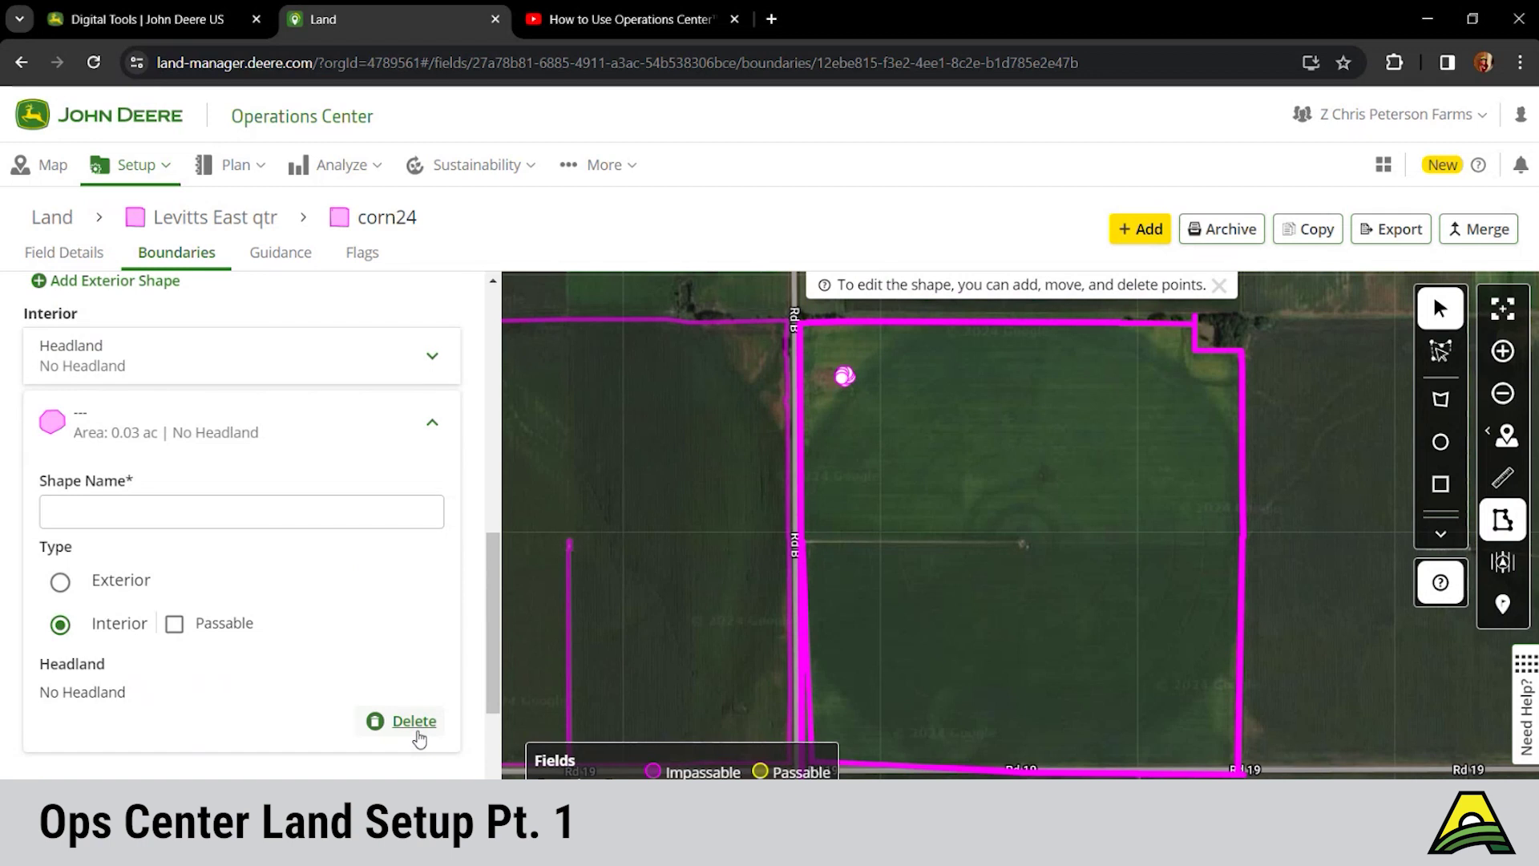
pyautogui.click(415, 721)
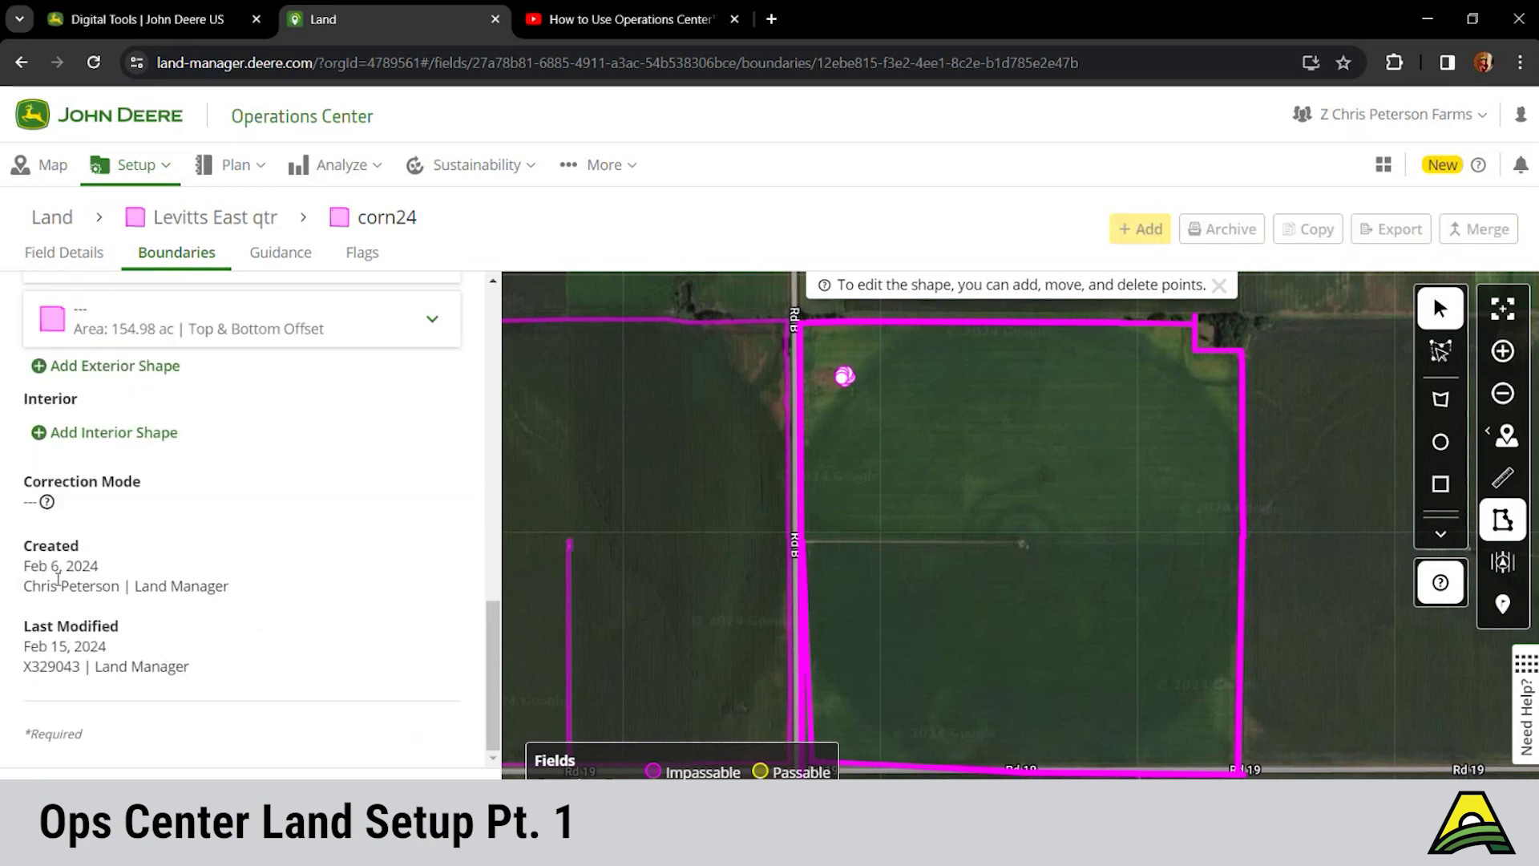
pyautogui.scroll(3, 196, 580)
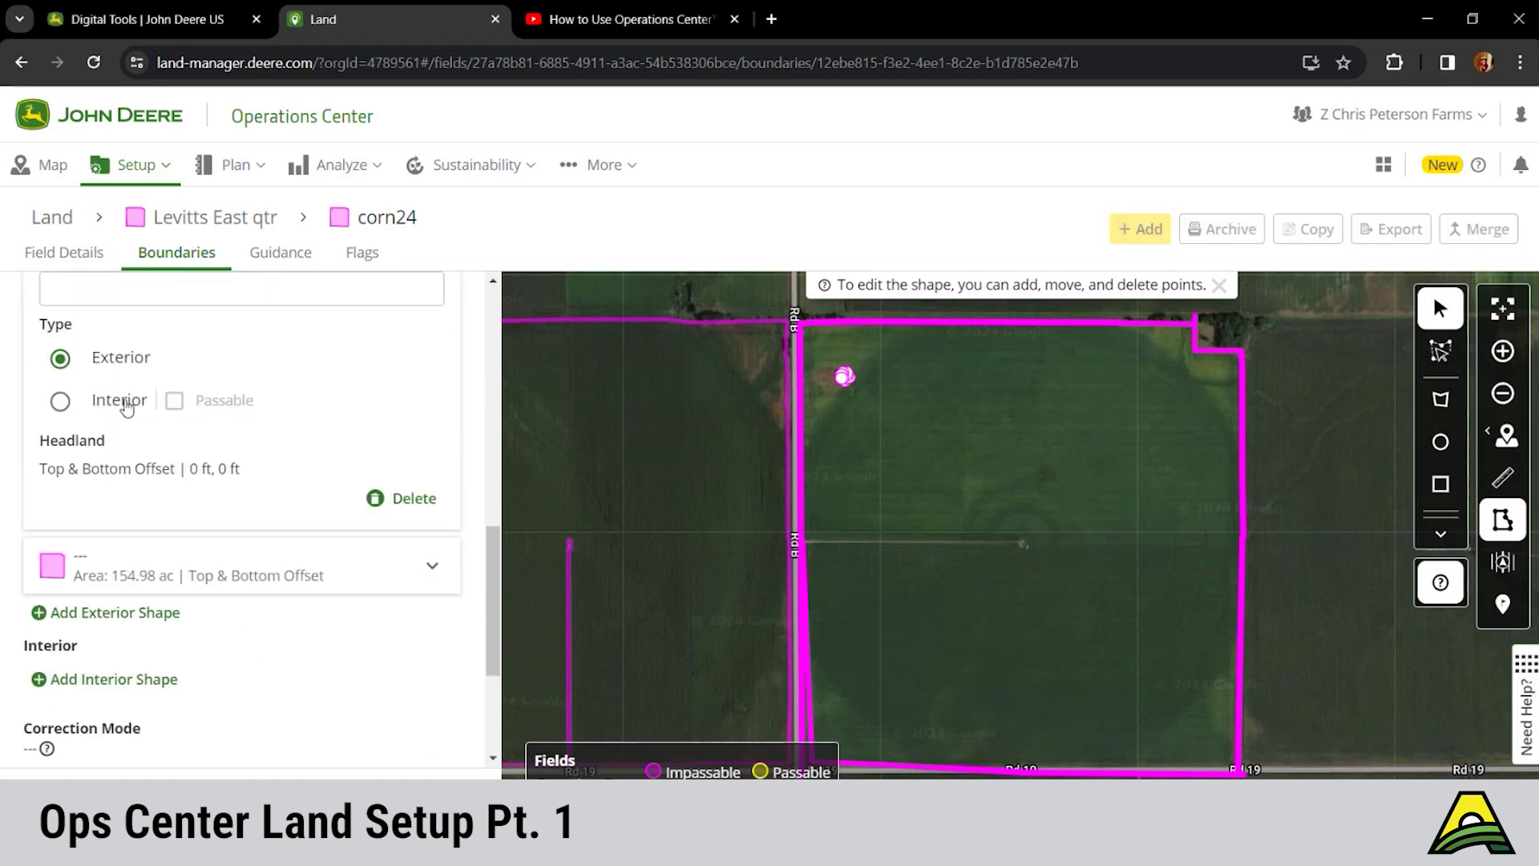
pyautogui.scroll(-1, 183, 641)
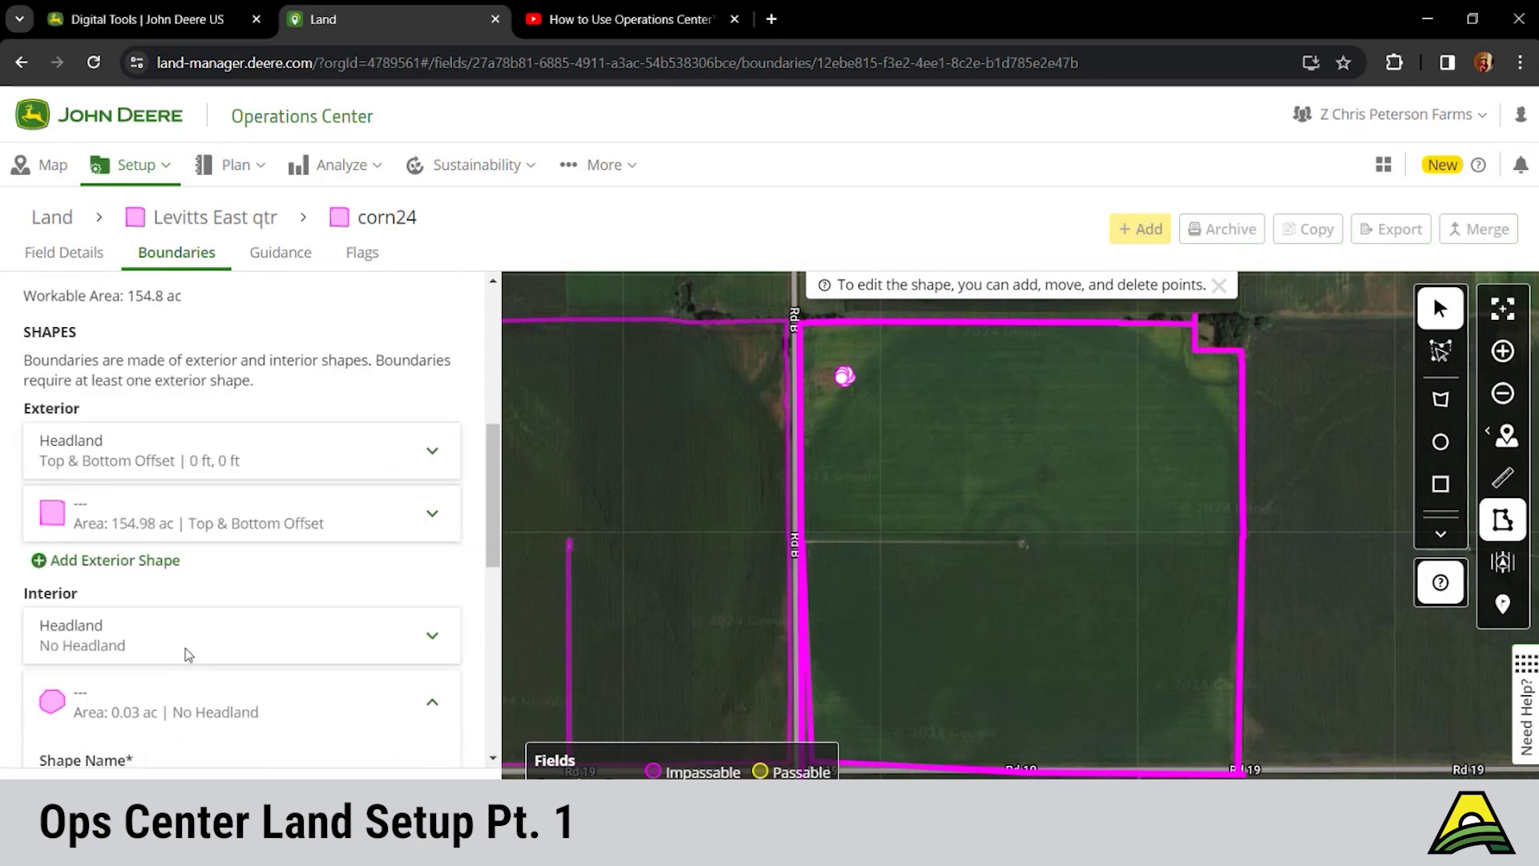
pyautogui.scroll(-3, 296, 663)
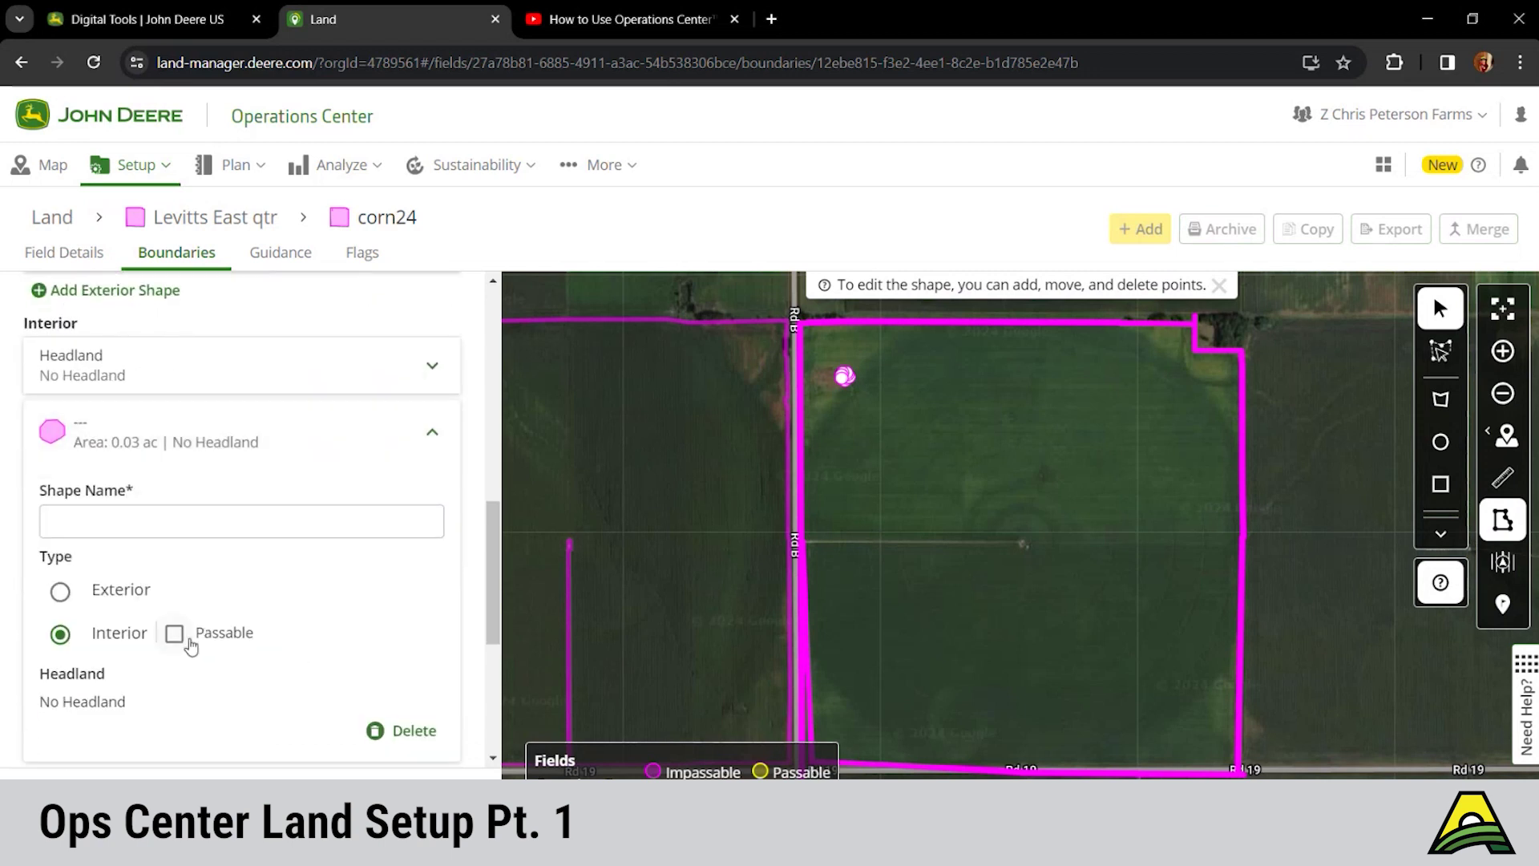
pyautogui.click(181, 637)
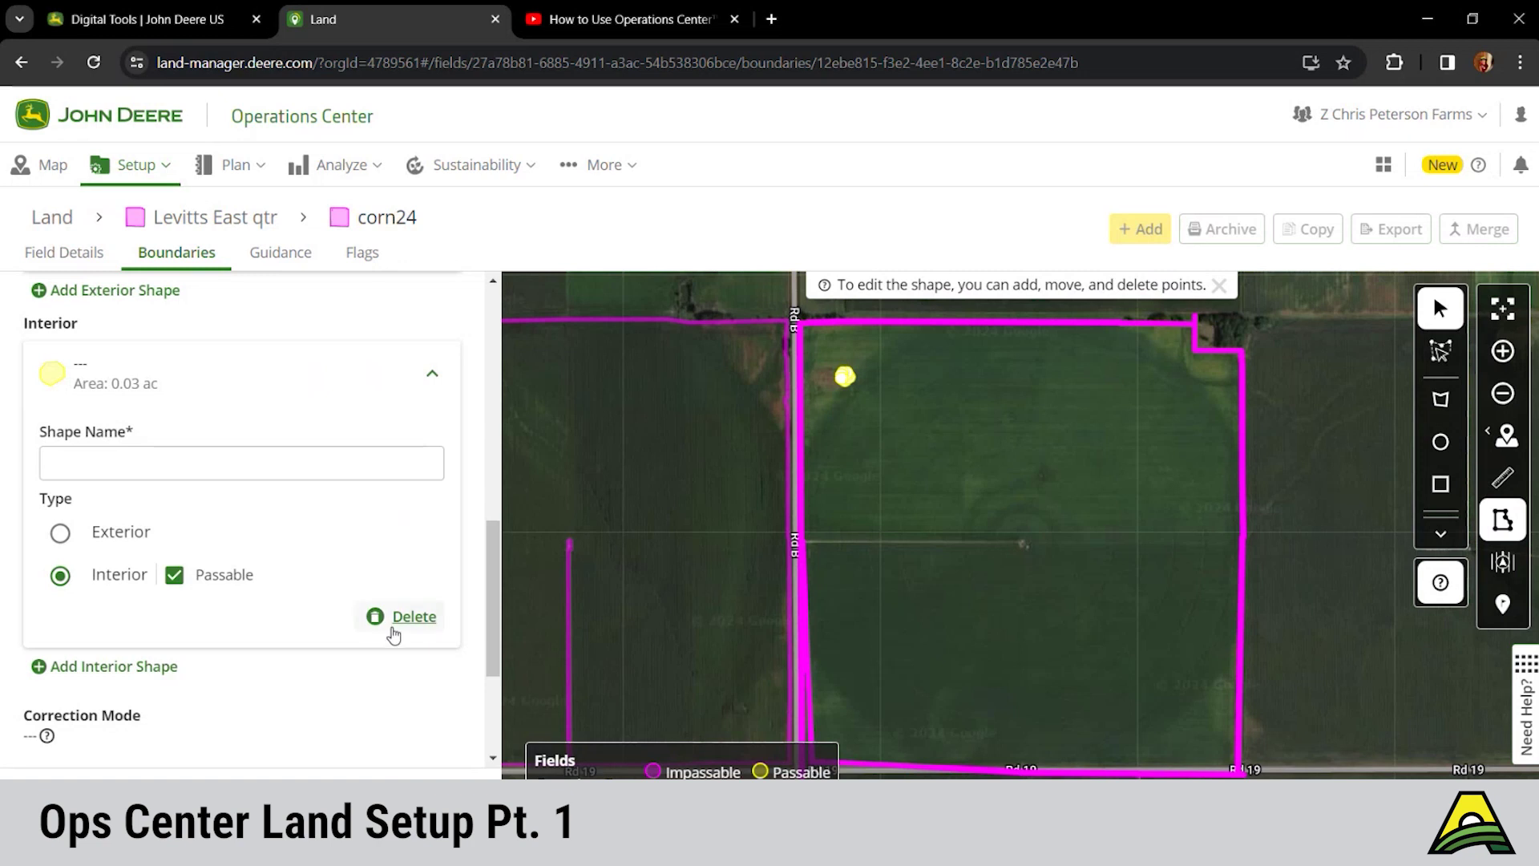
pyautogui.click(358, 378)
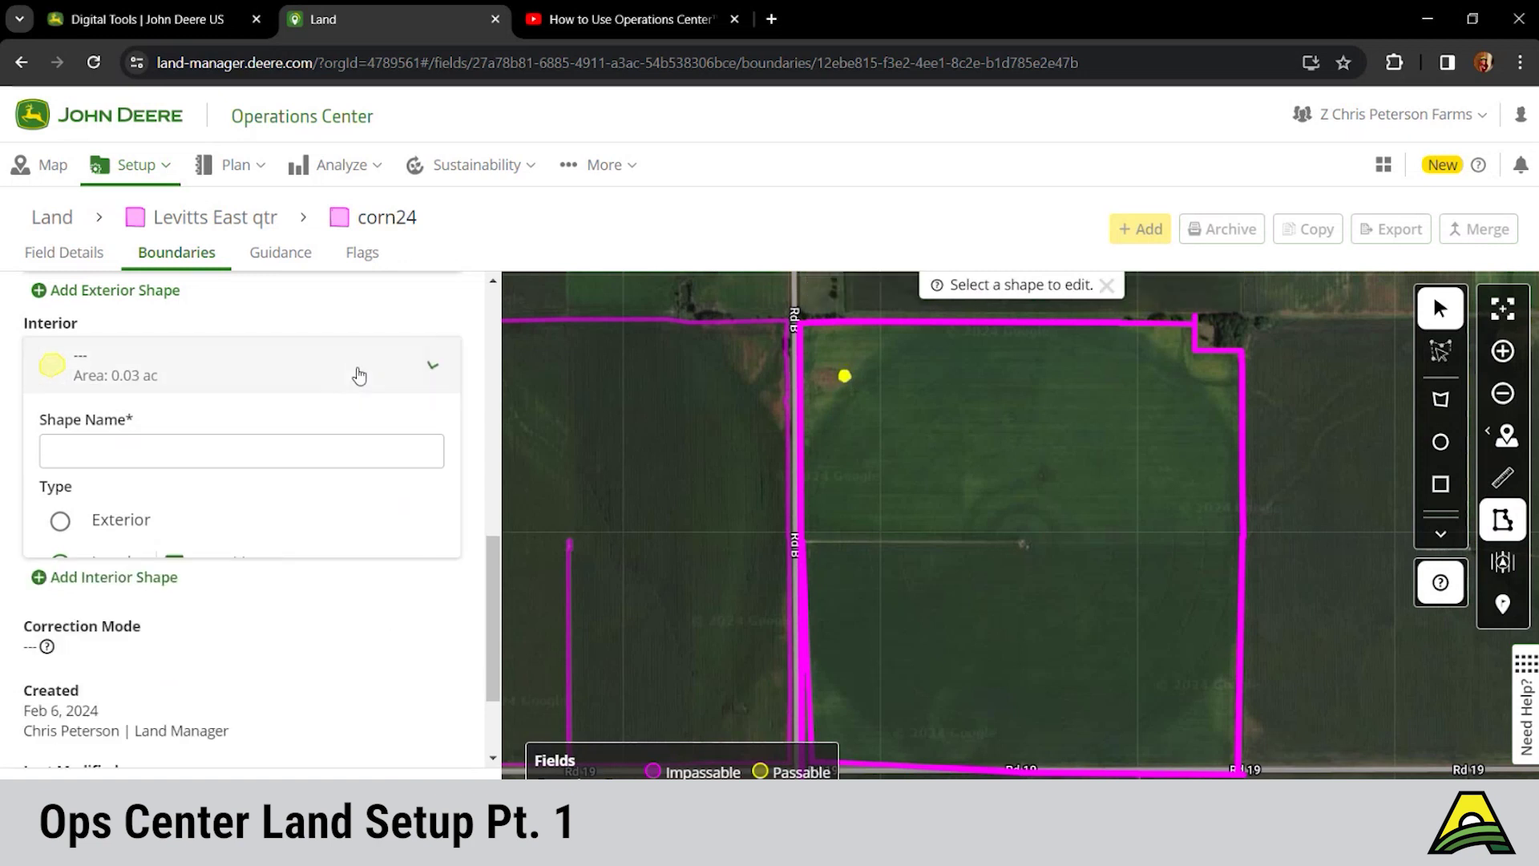
# Open the 154.98 ac exterior shape and expand its Top & Bottom Offset headland settings.
pyautogui.scroll(2, 358, 377)
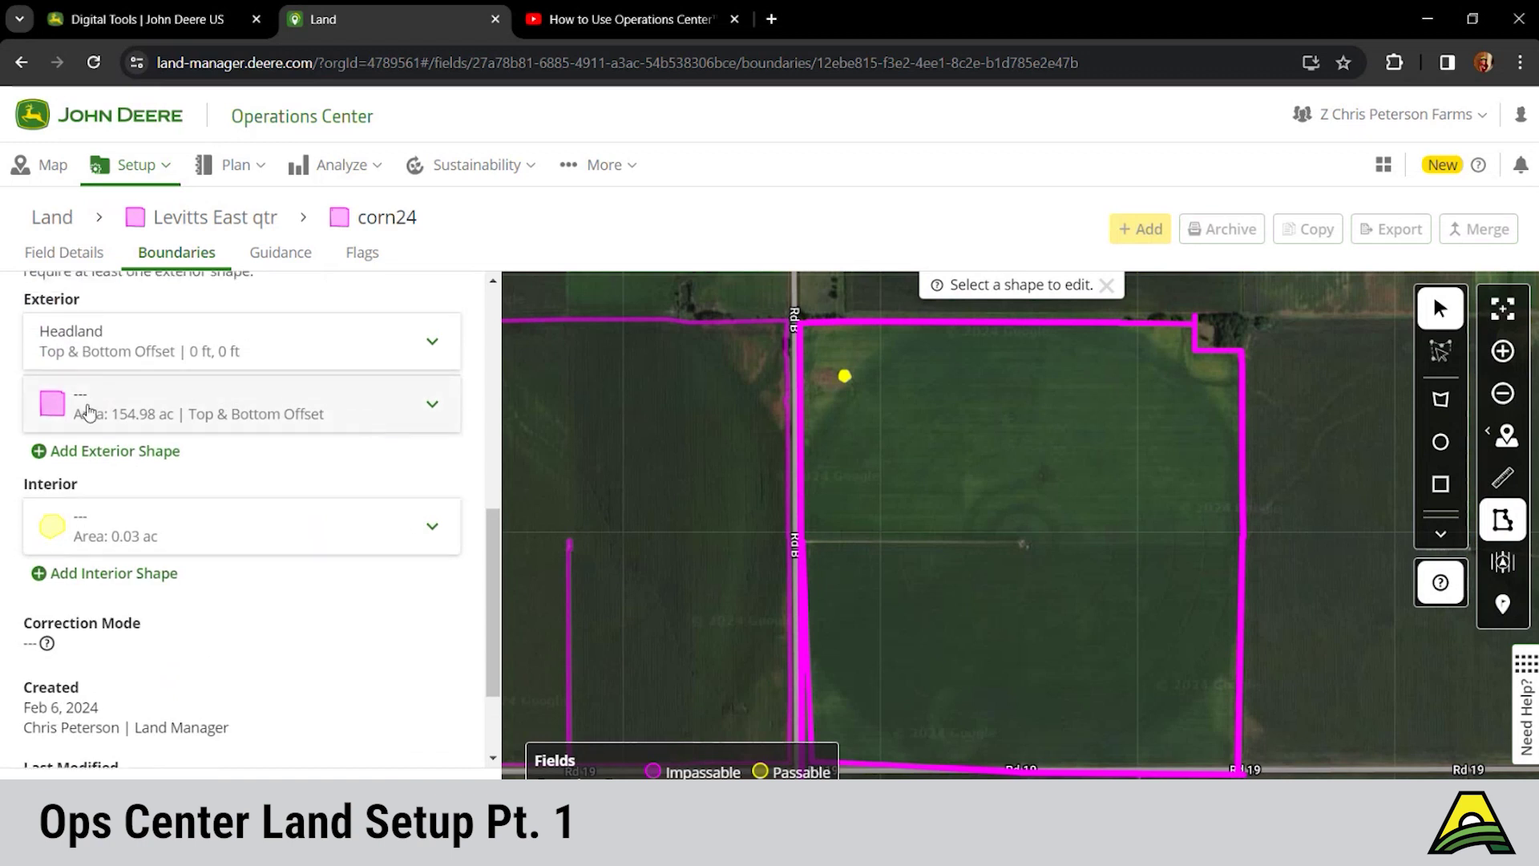
pyautogui.click(424, 425)
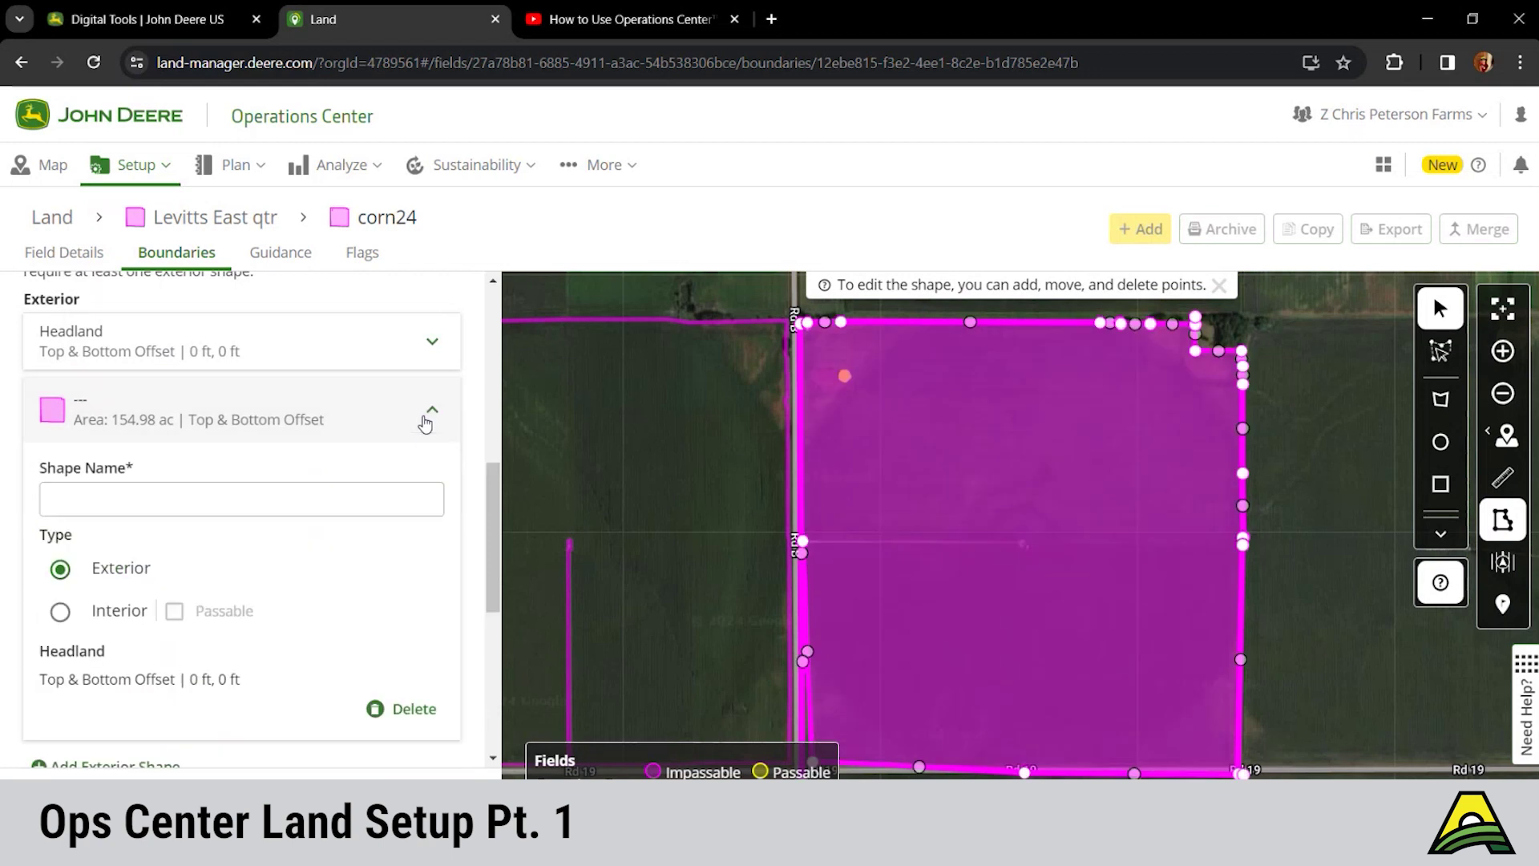
pyautogui.scroll(-1, 373, 589)
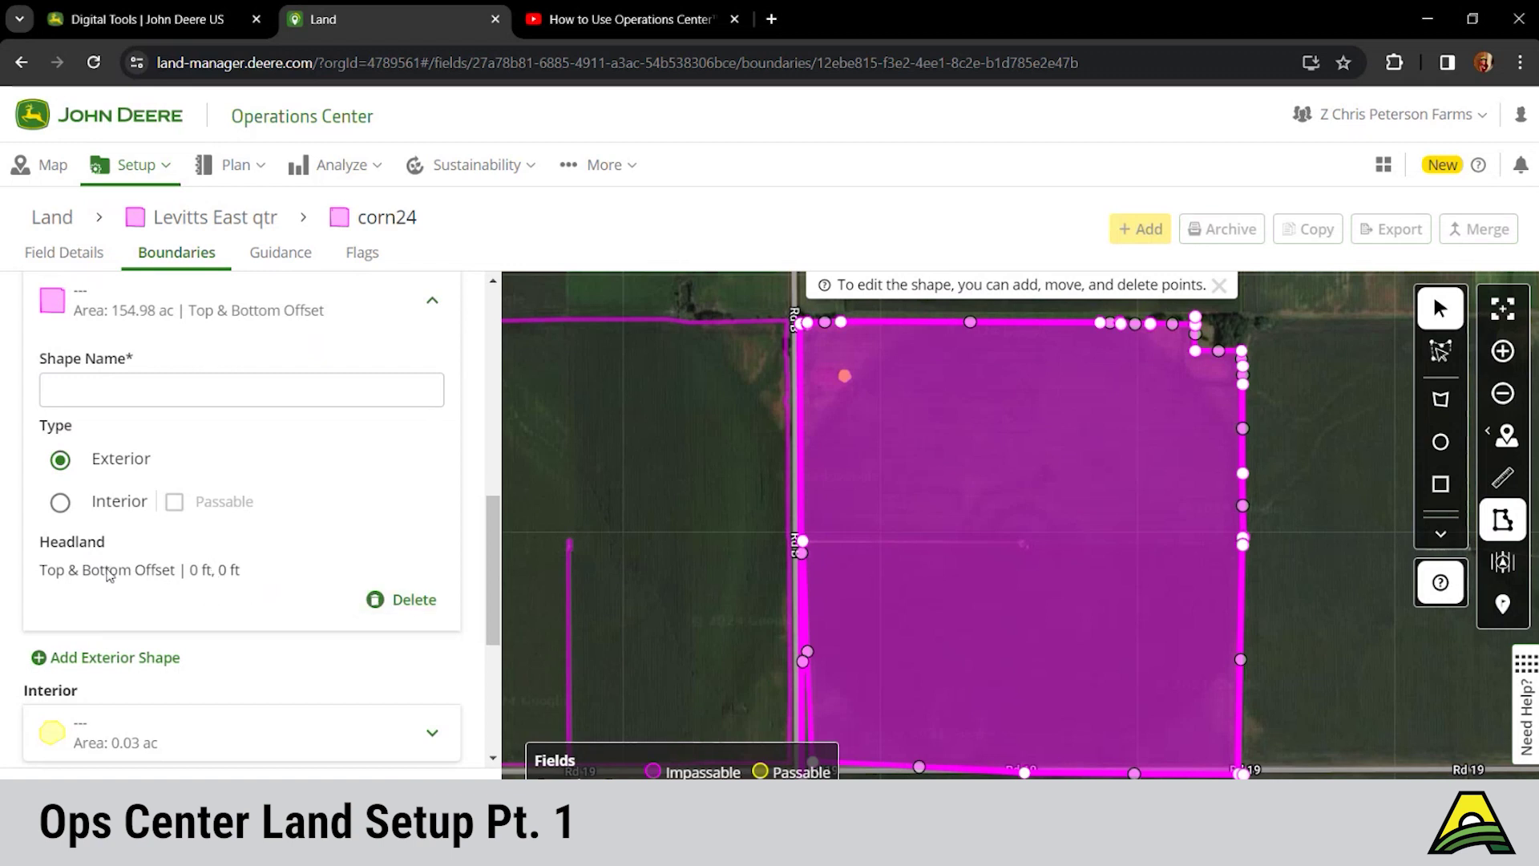
pyautogui.scroll(1, 138, 536)
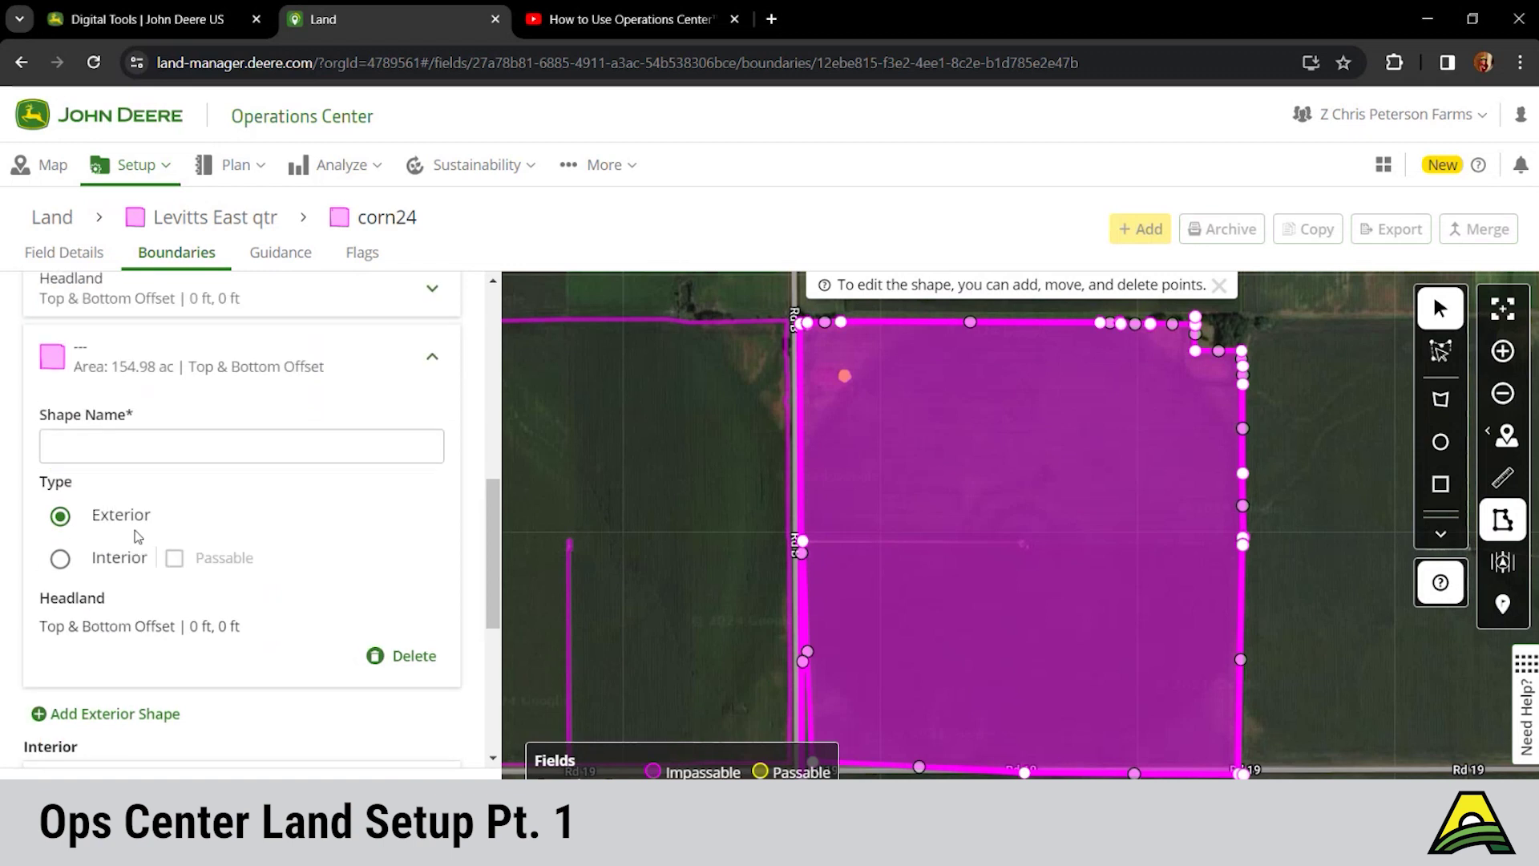
pyautogui.scroll(2, 137, 536)
pyautogui.click(190, 383)
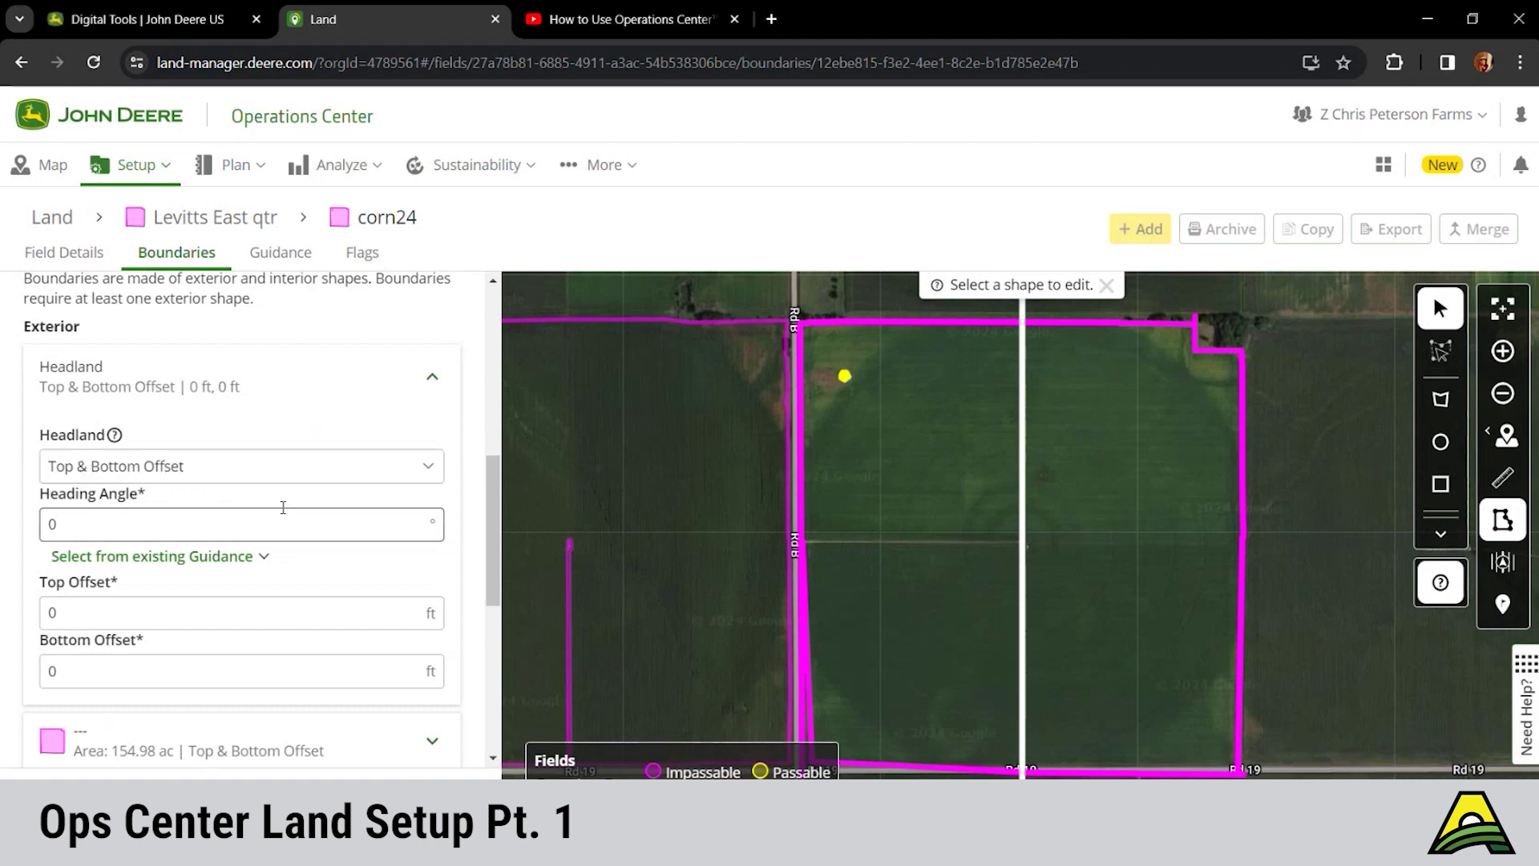
# Scroll down through the exterior headland settings.
pyautogui.scroll(-2, 283, 506)
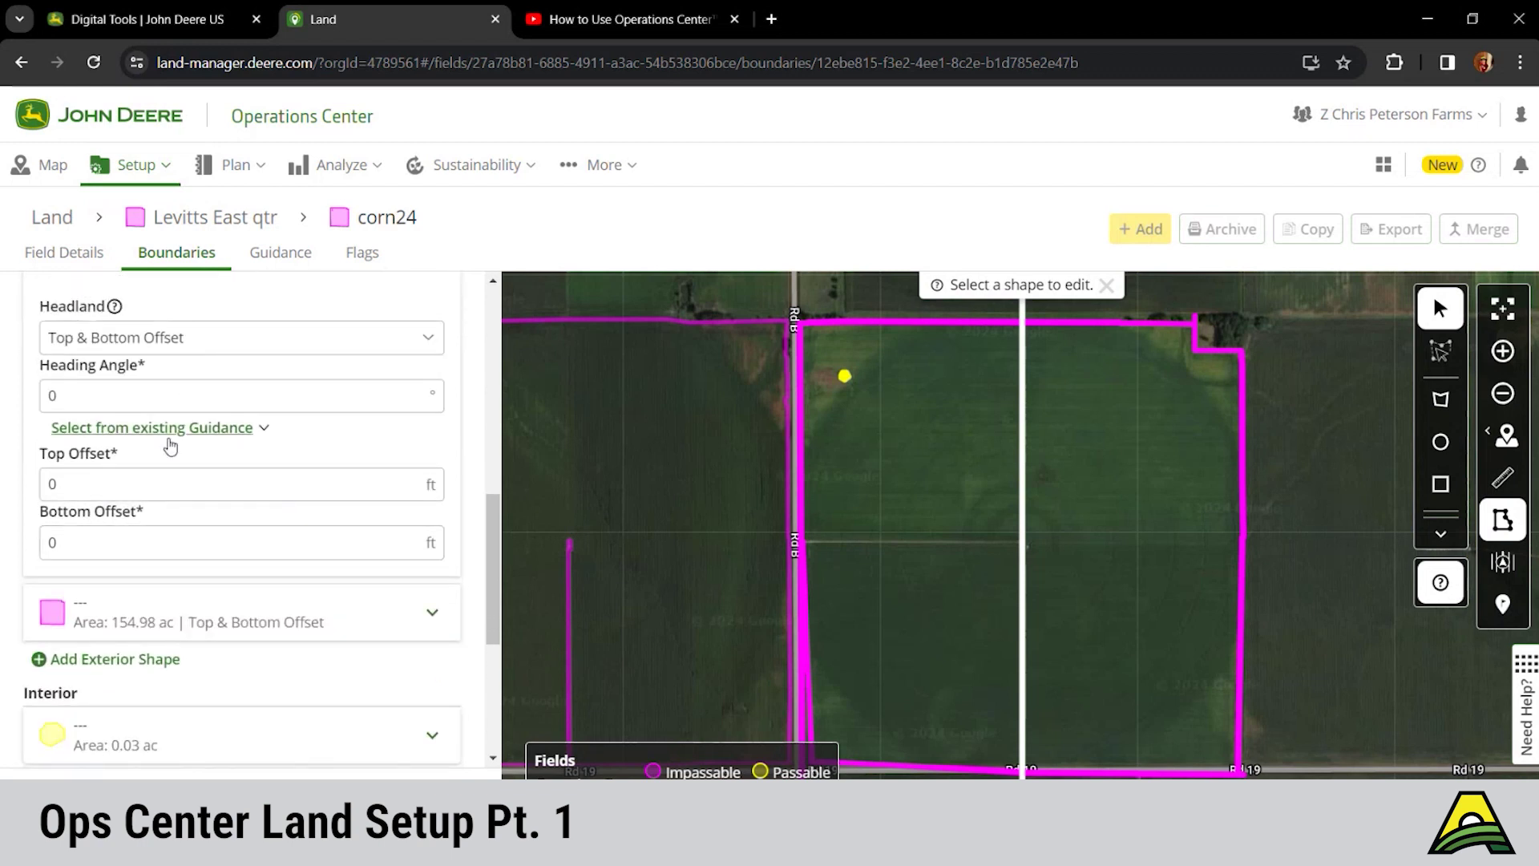
# Change the exterior headland's top and bottom offsets from 0 to 80 ft.
pyautogui.click(138, 485)
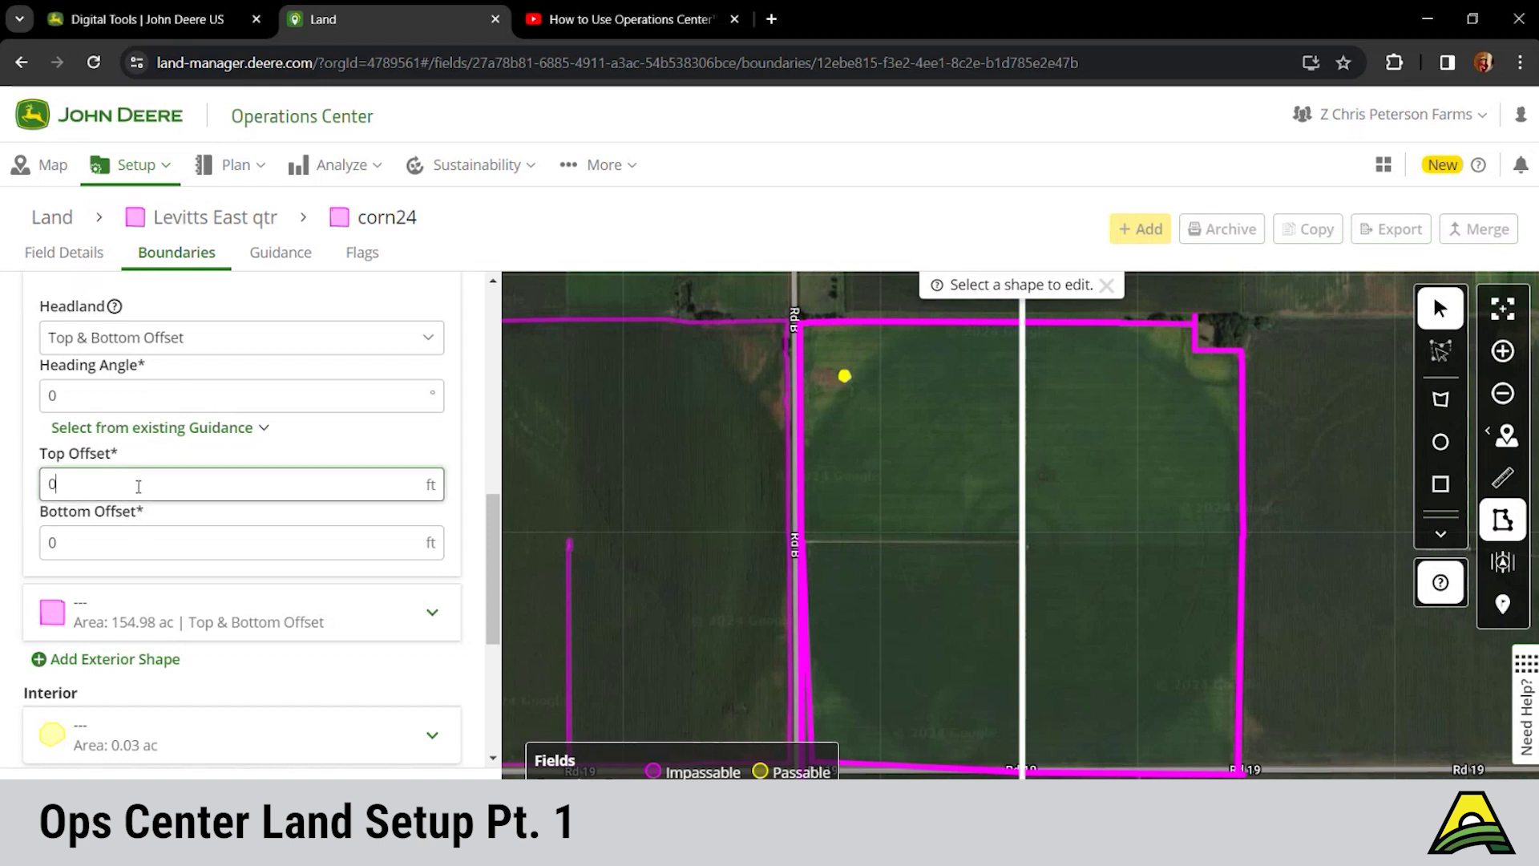
pyautogui.press('BackSpace')
pyautogui.write('82')
pyautogui.click(138, 531)
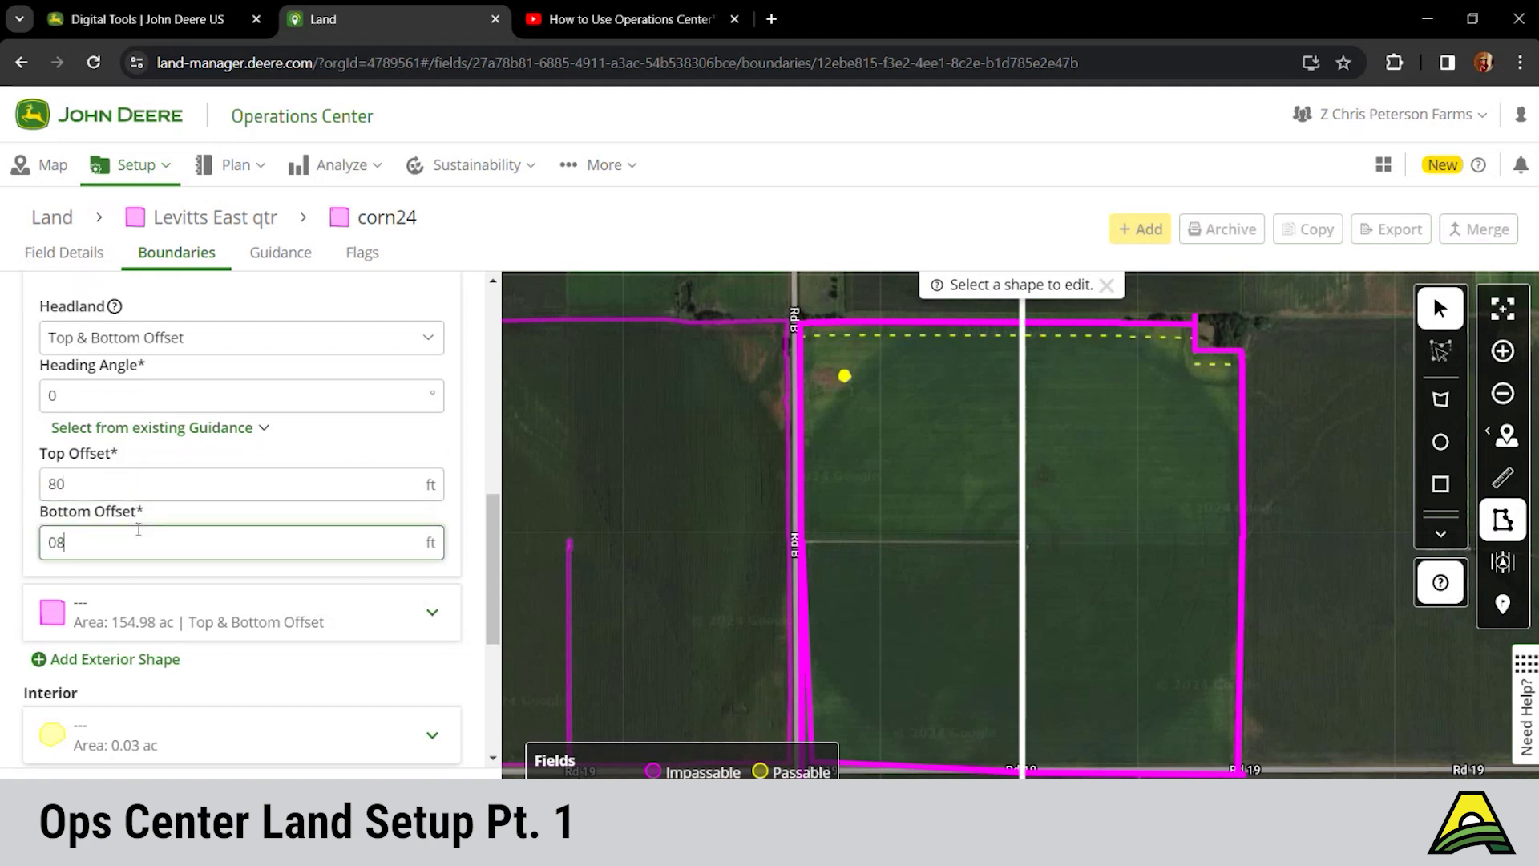
pyautogui.press('BackSpace')
pyautogui.press('BackSpace')
pyautogui.write('80')
# Reopen the exterior shape and expand its updated headland settings again.
pyautogui.click(253, 593)
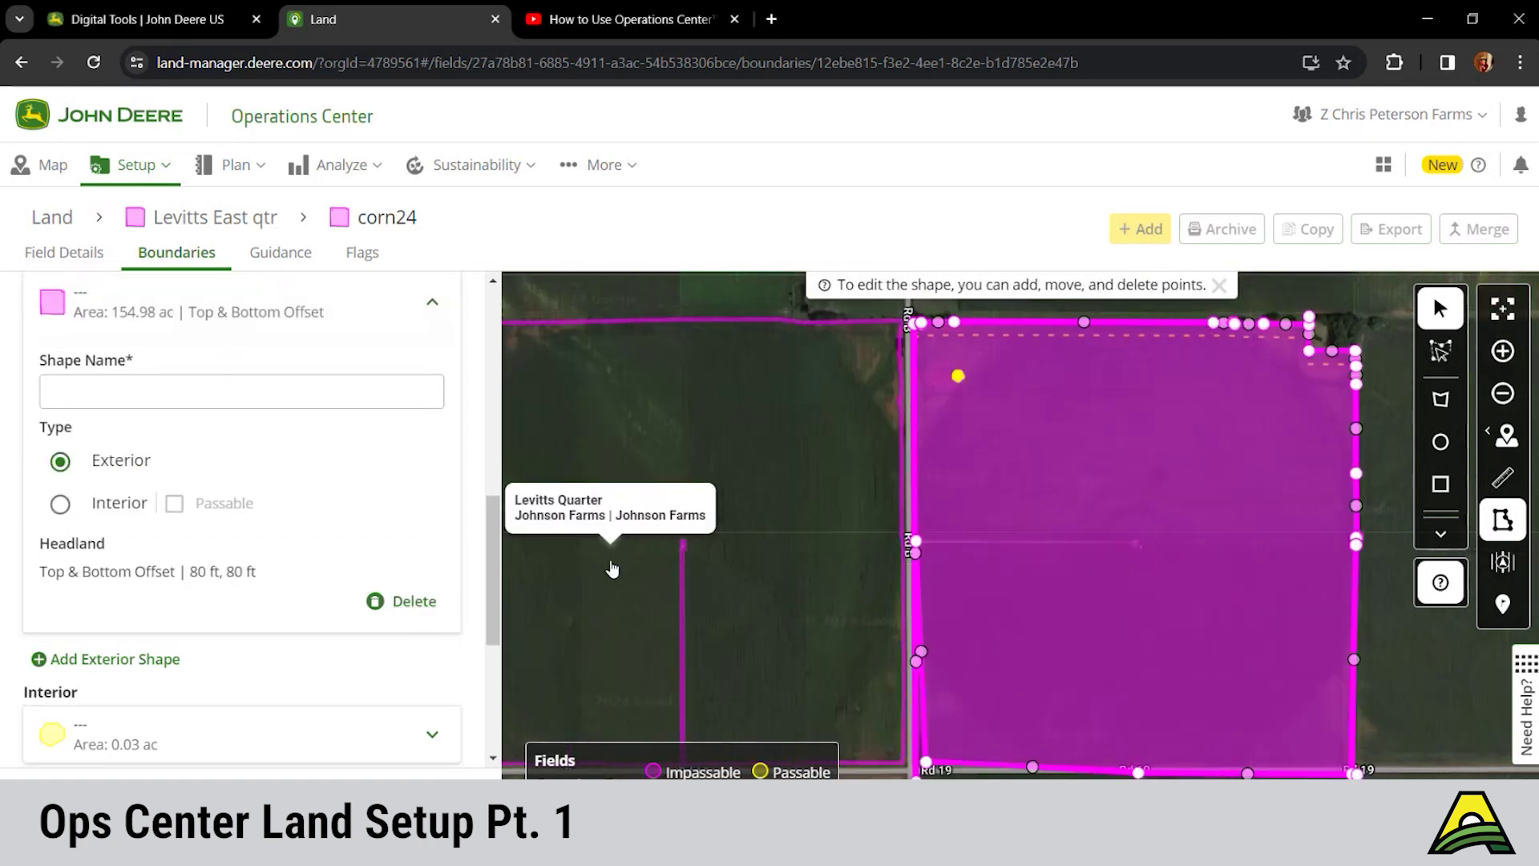
pyautogui.moveTo(746, 575); pyautogui.dragTo(489, 603)
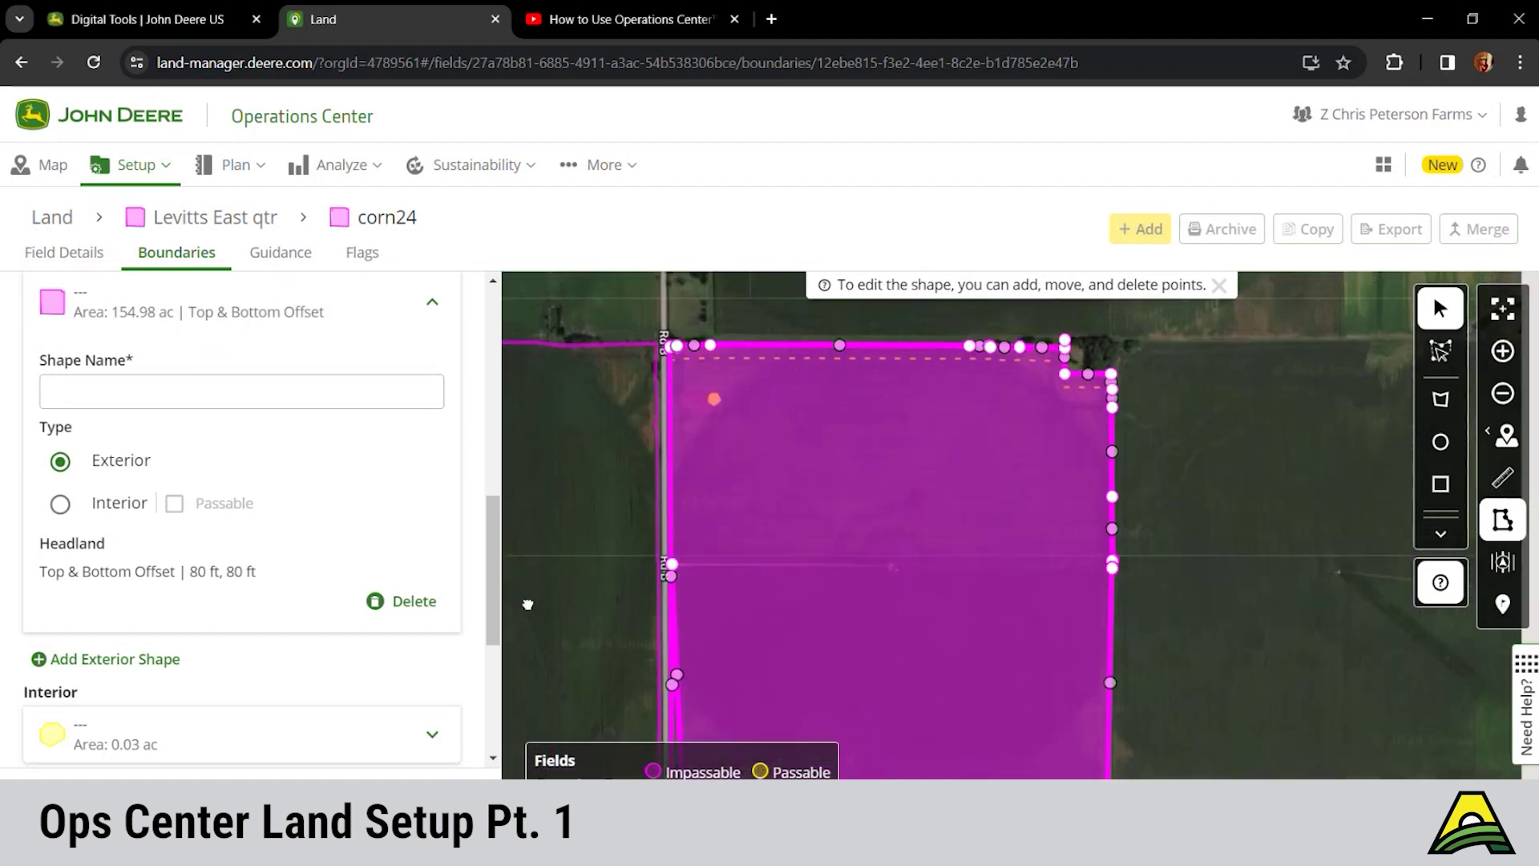
pyautogui.scroll(2, 265, 525)
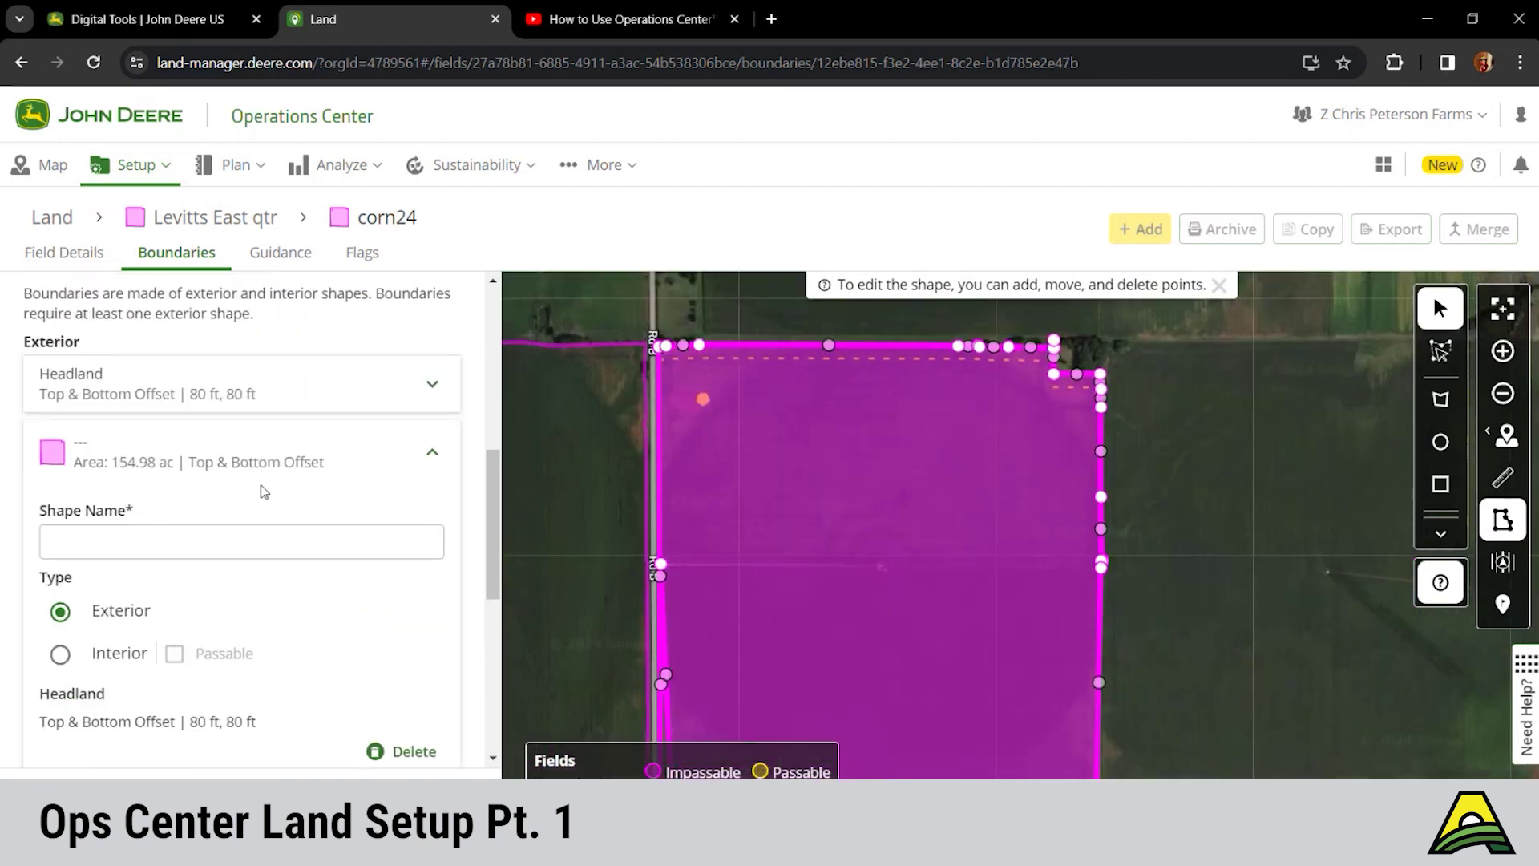
pyautogui.click(284, 400)
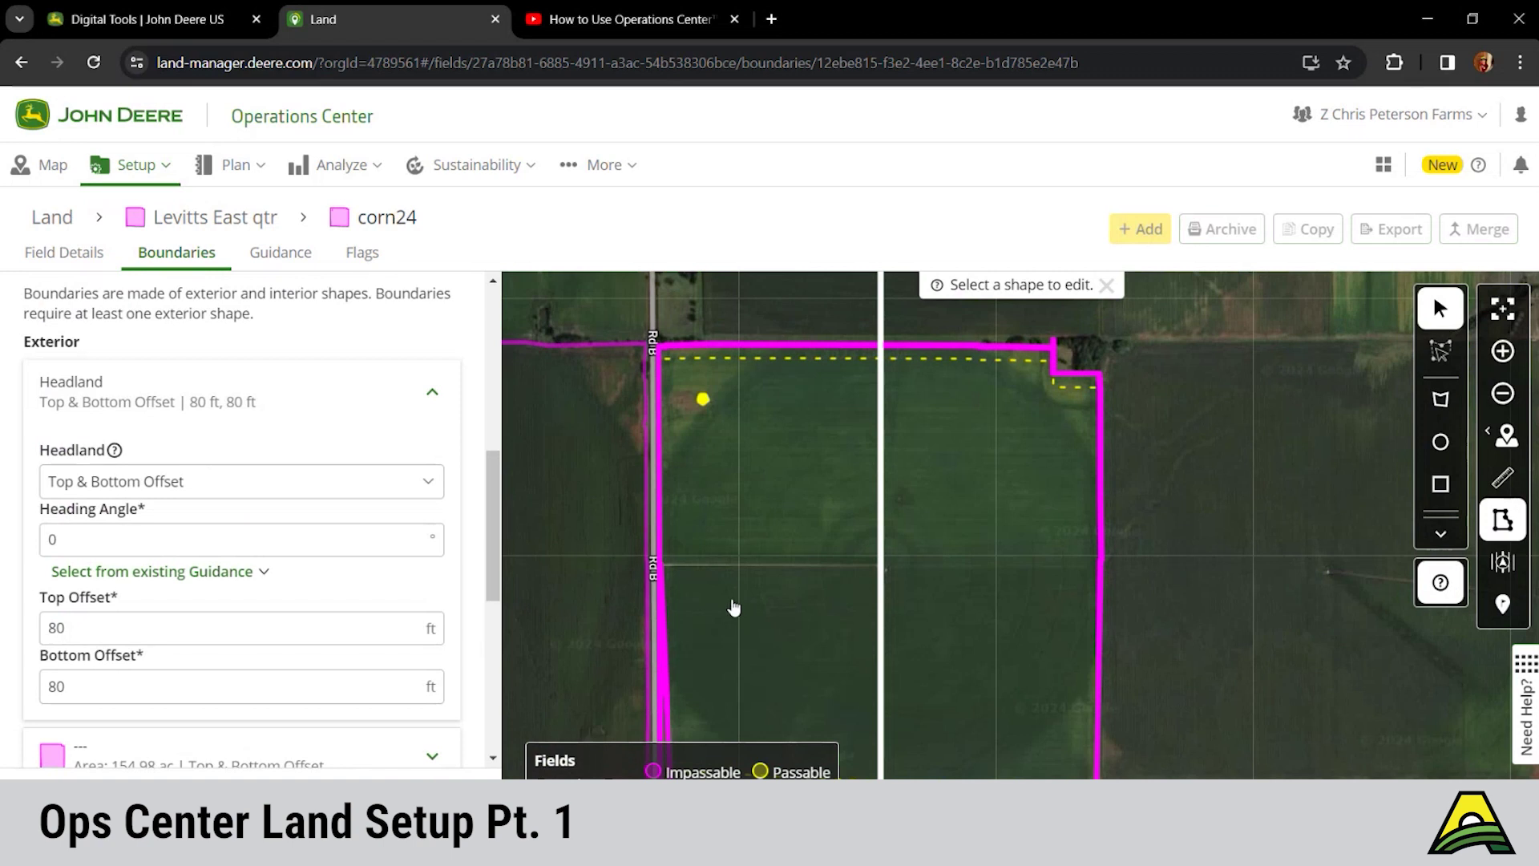
# Pan along Rd 19 to inspect the 80 ft headland lines, keeping the edits instead of discarding.
pyautogui.moveTo(732, 609); pyautogui.dragTo(721, 519)
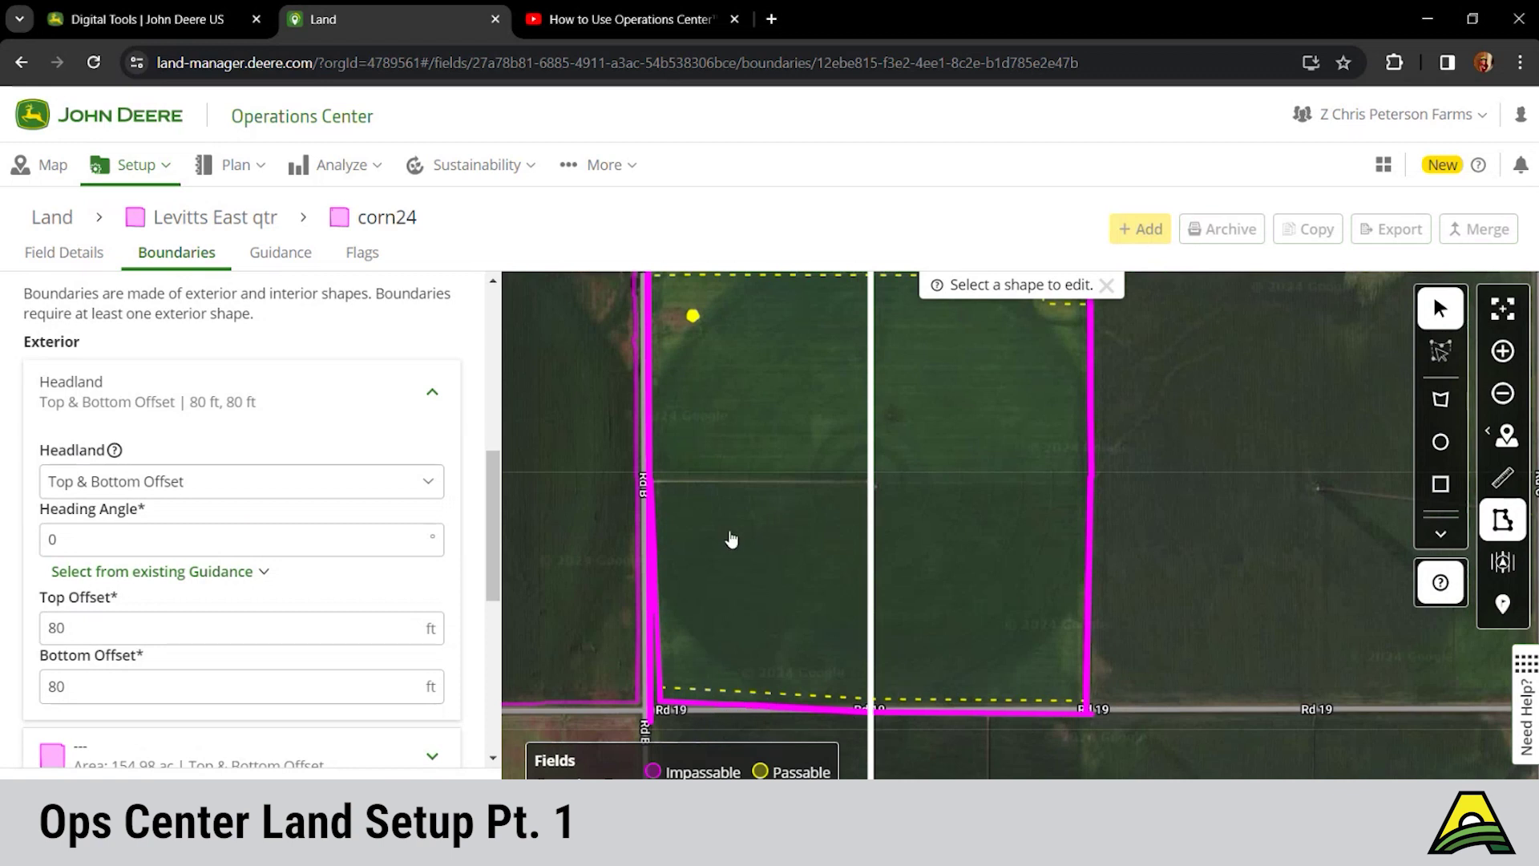
pyautogui.click(347, 537)
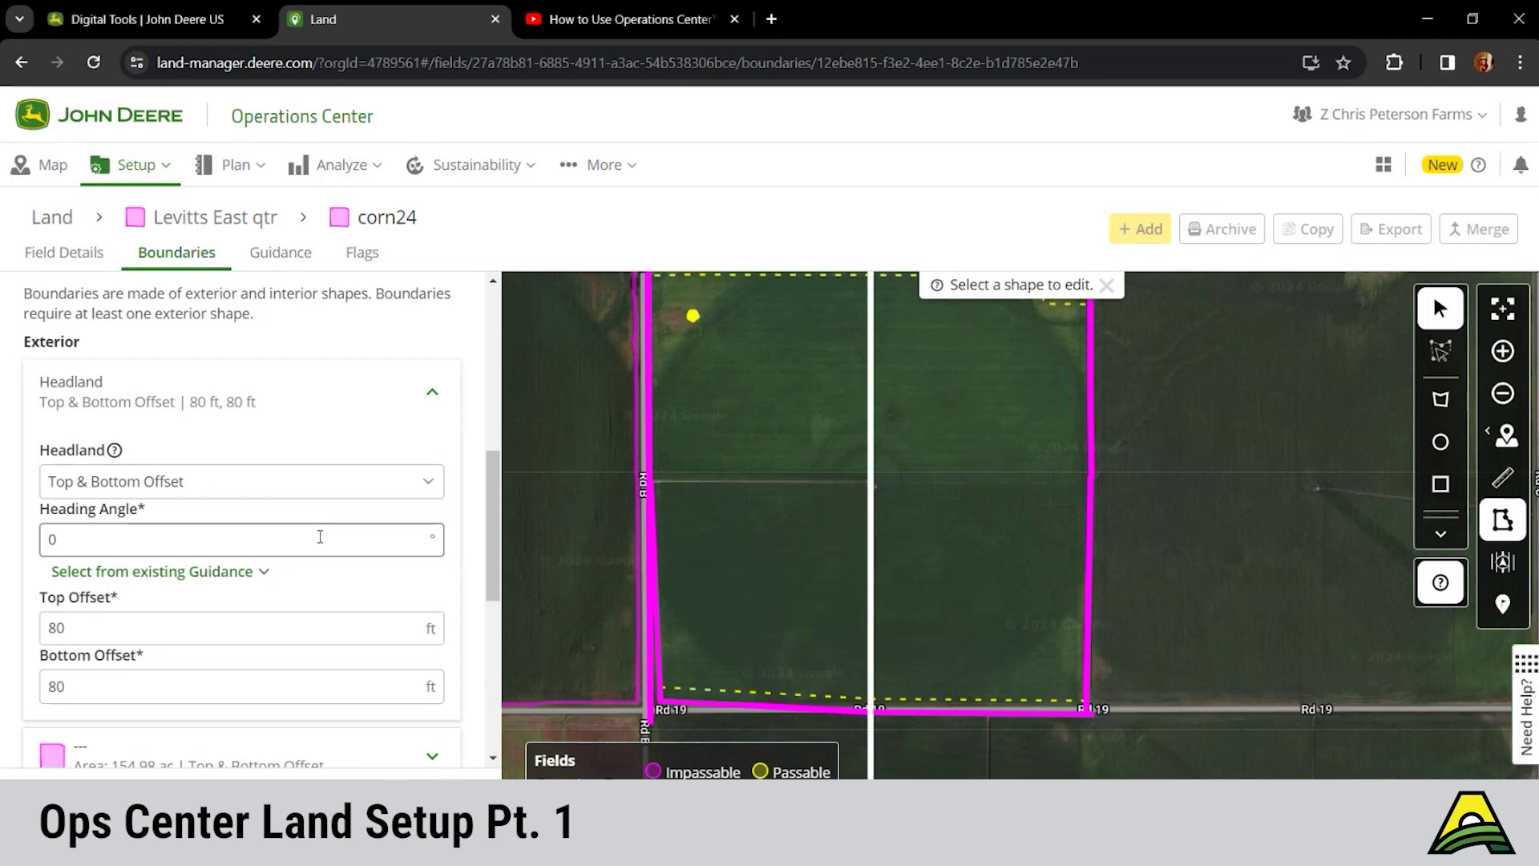
pyautogui.moveTo(593, 445); pyautogui.dragTo(668, 441)
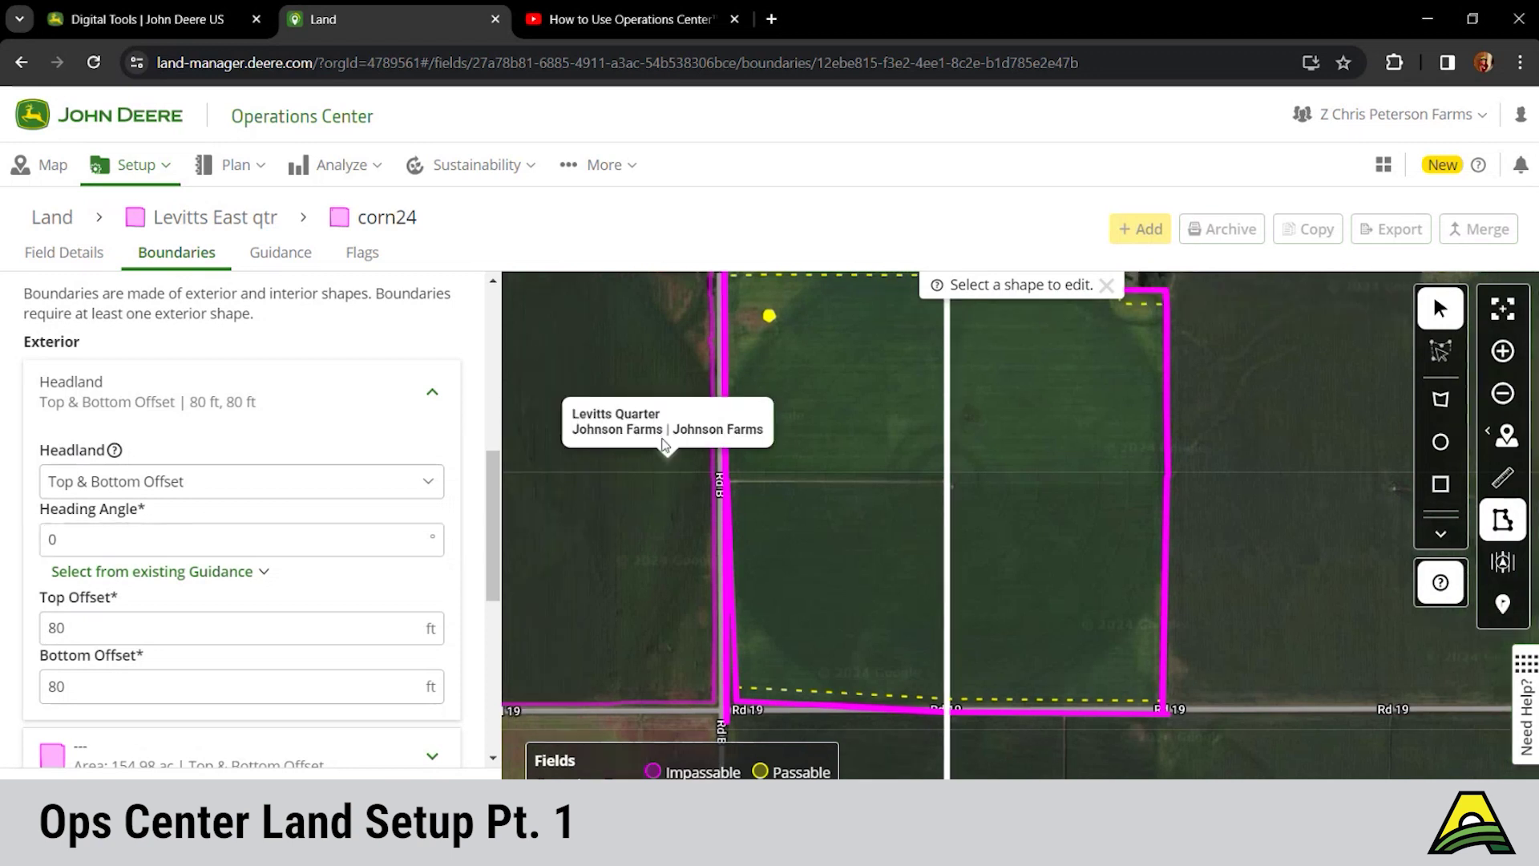
pyautogui.click(747, 547)
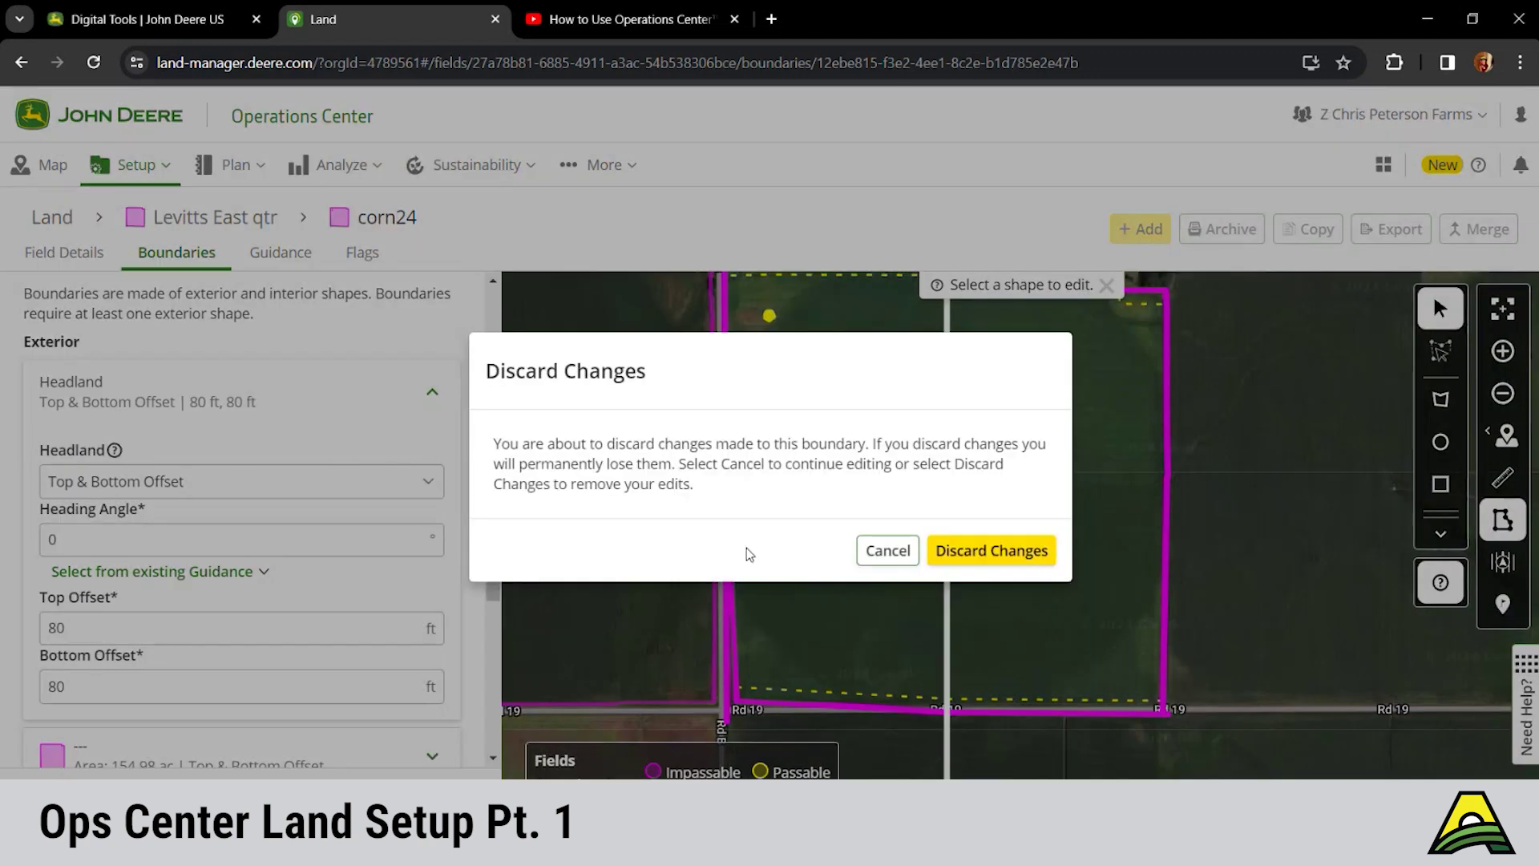
pyautogui.click(882, 550)
pyautogui.moveTo(721, 453); pyautogui.dragTo(824, 430)
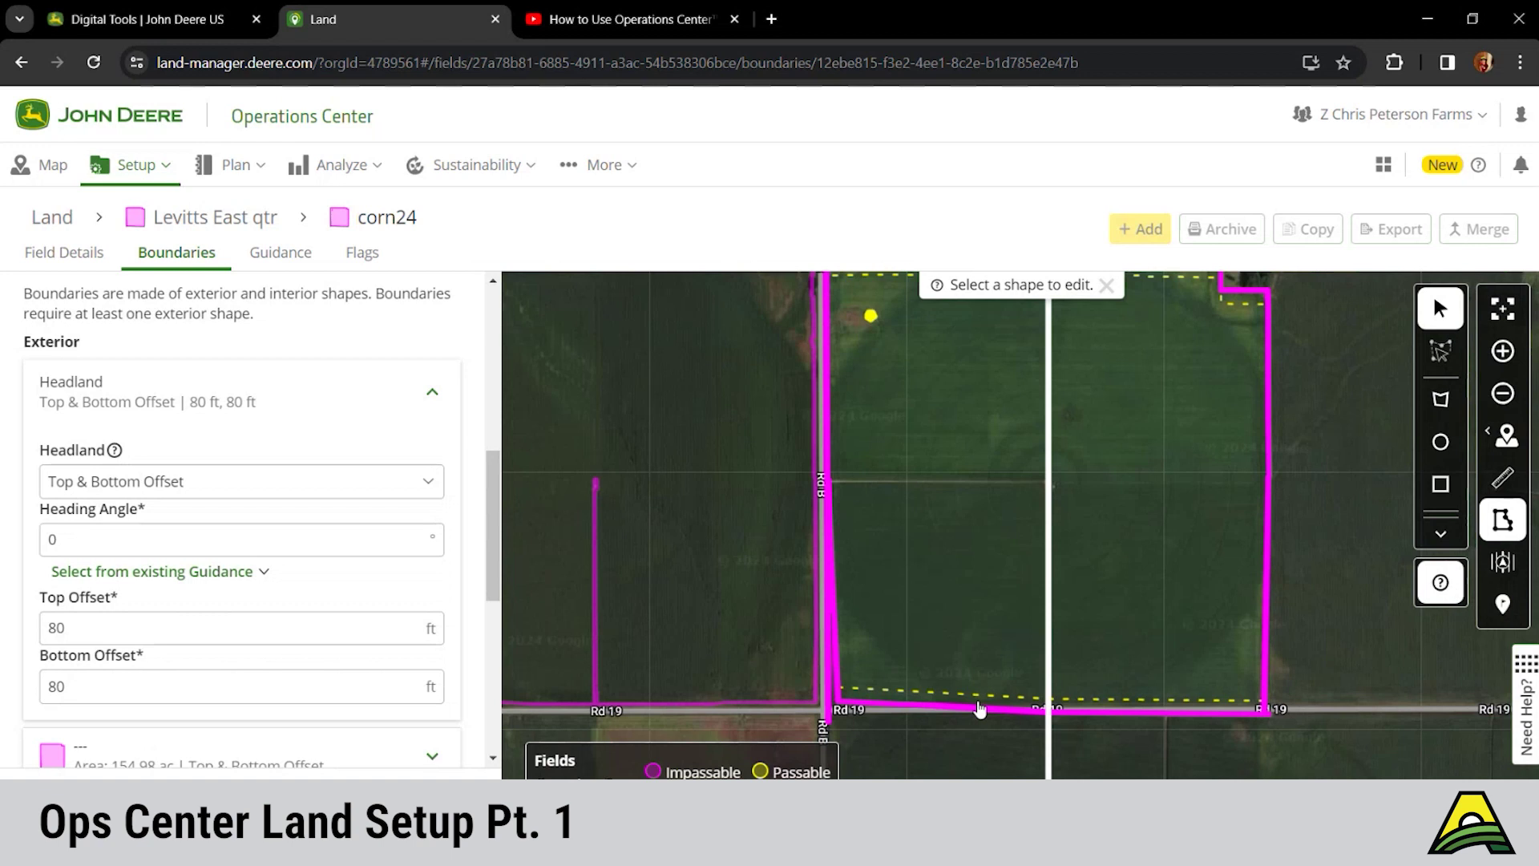
# Set the exterior headland heading angle to 90 and save the corn24 boundary.
pyautogui.click(357, 546)
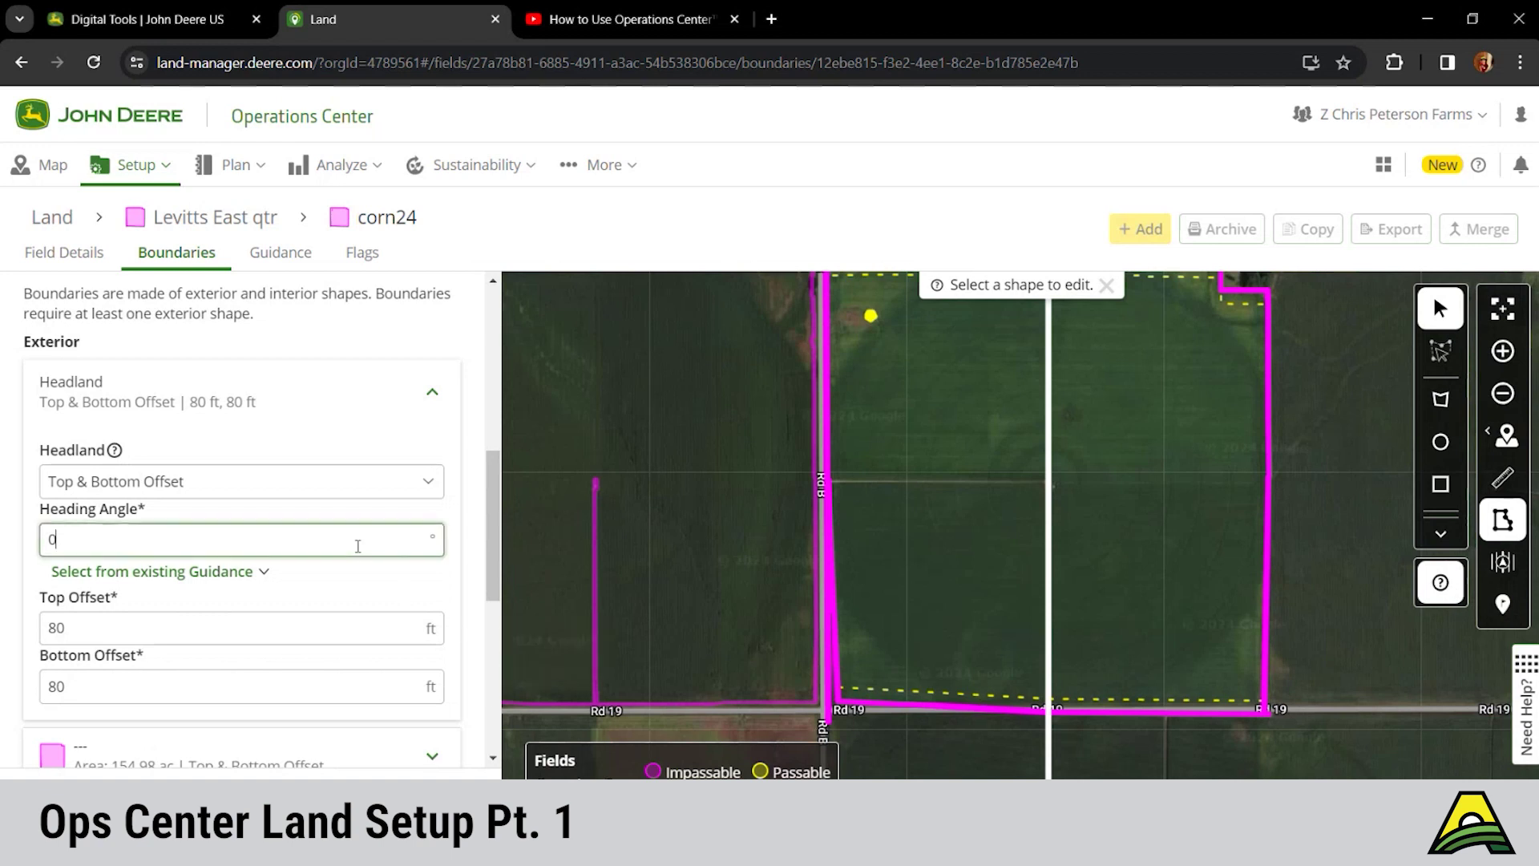
pyautogui.press('BackSpace')
pyautogui.write('90')
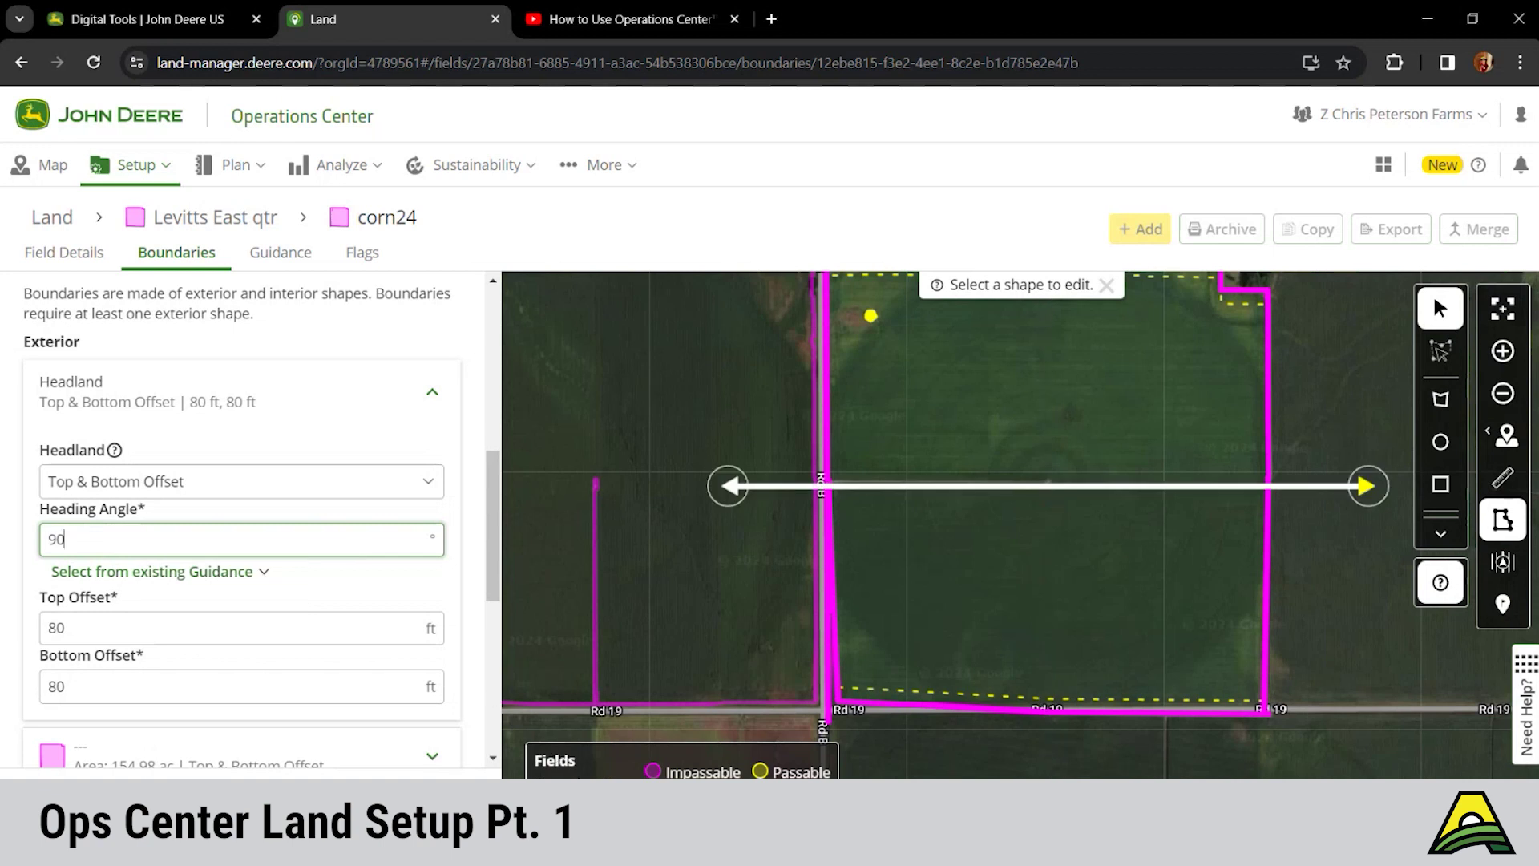
pyautogui.press('Tab')
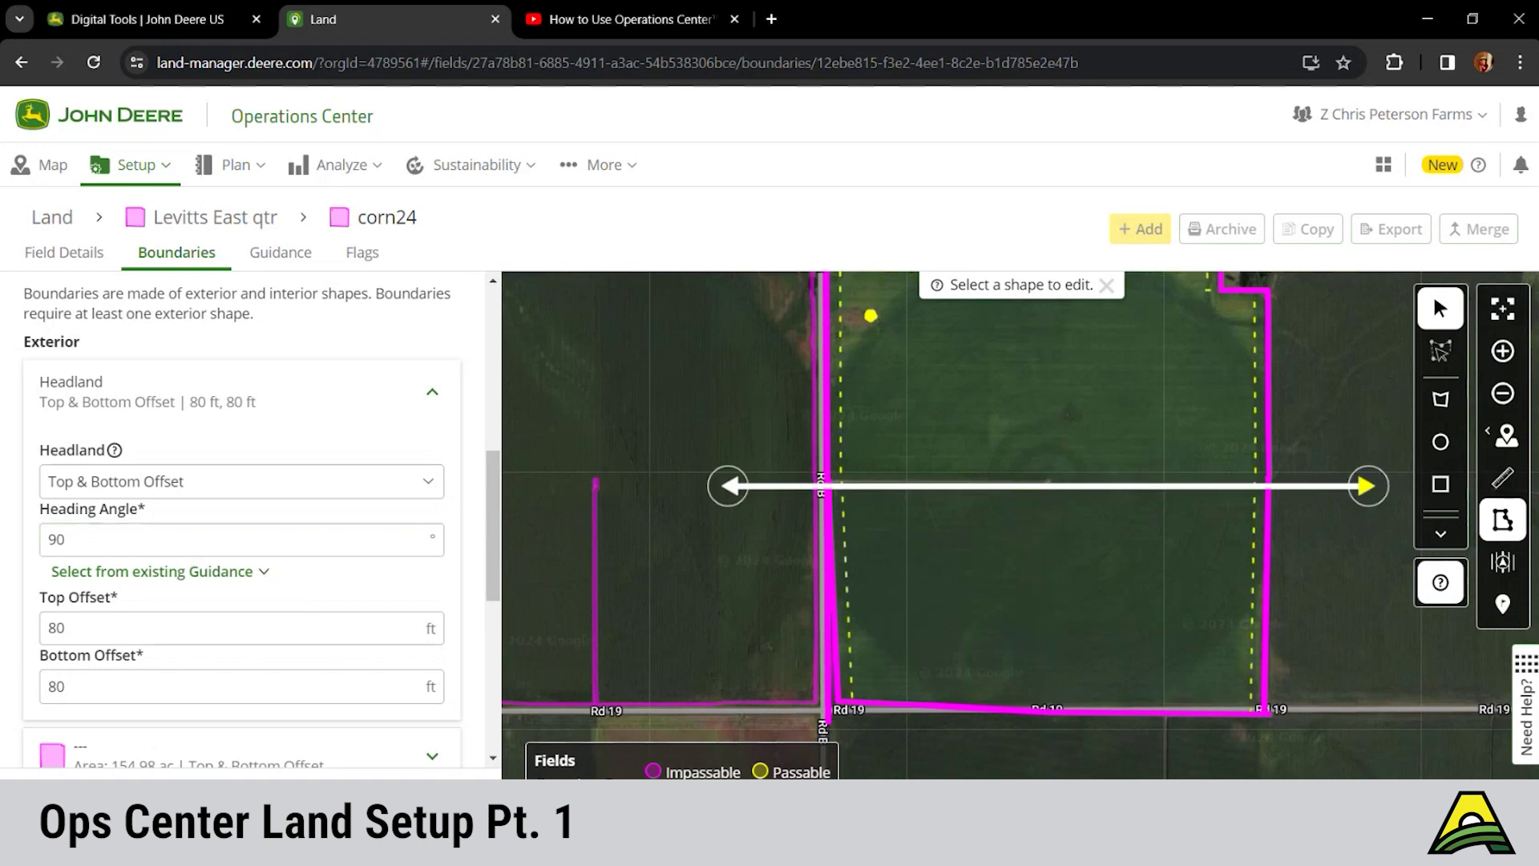
pyautogui.click(841, 440)
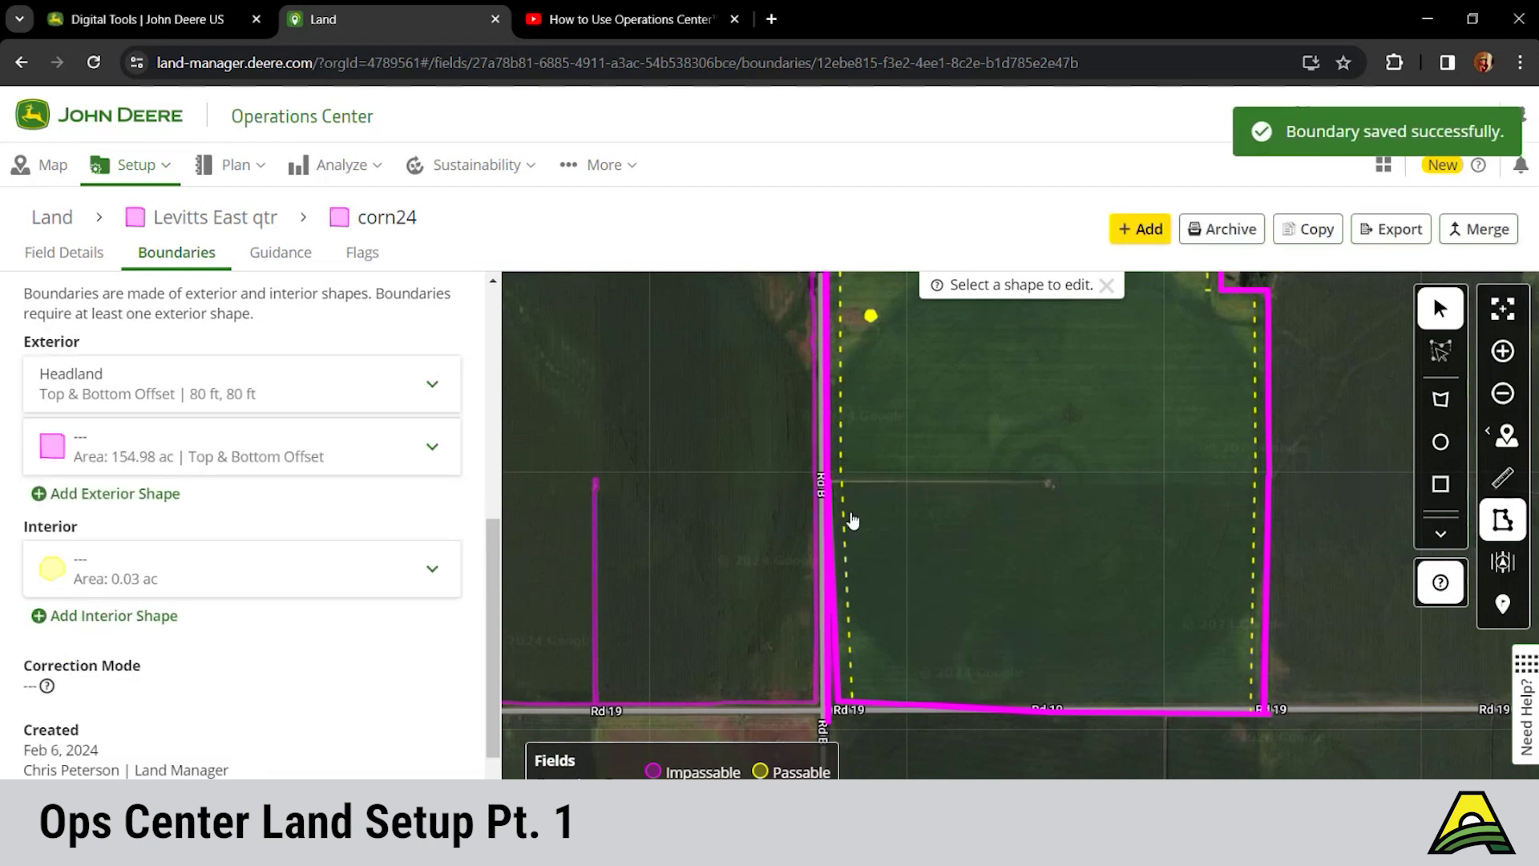
# Bring the Rd 19 and Rd B corner into view and open the exterior shape for point editing.
pyautogui.moveTo(561, 437); pyautogui.dragTo(670, 436)
pyautogui.scroll(-2, 248, 697)
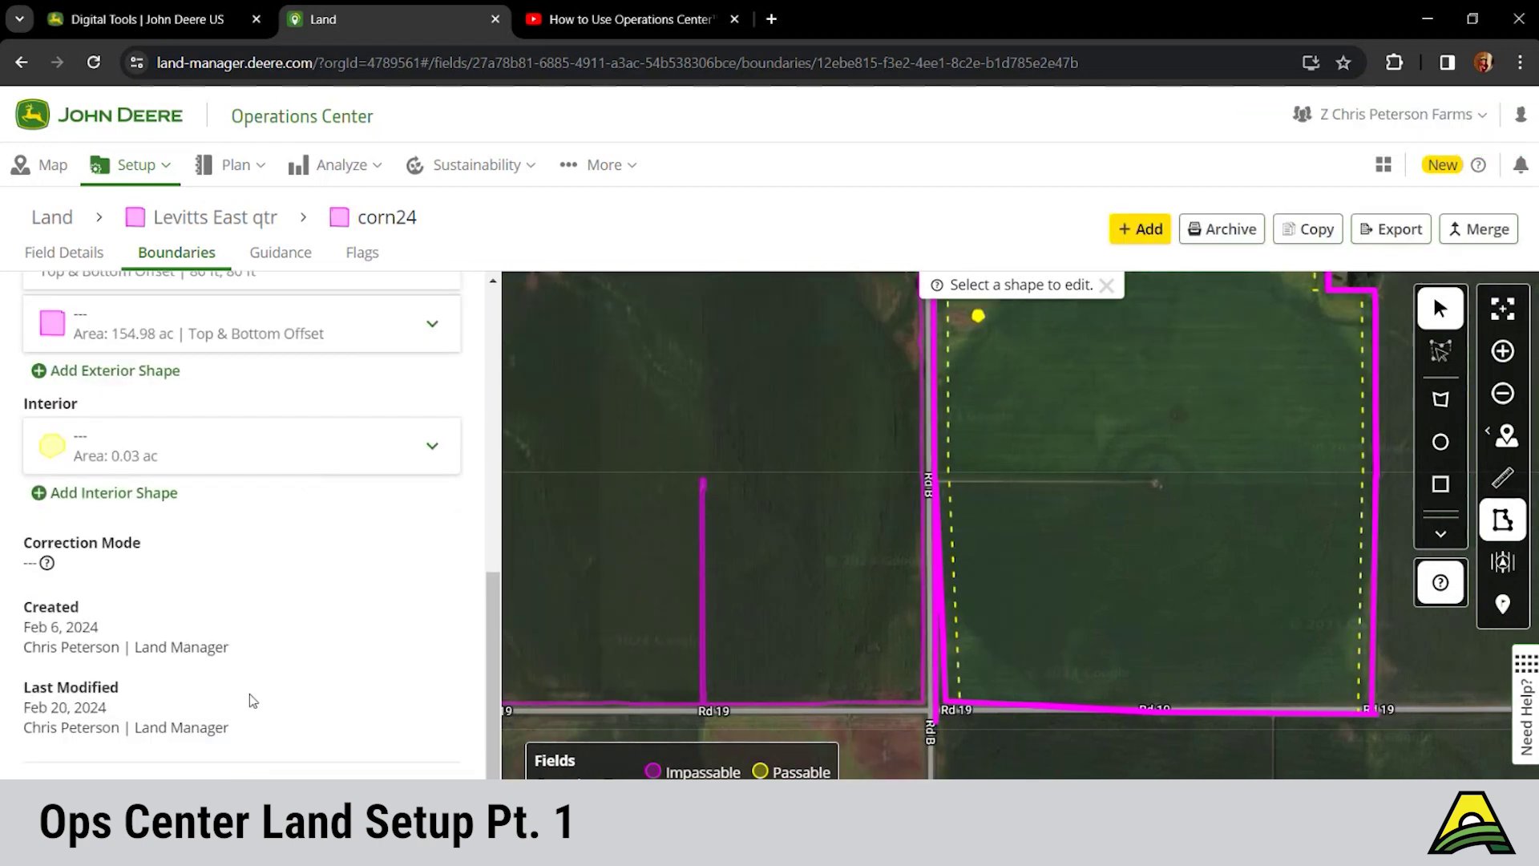
pyautogui.scroll(3, 248, 697)
pyautogui.scroll(5, 252, 505)
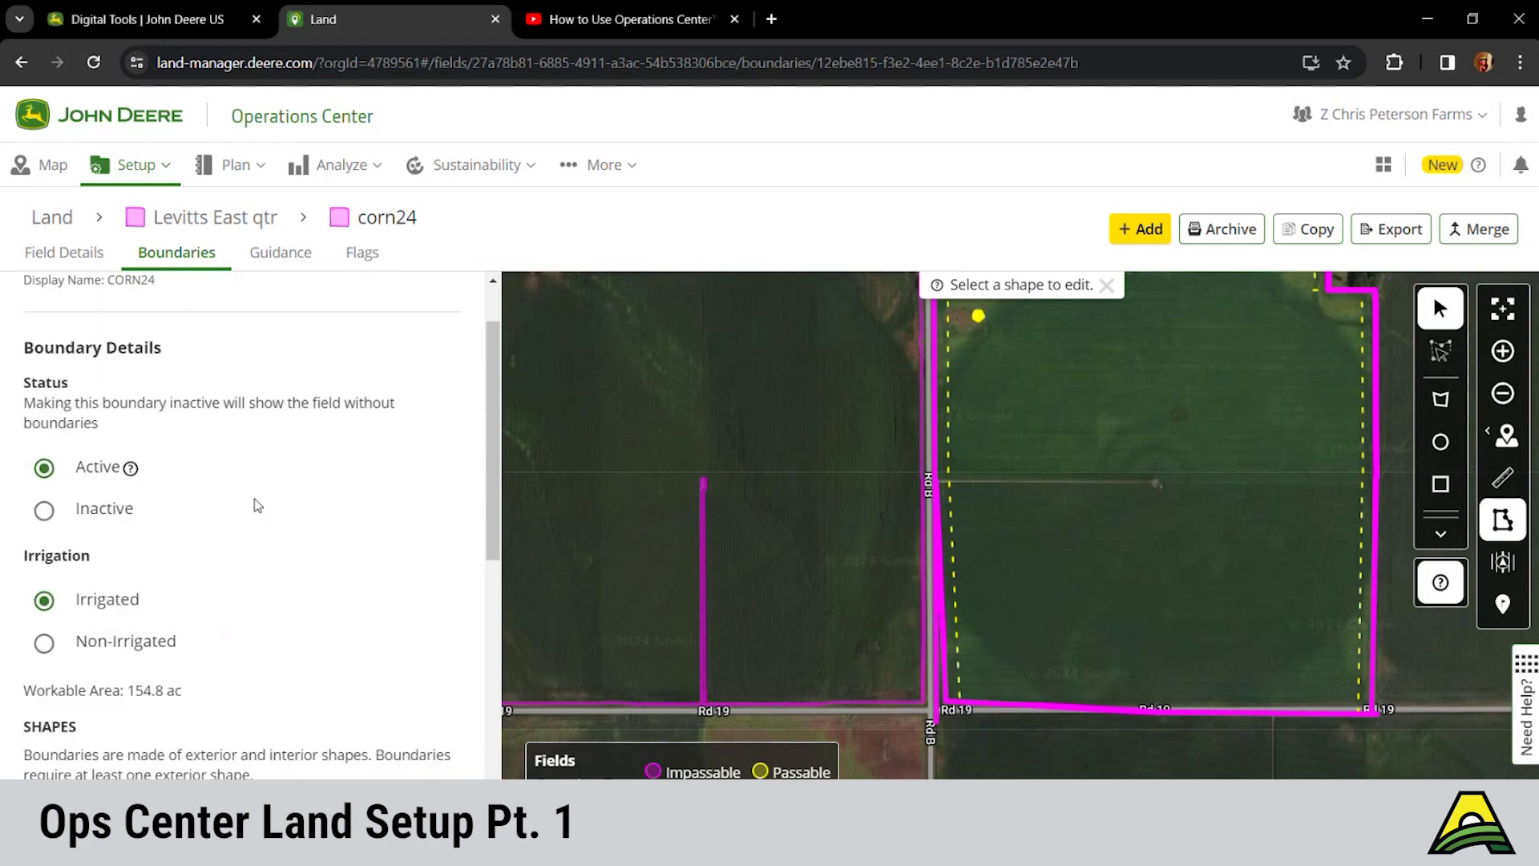
pyautogui.scroll(1, 312, 468)
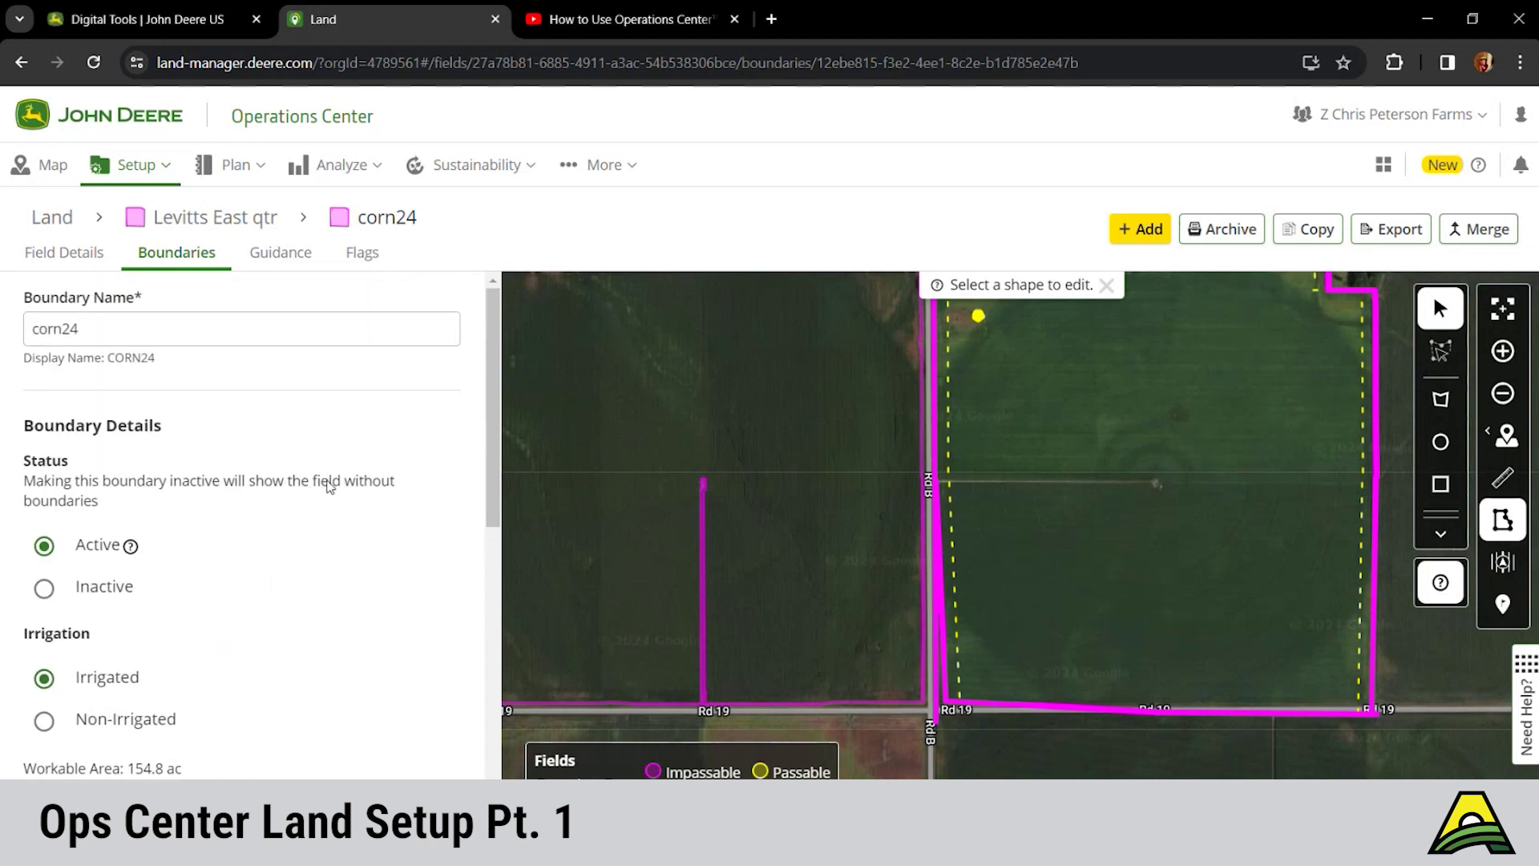
pyautogui.moveTo(694, 562); pyautogui.dragTo(500, 431)
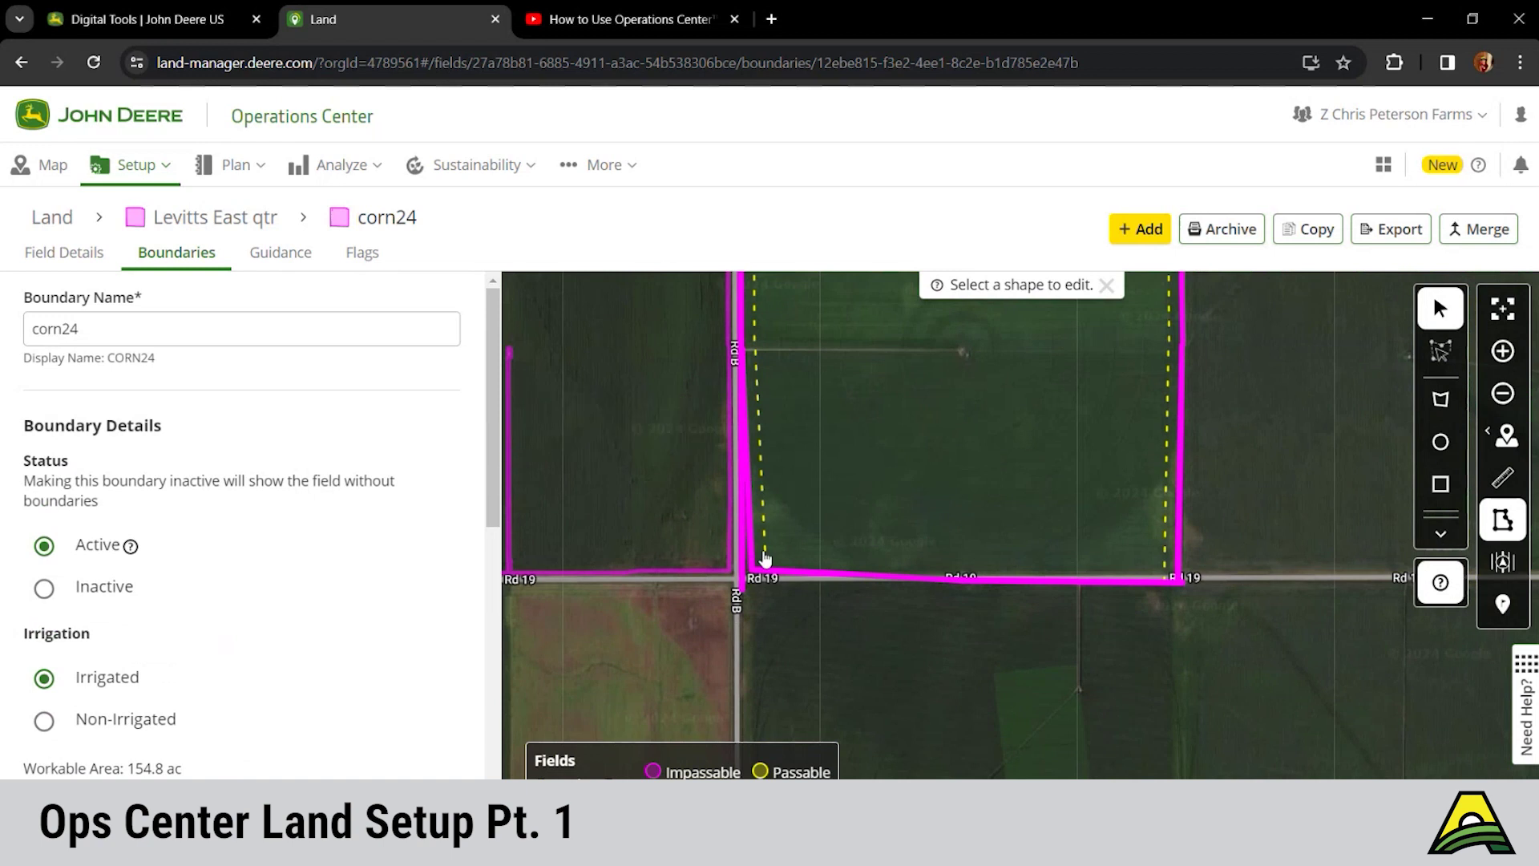
pyautogui.click(822, 577)
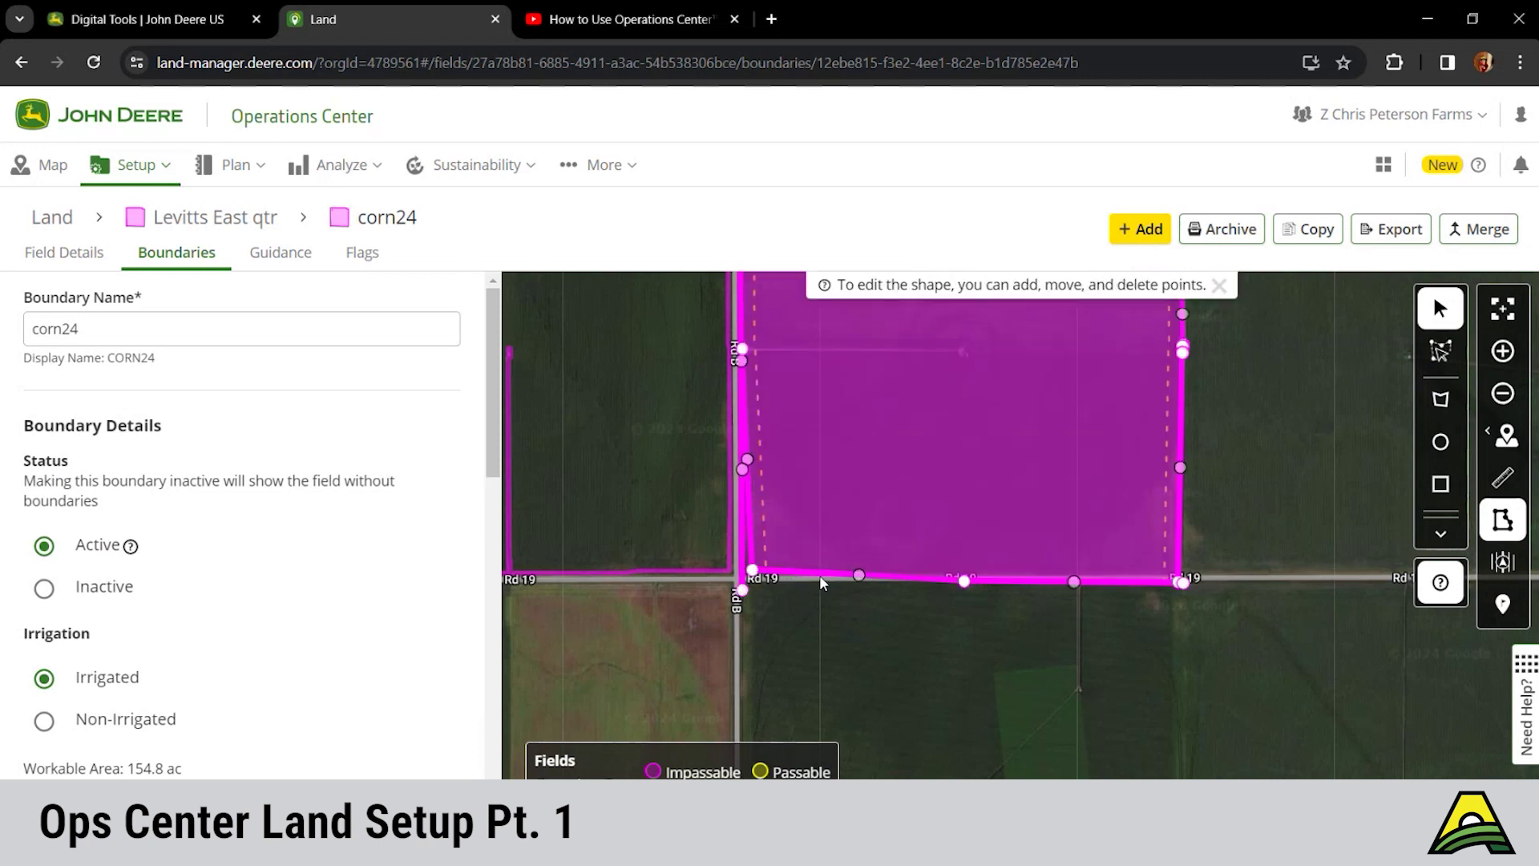
# Move the corn24 boundary's southwest corner point onto the Rd 19 intersection.
pyautogui.scroll(2, 819, 574)
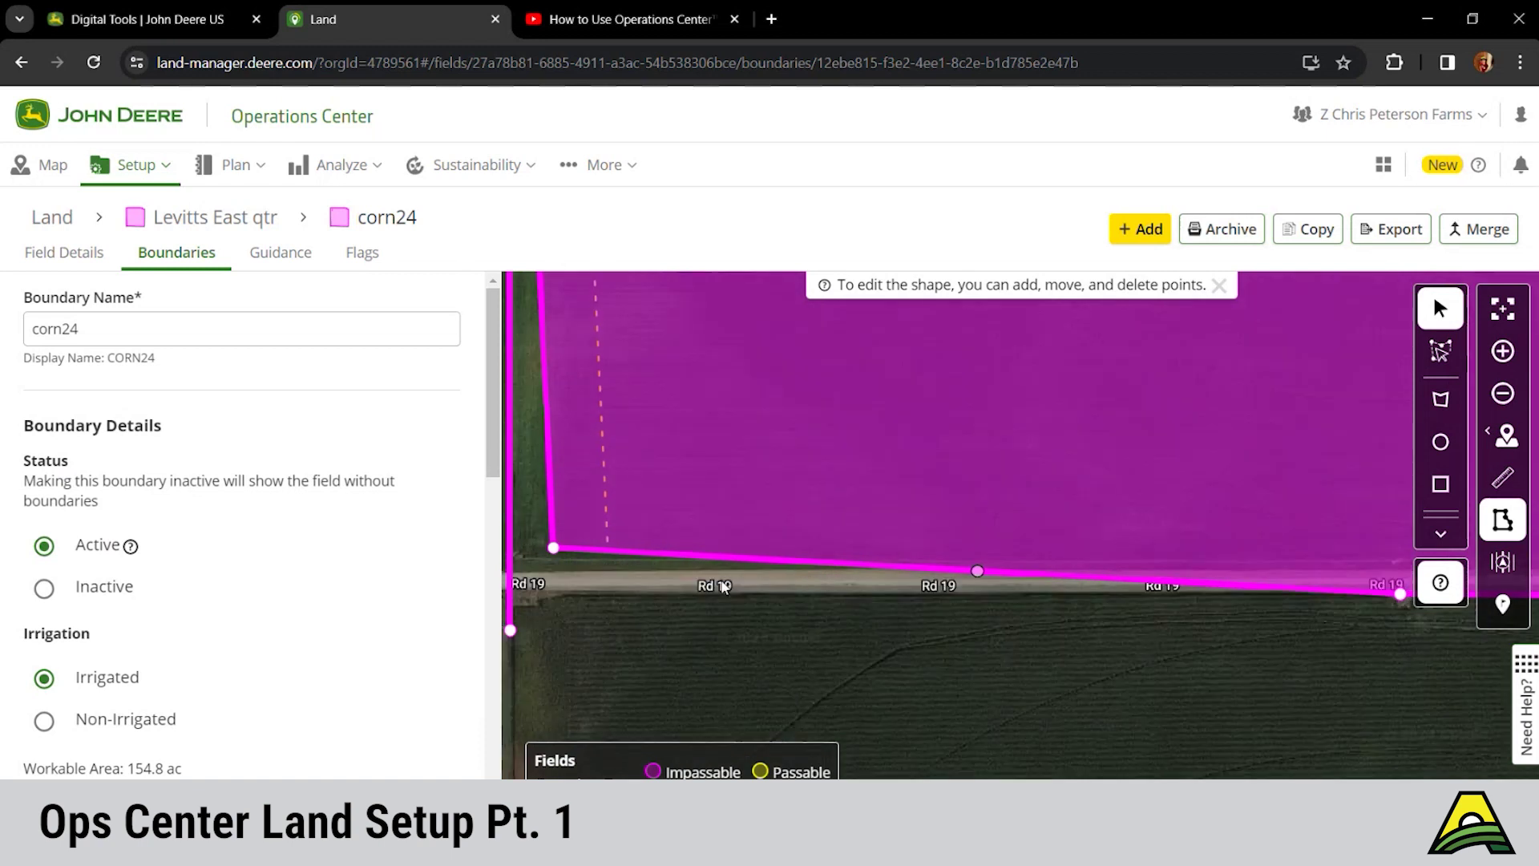
pyautogui.moveTo(689, 581); pyautogui.dragTo(813, 627)
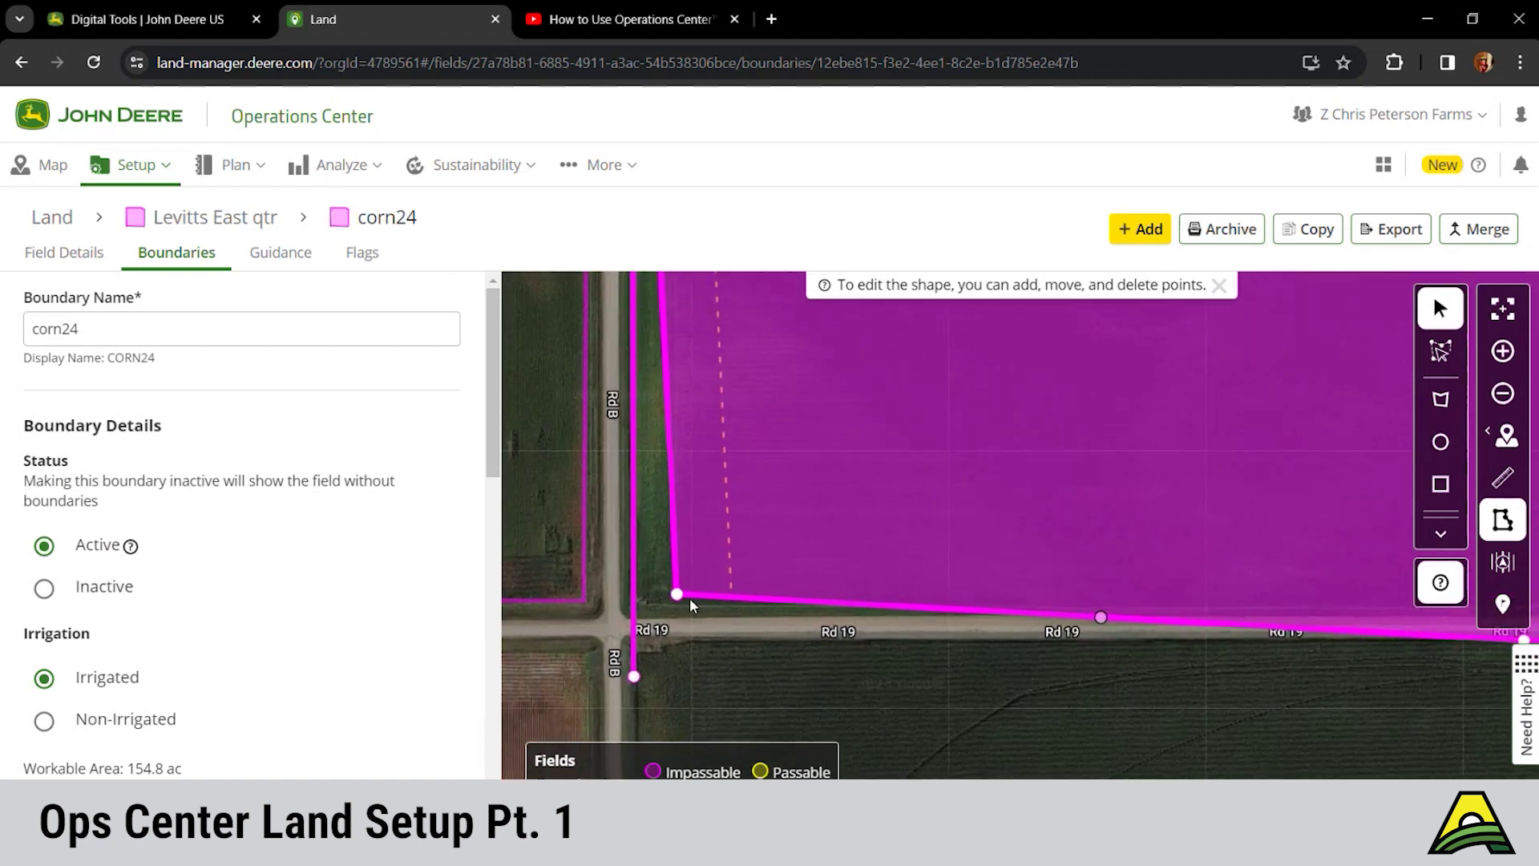
pyautogui.moveTo(677, 601); pyautogui.dragTo(632, 612)
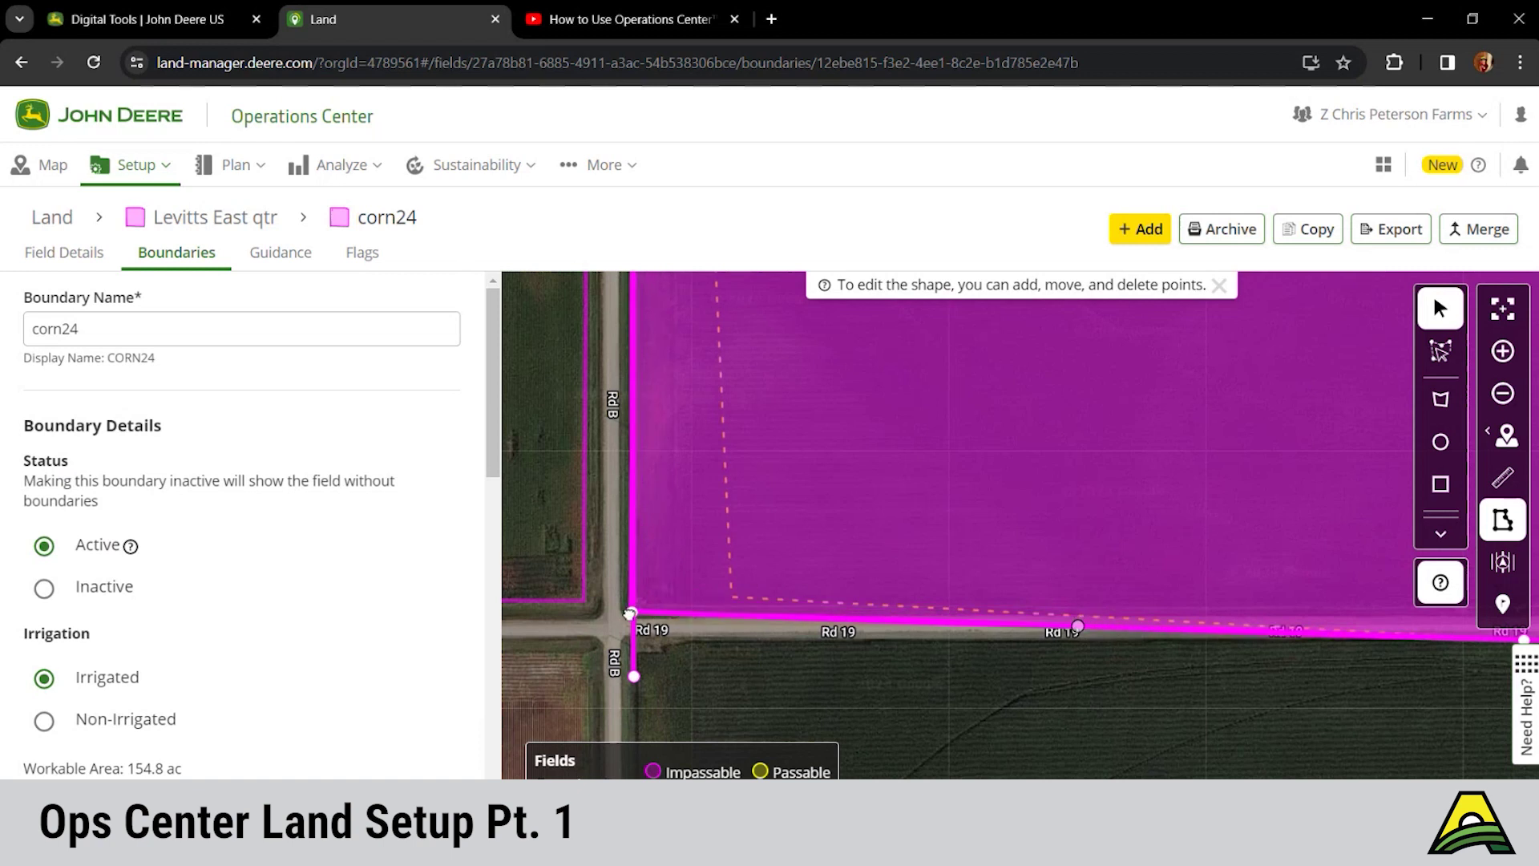
# Drag the bottom-edge point so the boundary's bottom edge lies along Rd 19.
pyautogui.moveTo(1087, 662); pyautogui.dragTo(904, 544)
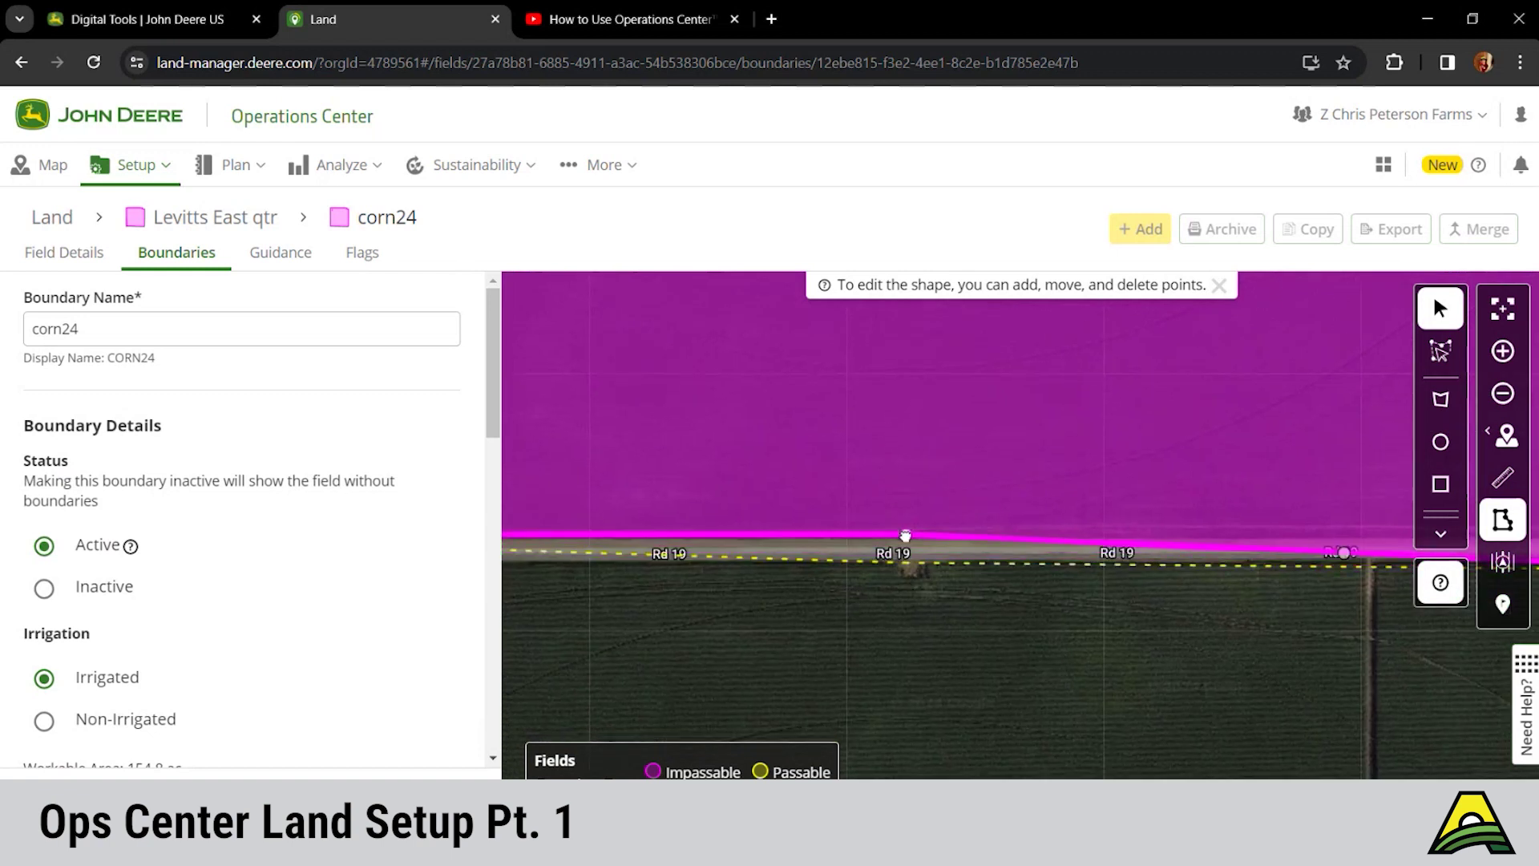
pyautogui.moveTo(1017, 606); pyautogui.dragTo(525, 581)
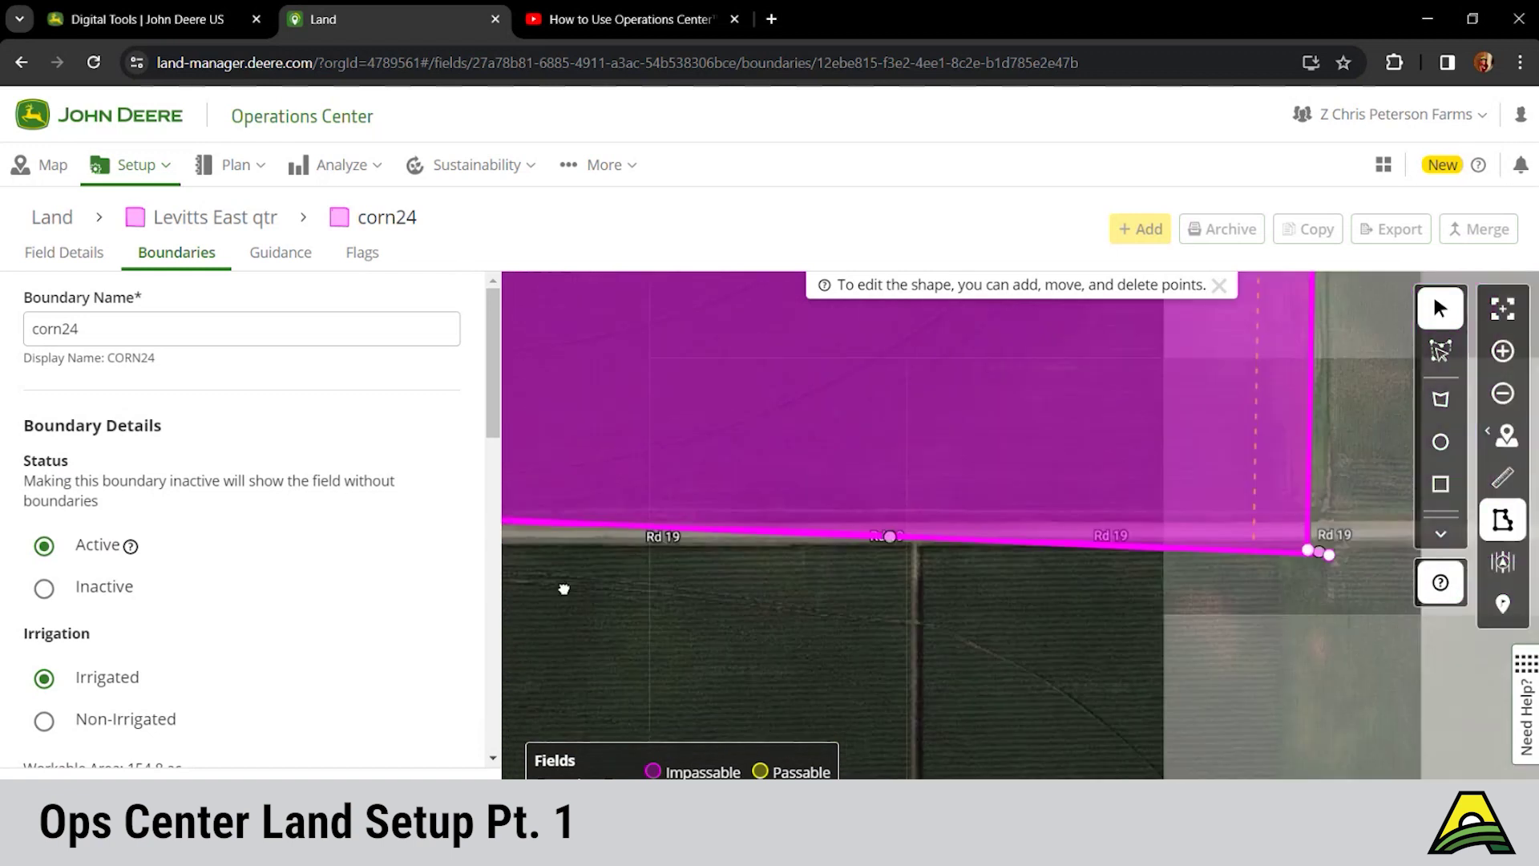
pyautogui.moveTo(1314, 578); pyautogui.dragTo(1174, 566)
pyautogui.scroll(2, 1175, 563)
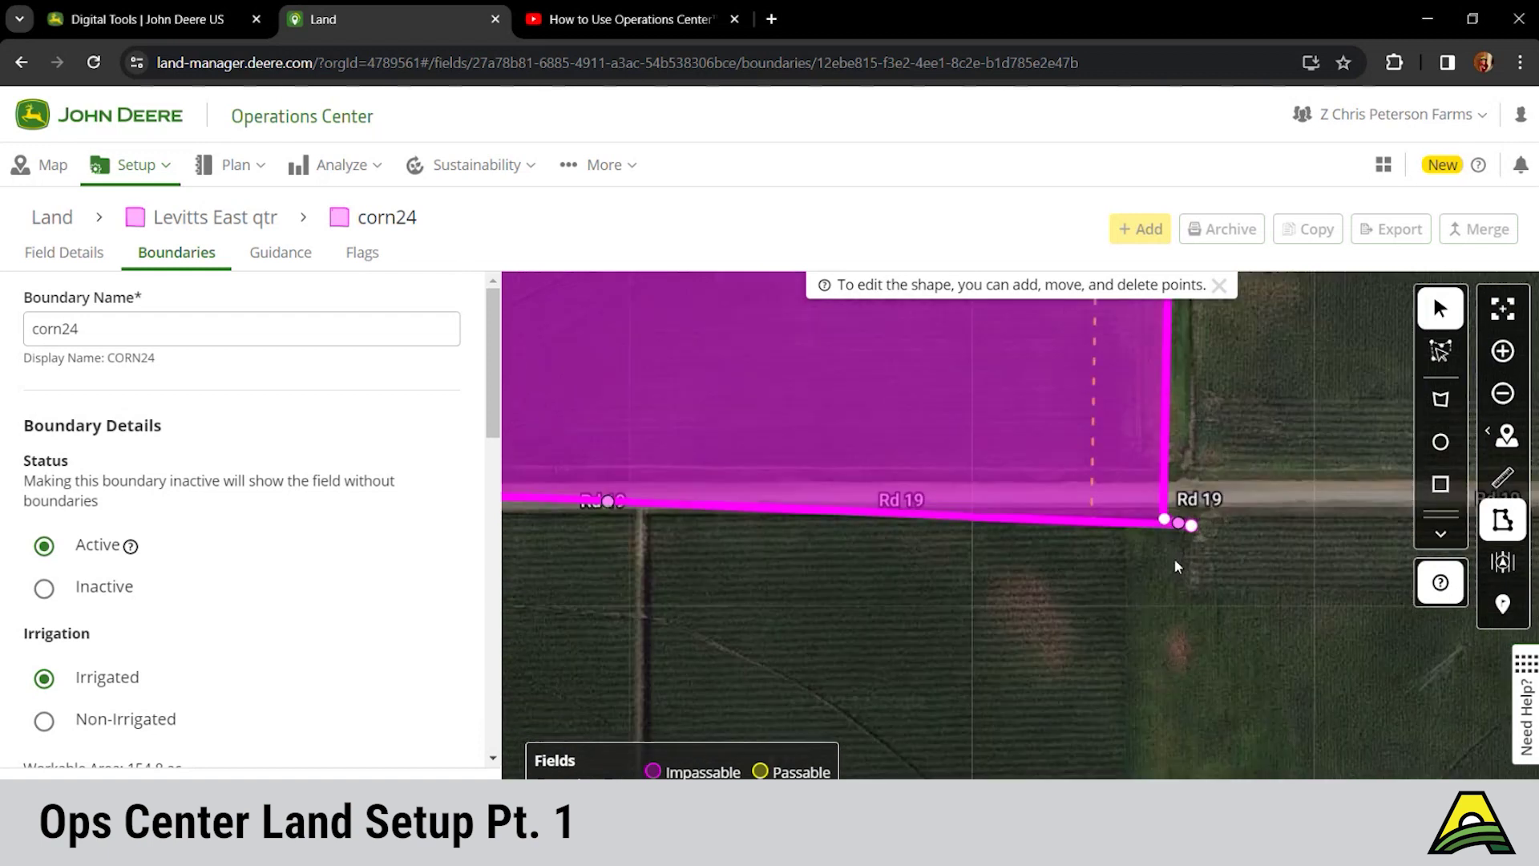
pyautogui.scroll(2, 1183, 518)
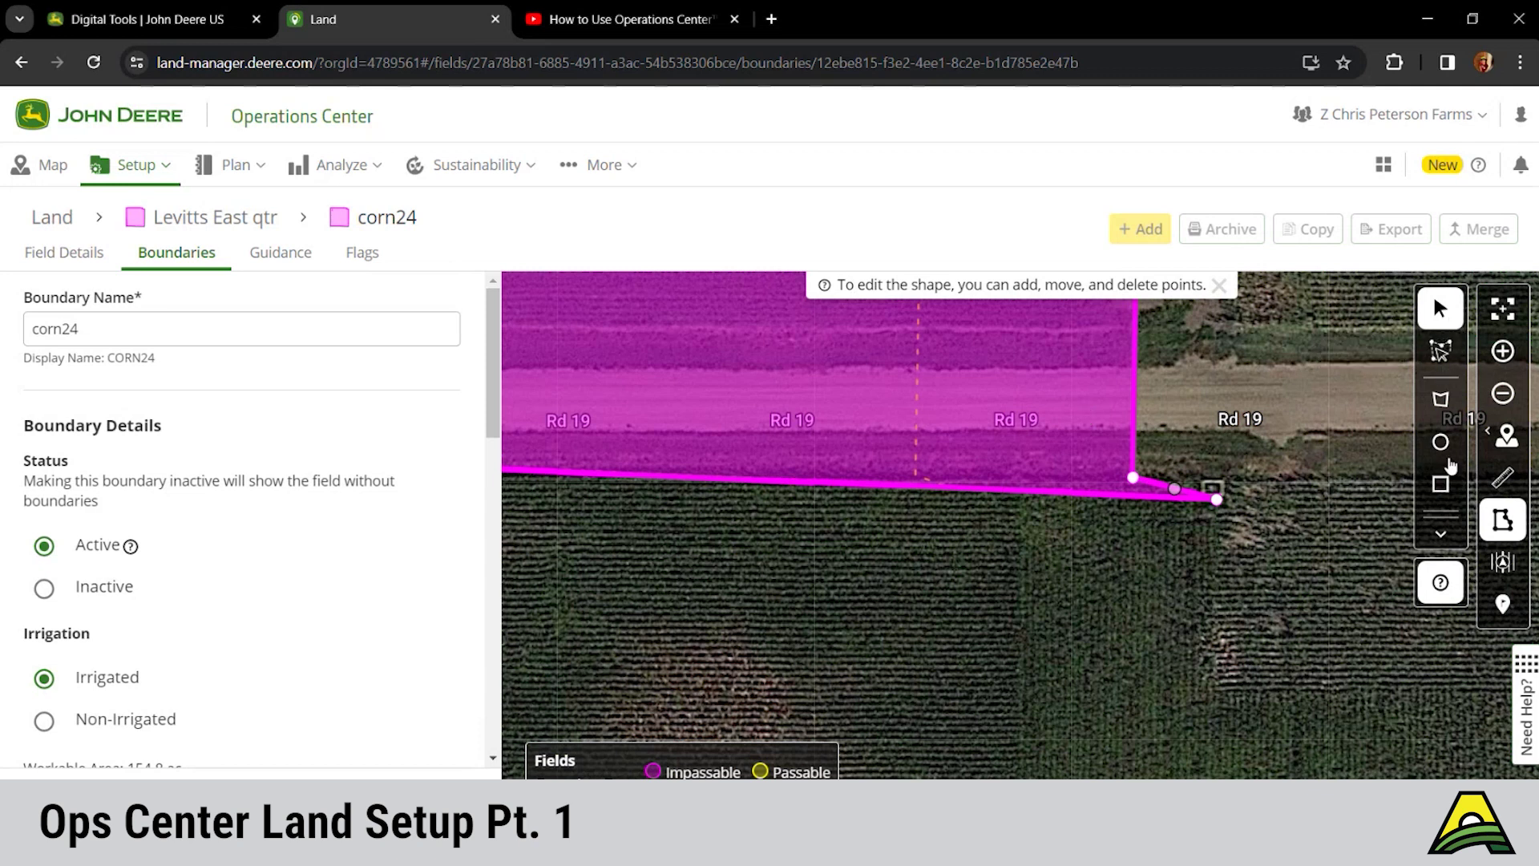
# Lasso-select the two stray southeast corner points by Rd 19 and delete them.
pyautogui.click(1440, 361)
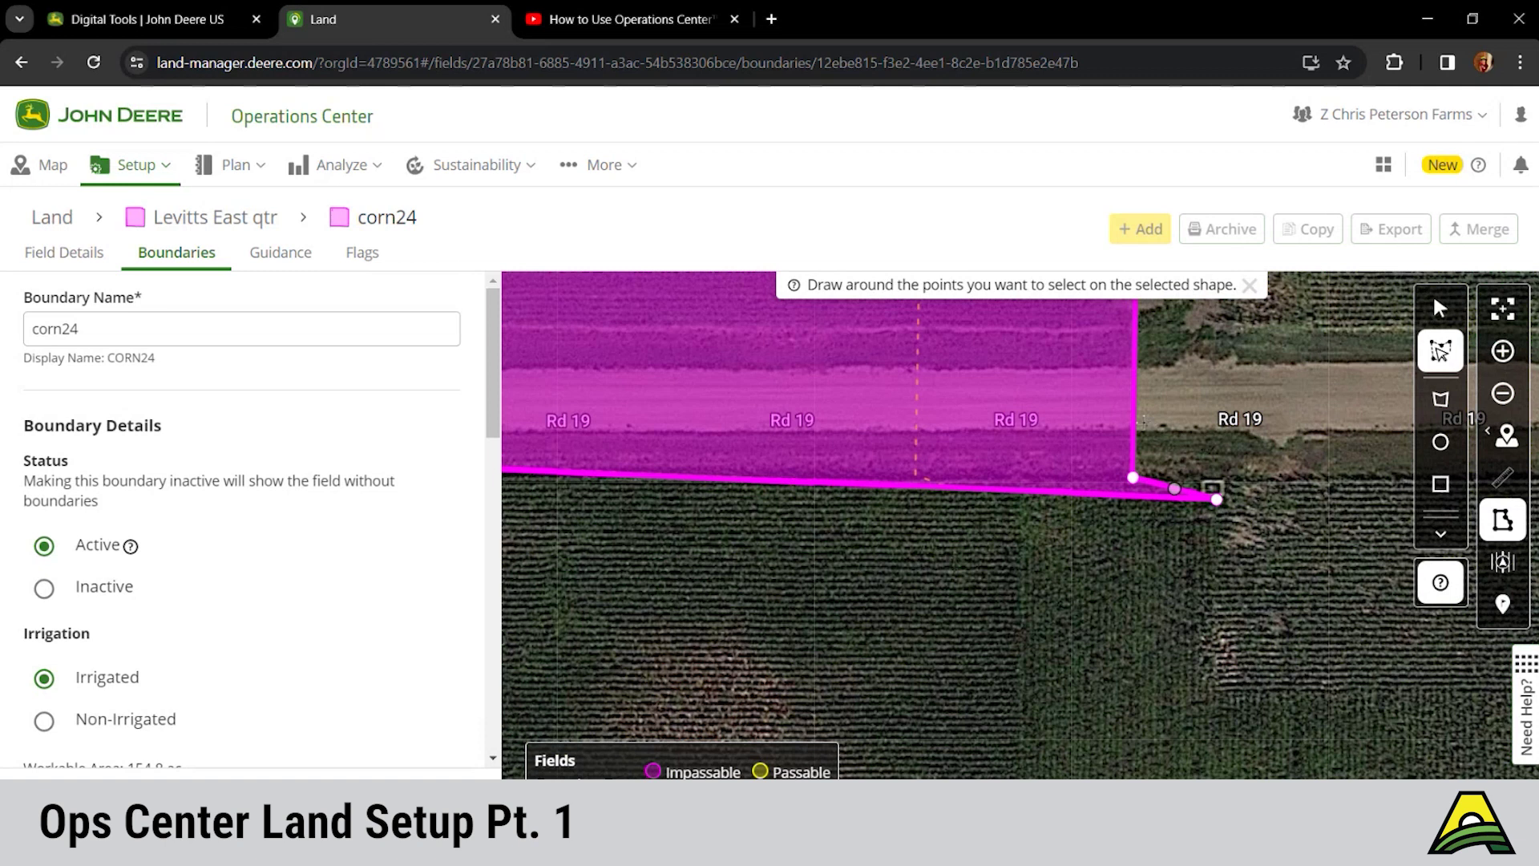
pyautogui.click(1142, 421)
pyautogui.click(1335, 462)
pyautogui.click(1281, 580)
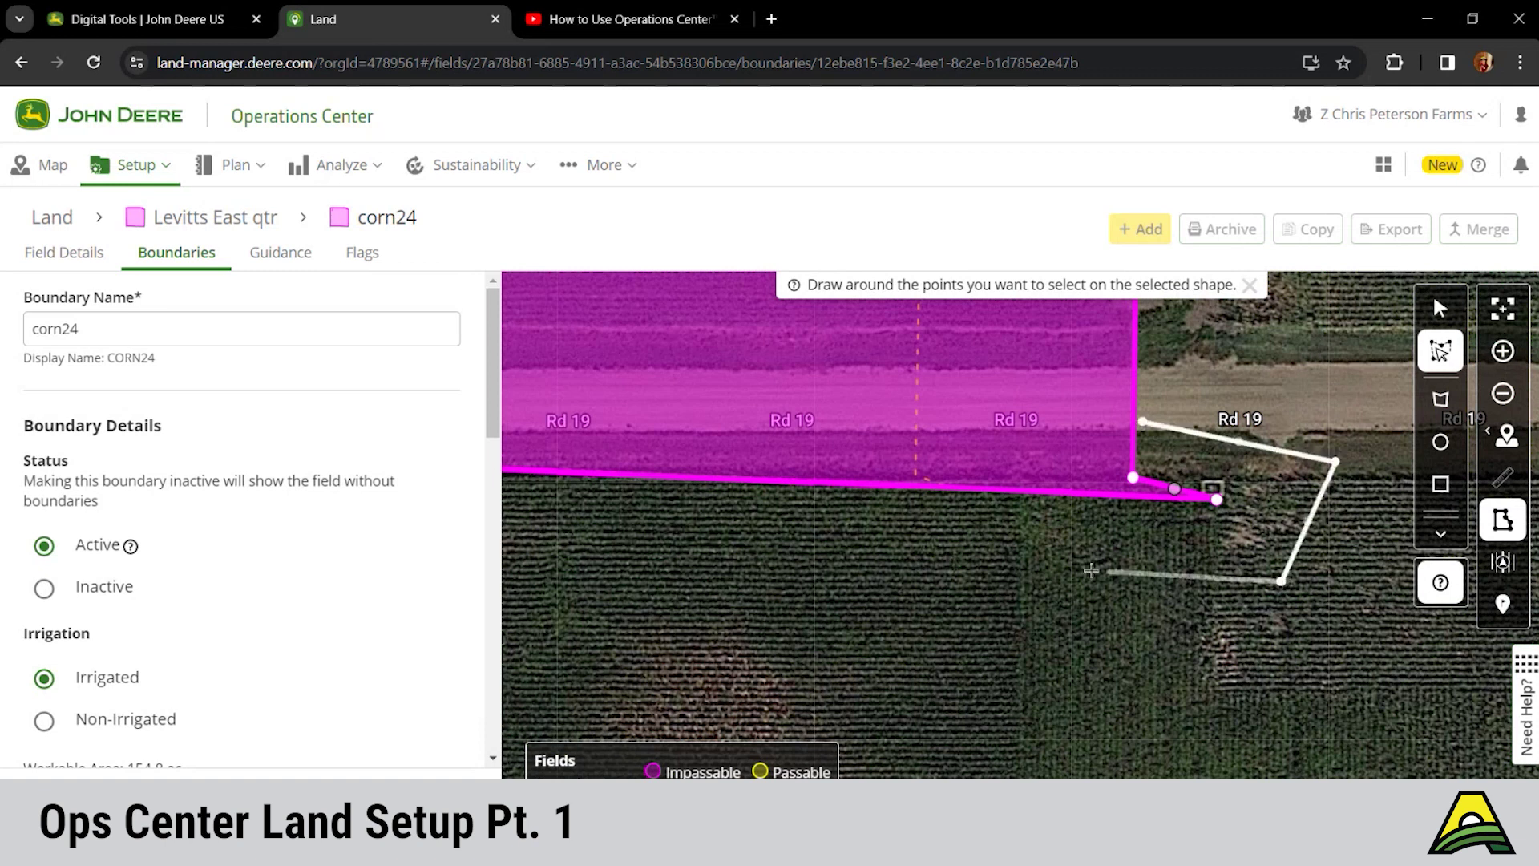
pyautogui.click(1078, 562)
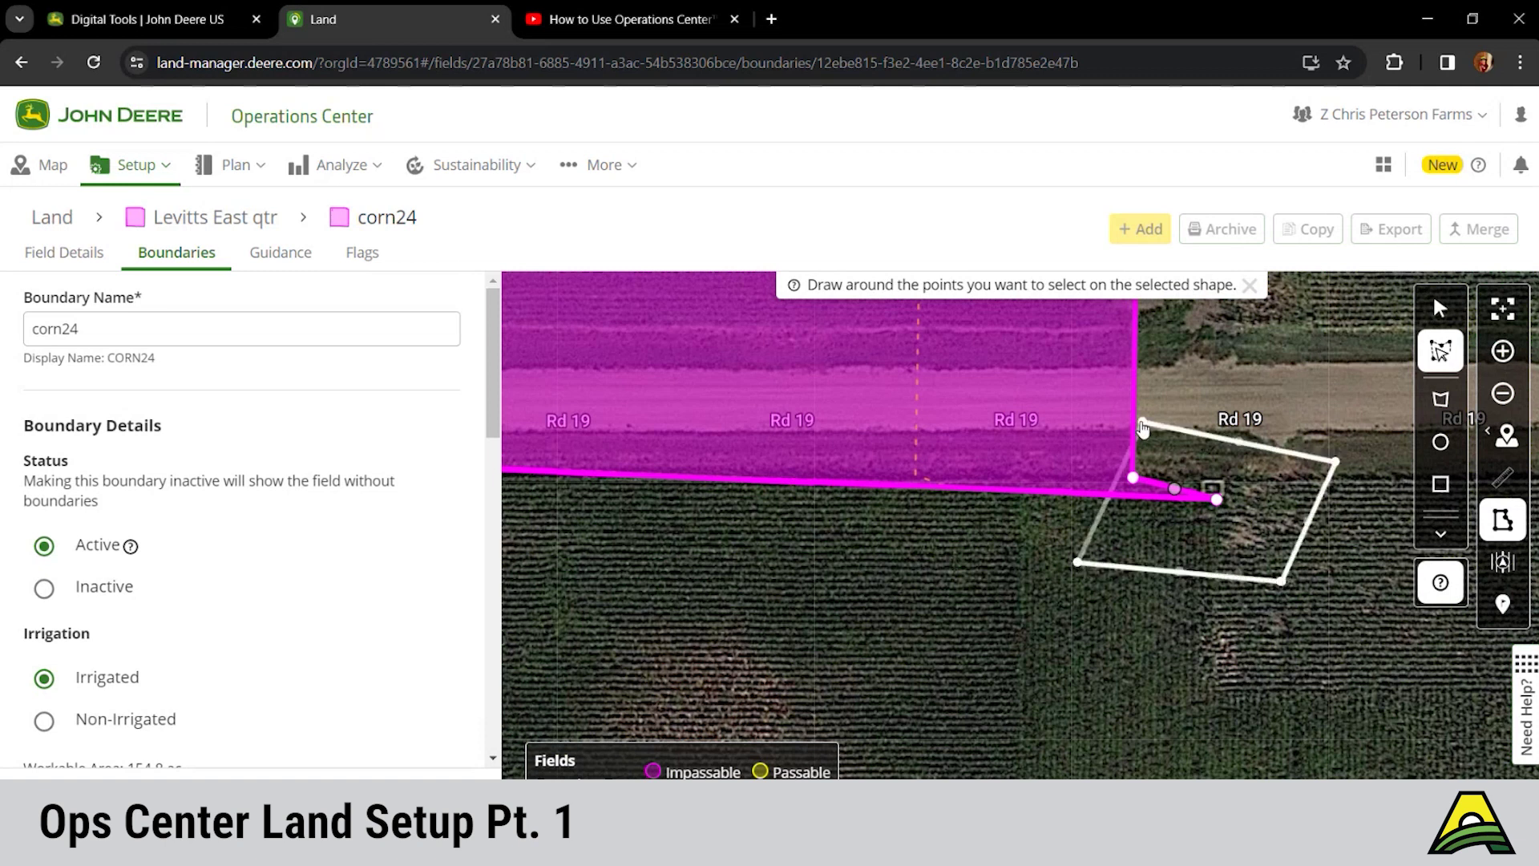
pyautogui.click(1142, 423)
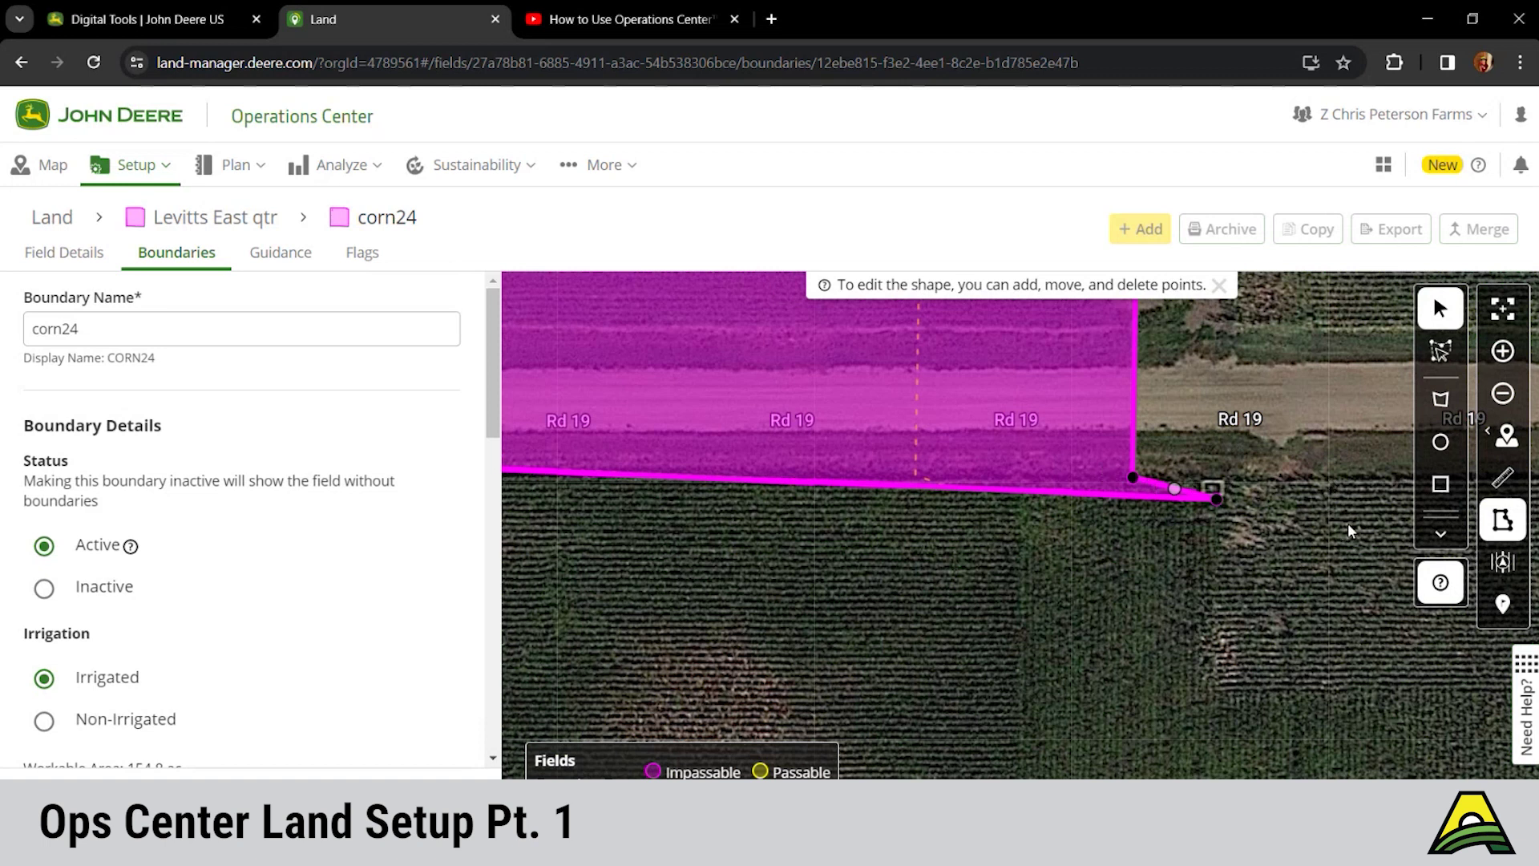
pyautogui.click(1438, 534)
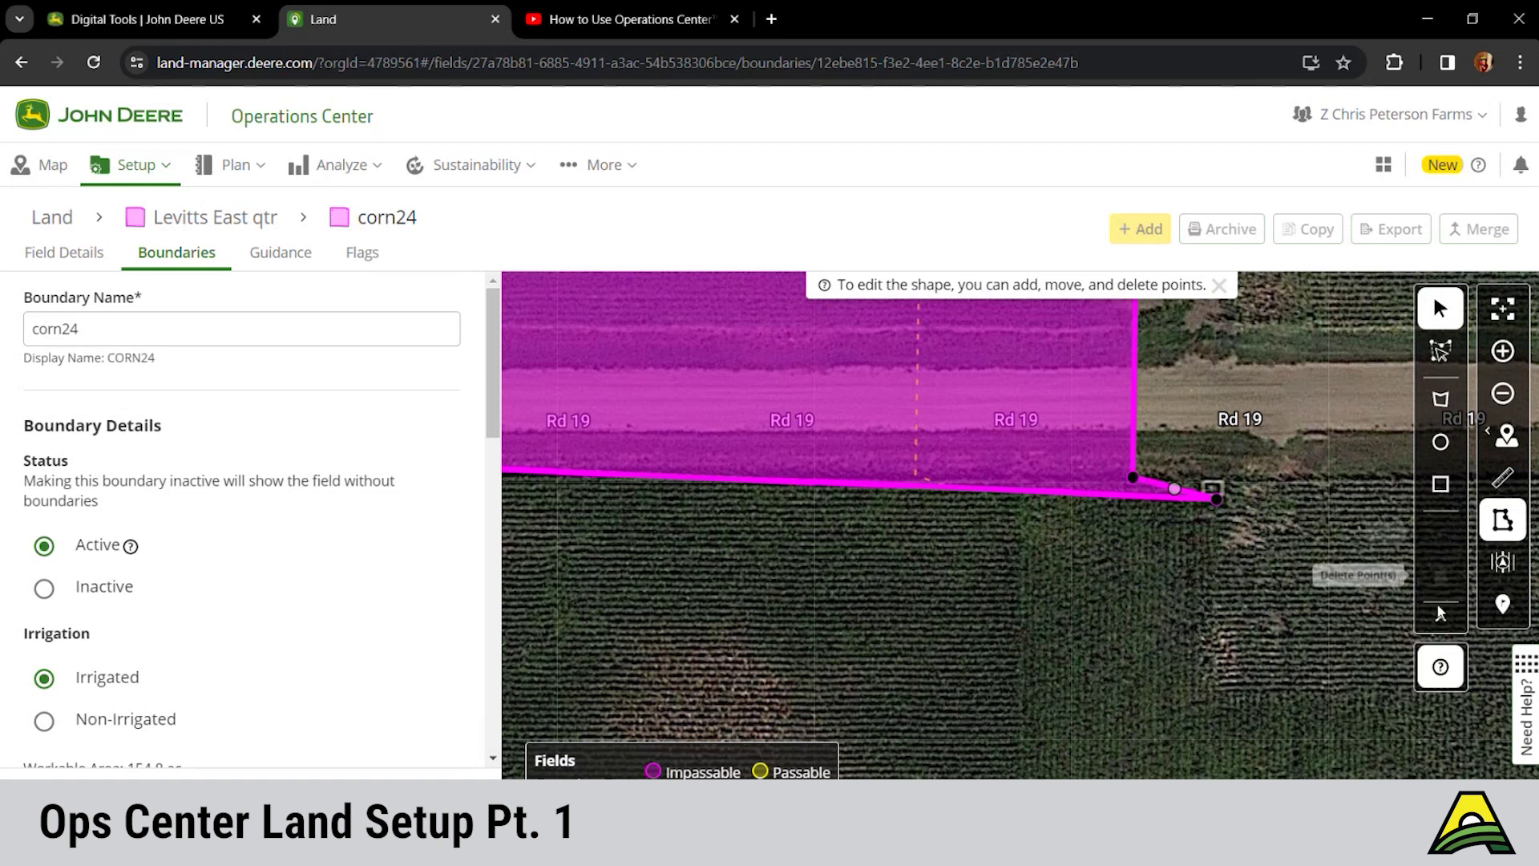
pyautogui.click(1440, 577)
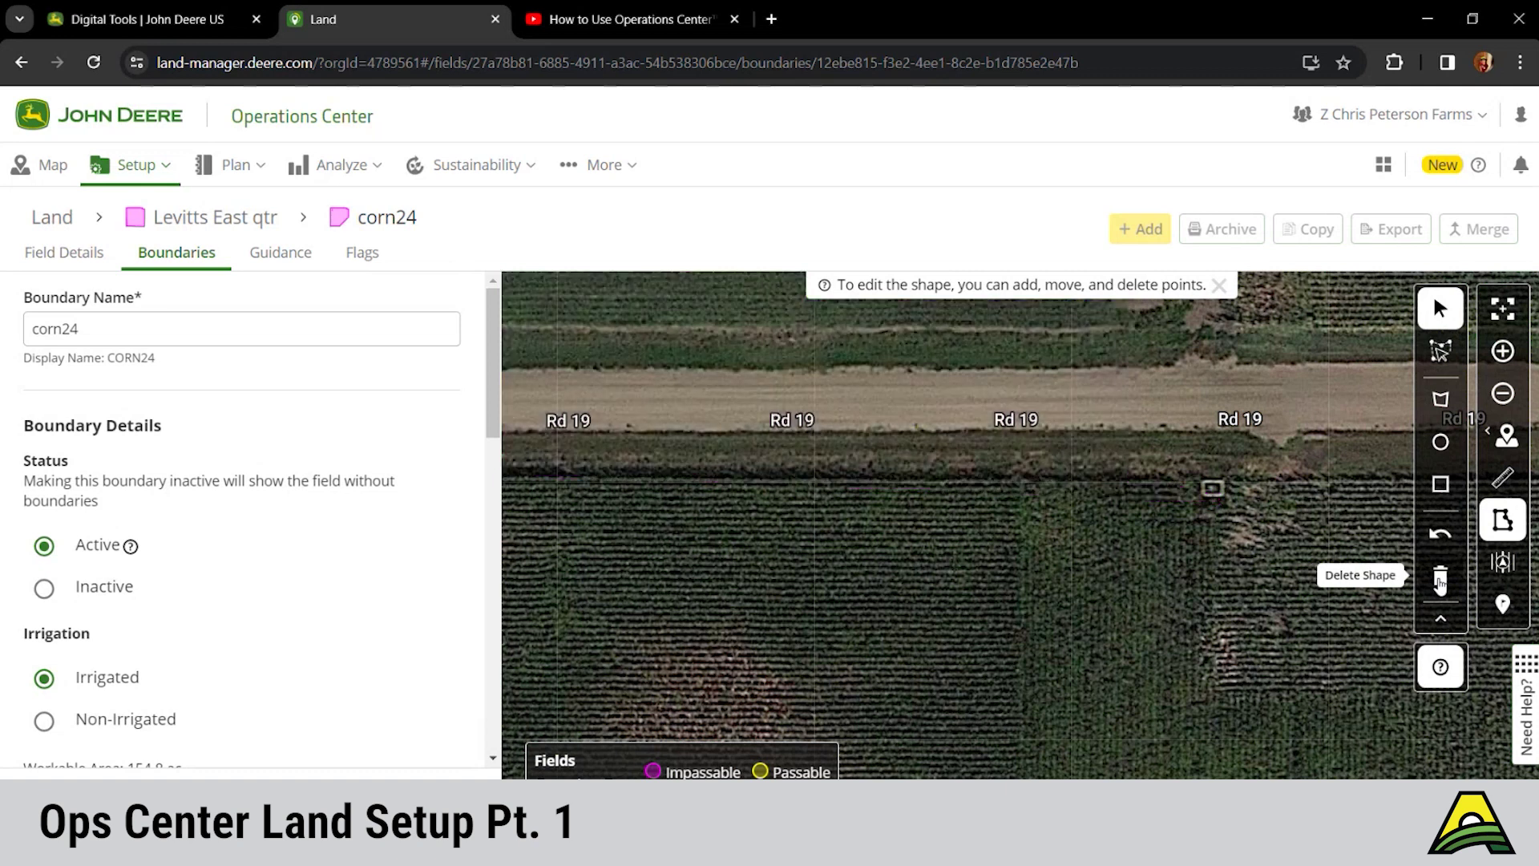
# Add a point on the diagonal southeast edge and drag it to the square corner at Rd 19.
pyautogui.moveTo(1080, 444); pyautogui.dragTo(1178, 719)
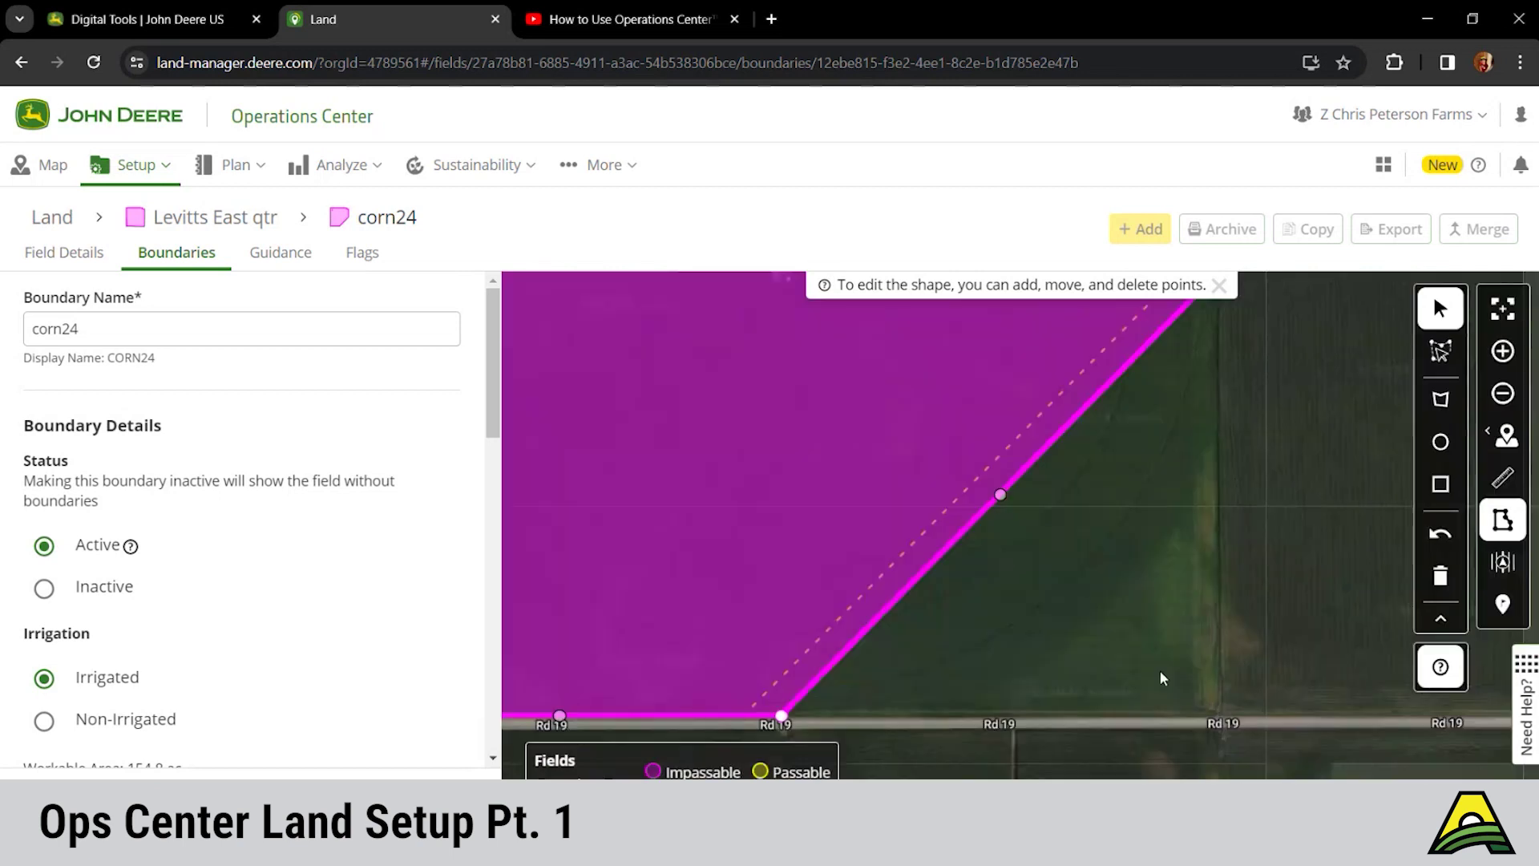
pyautogui.moveTo(1073, 669); pyautogui.dragTo(1140, 681)
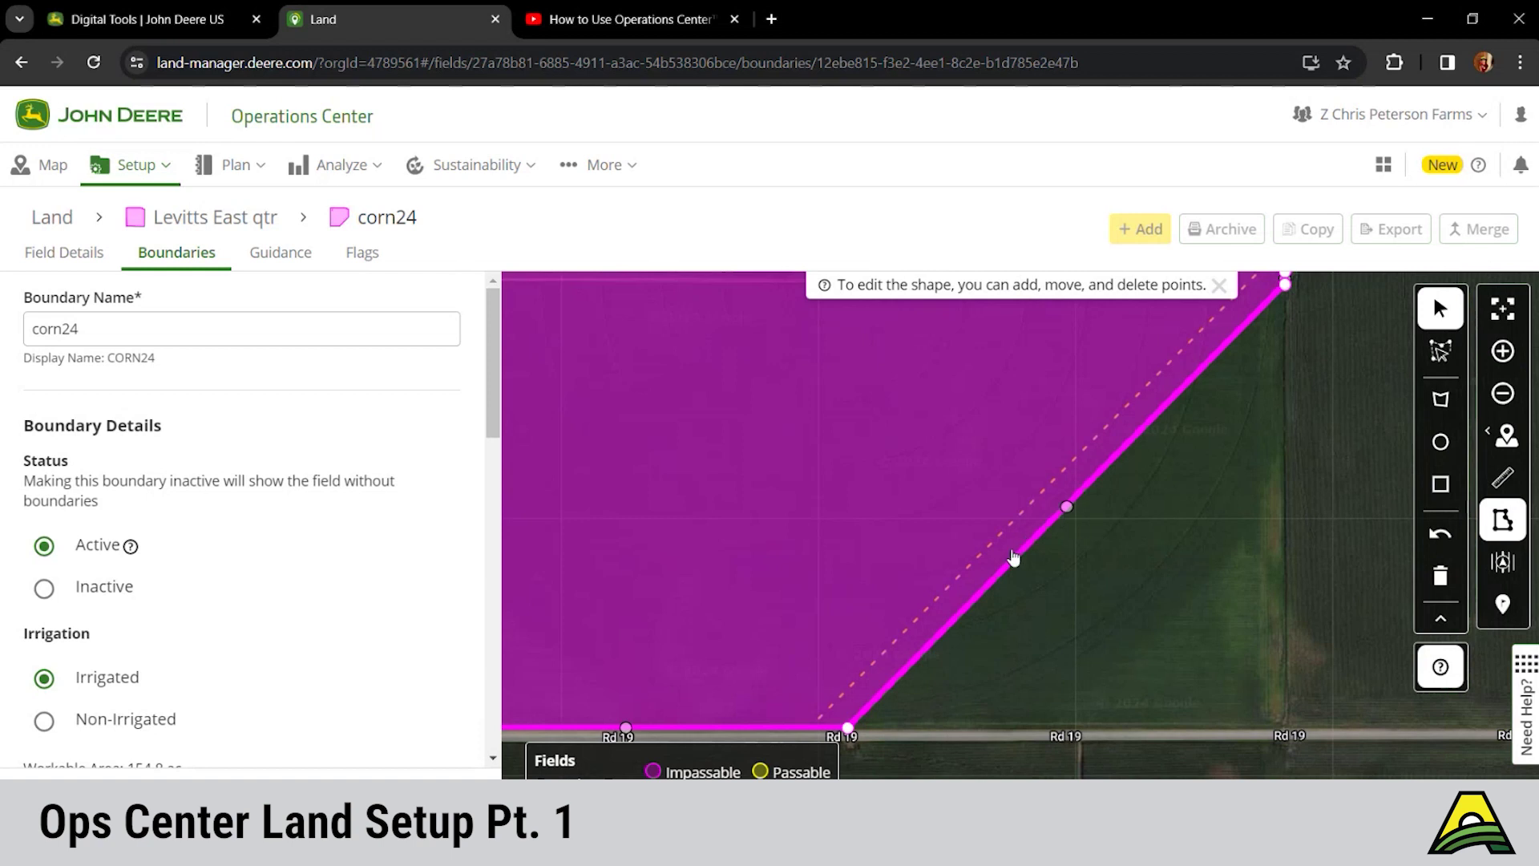
pyautogui.click(1067, 508)
pyautogui.moveTo(1067, 506); pyautogui.dragTo(1284, 738)
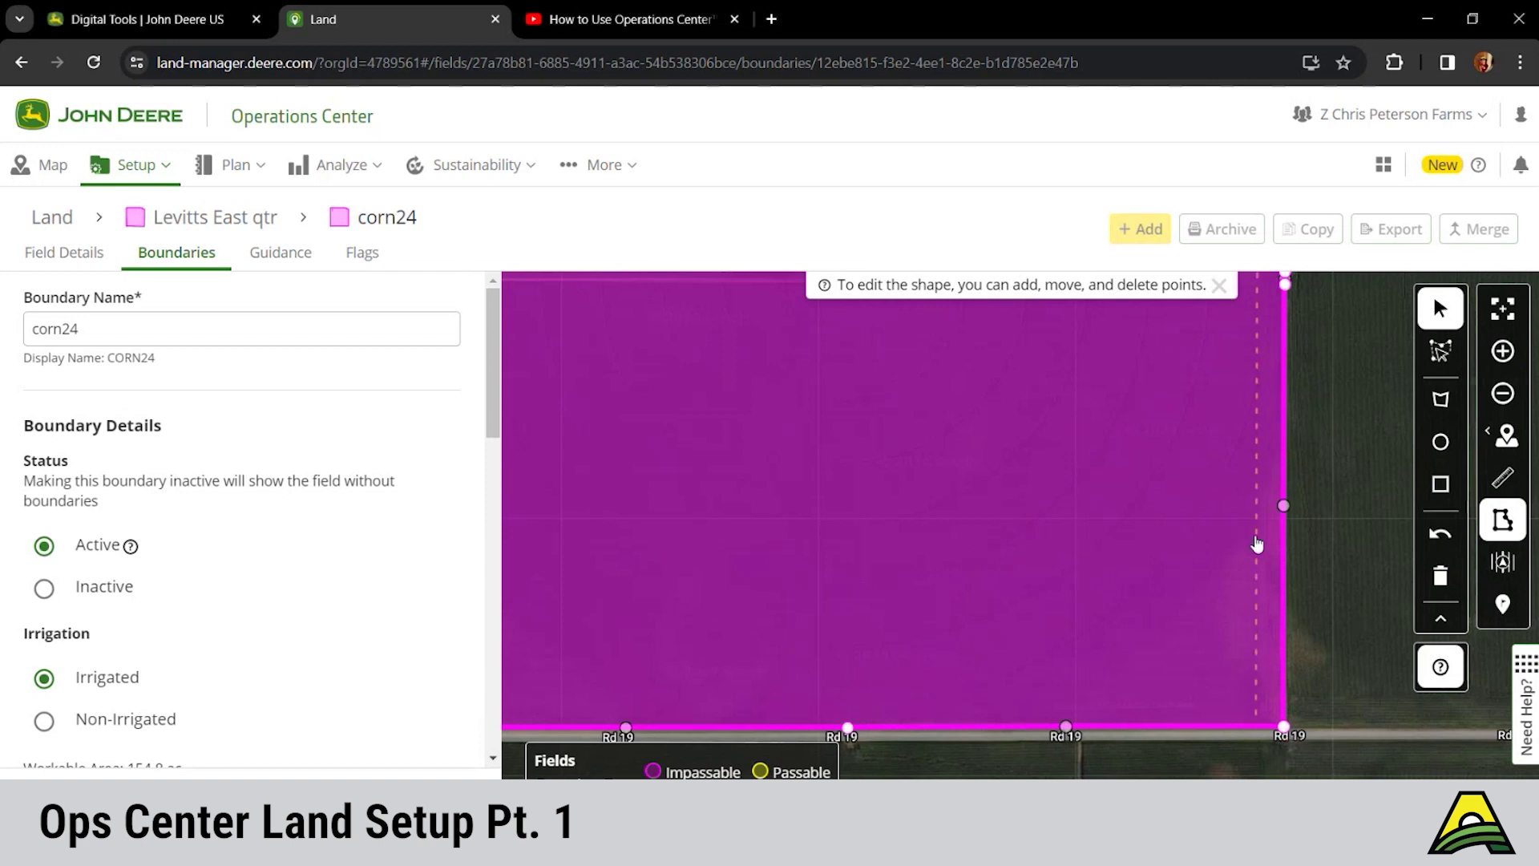
pyautogui.scroll(2, 1151, 457)
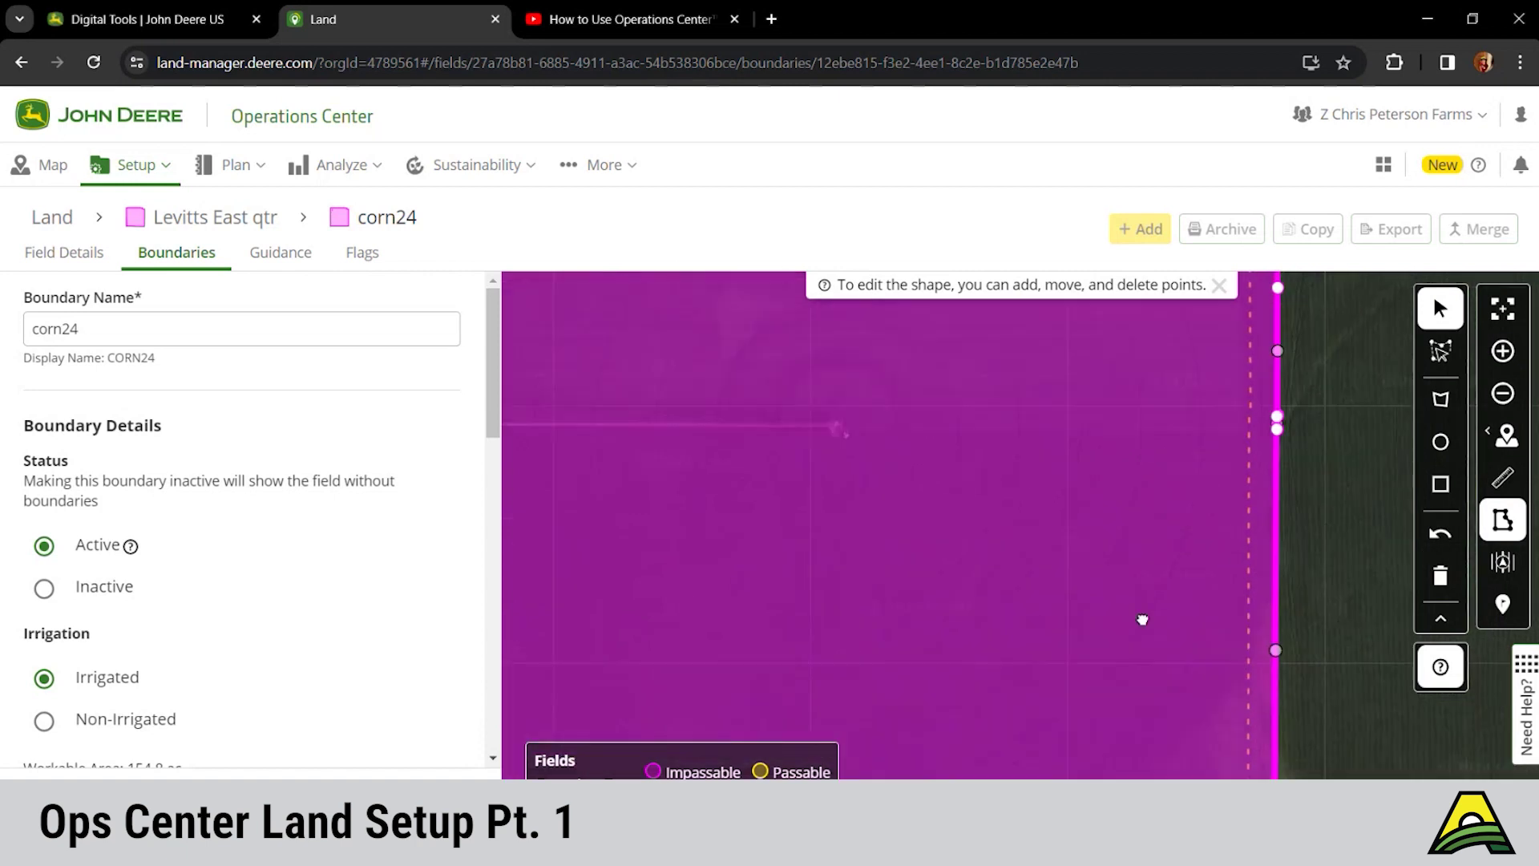
pyautogui.scroll(-4, 1169, 706)
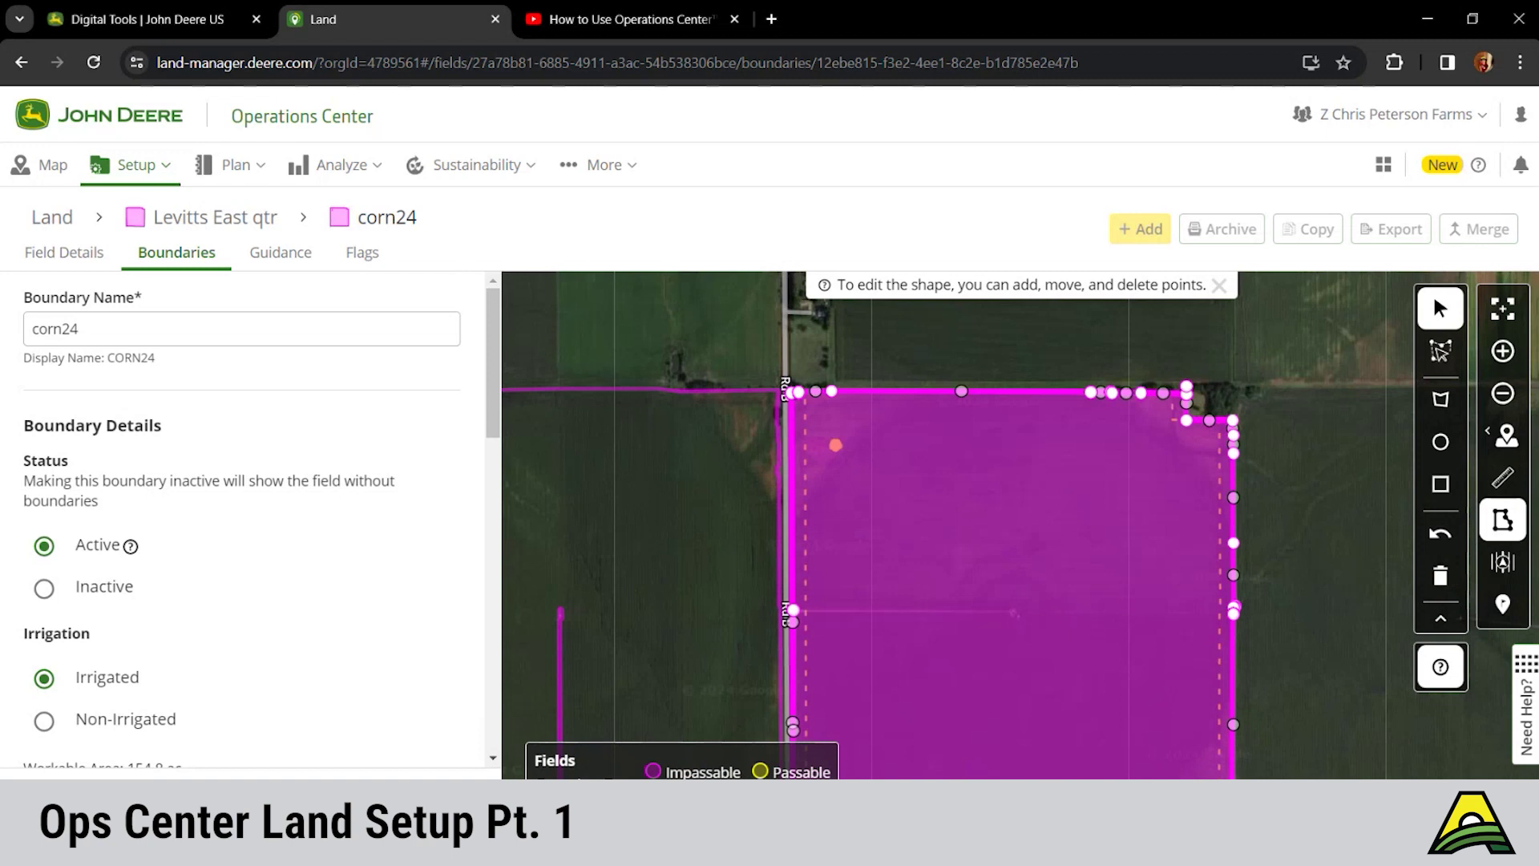
# Save the edited corn24 boundary (154.45 ac workable) and switch to the field's guidance lines.
pyautogui.click(1435, 298)
pyautogui.scroll(-4, 449, 733)
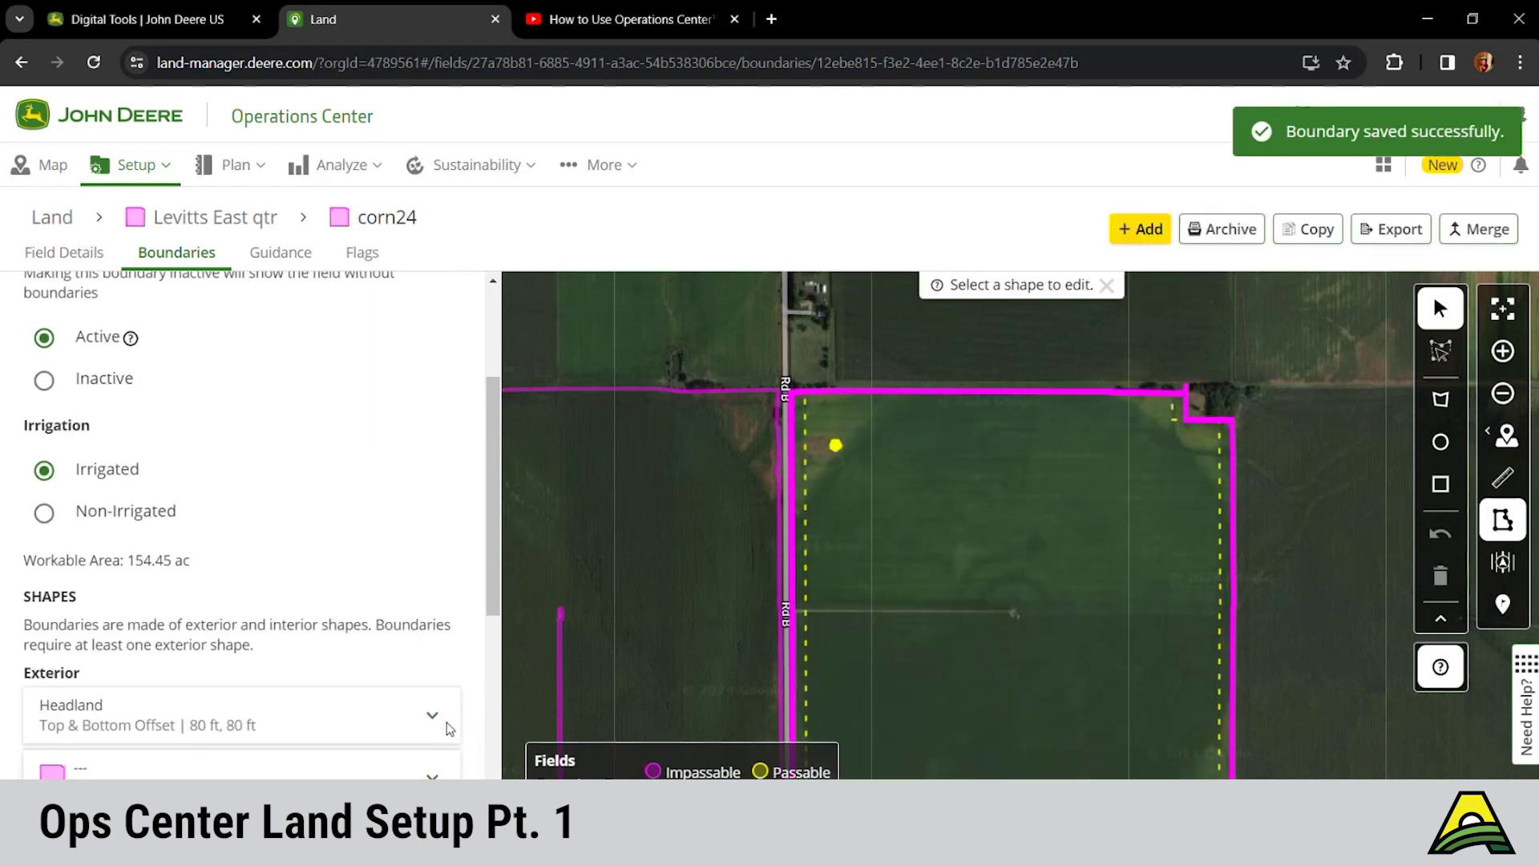
pyautogui.scroll(-5, 448, 729)
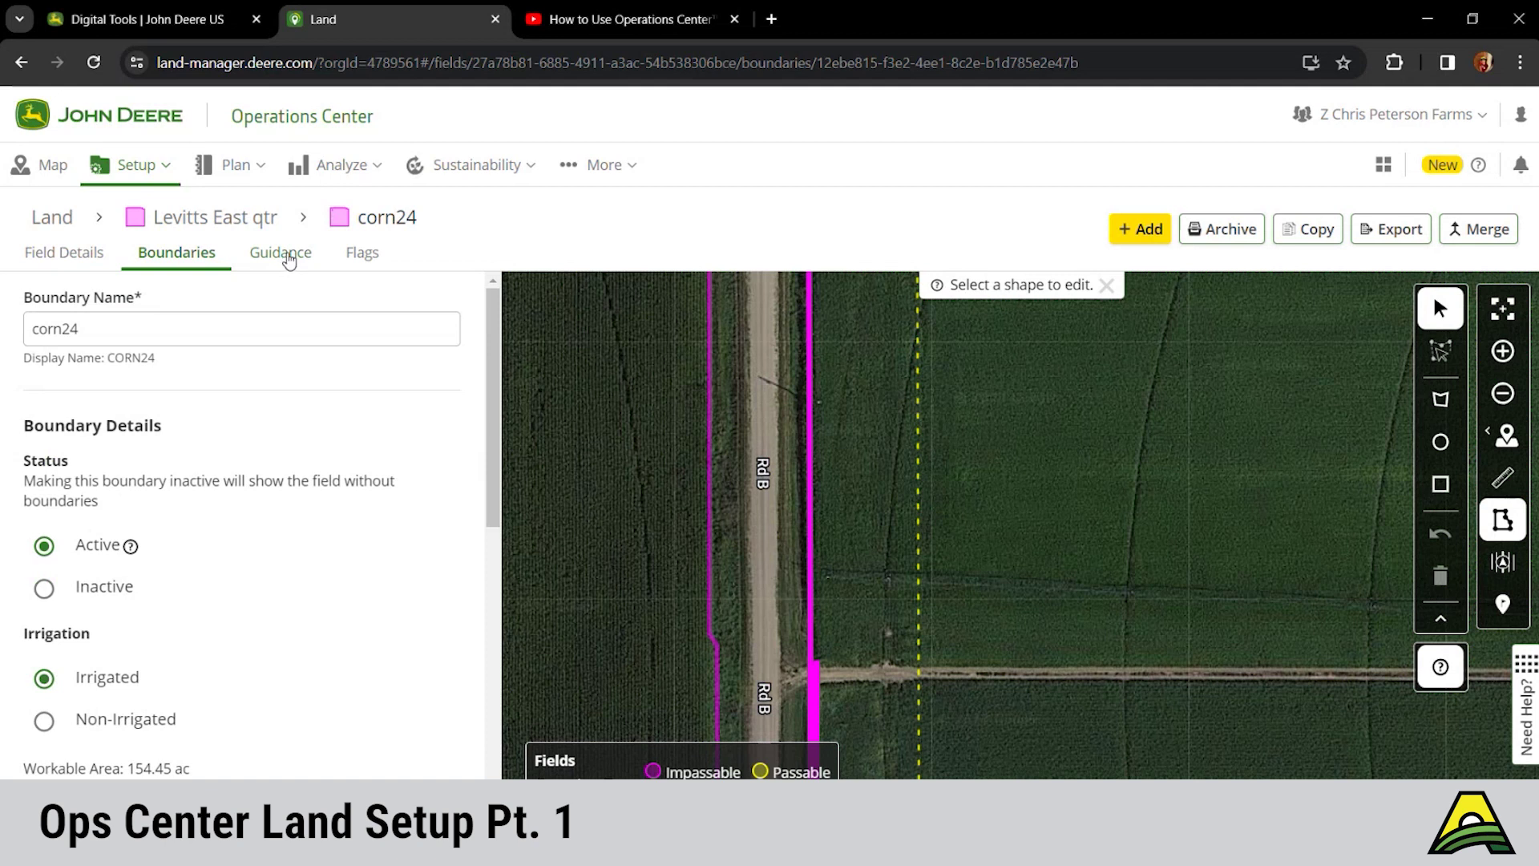
pyautogui.click(289, 255)
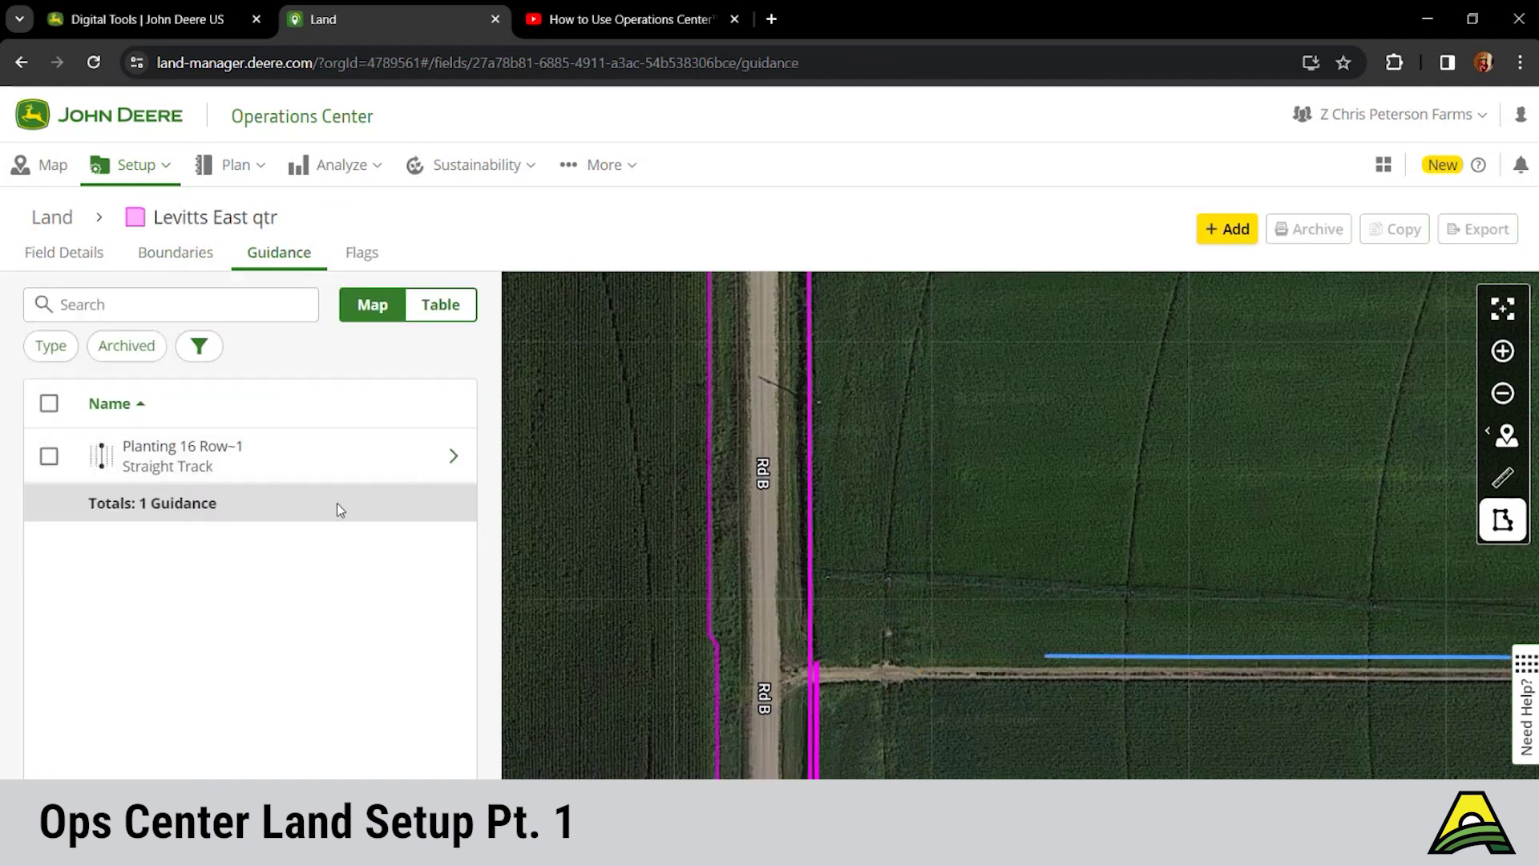
# Pan and zoom the map to inspect the blue Planting 16 Row~1 guidance line.
pyautogui.moveTo(614, 618); pyautogui.dragTo(669, 616)
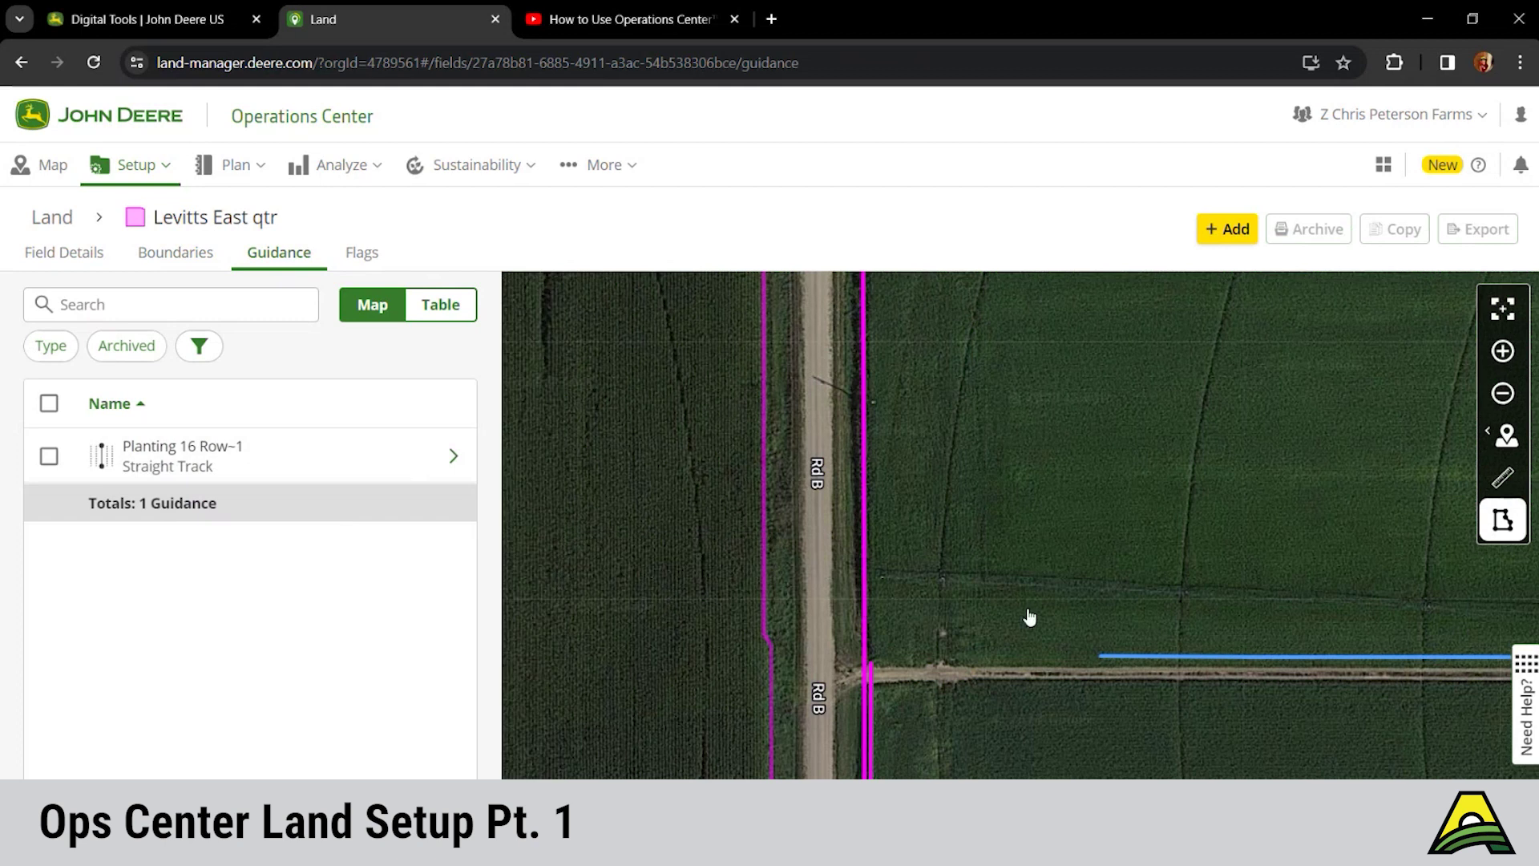
pyautogui.moveTo(1030, 617); pyautogui.dragTo(675, 622)
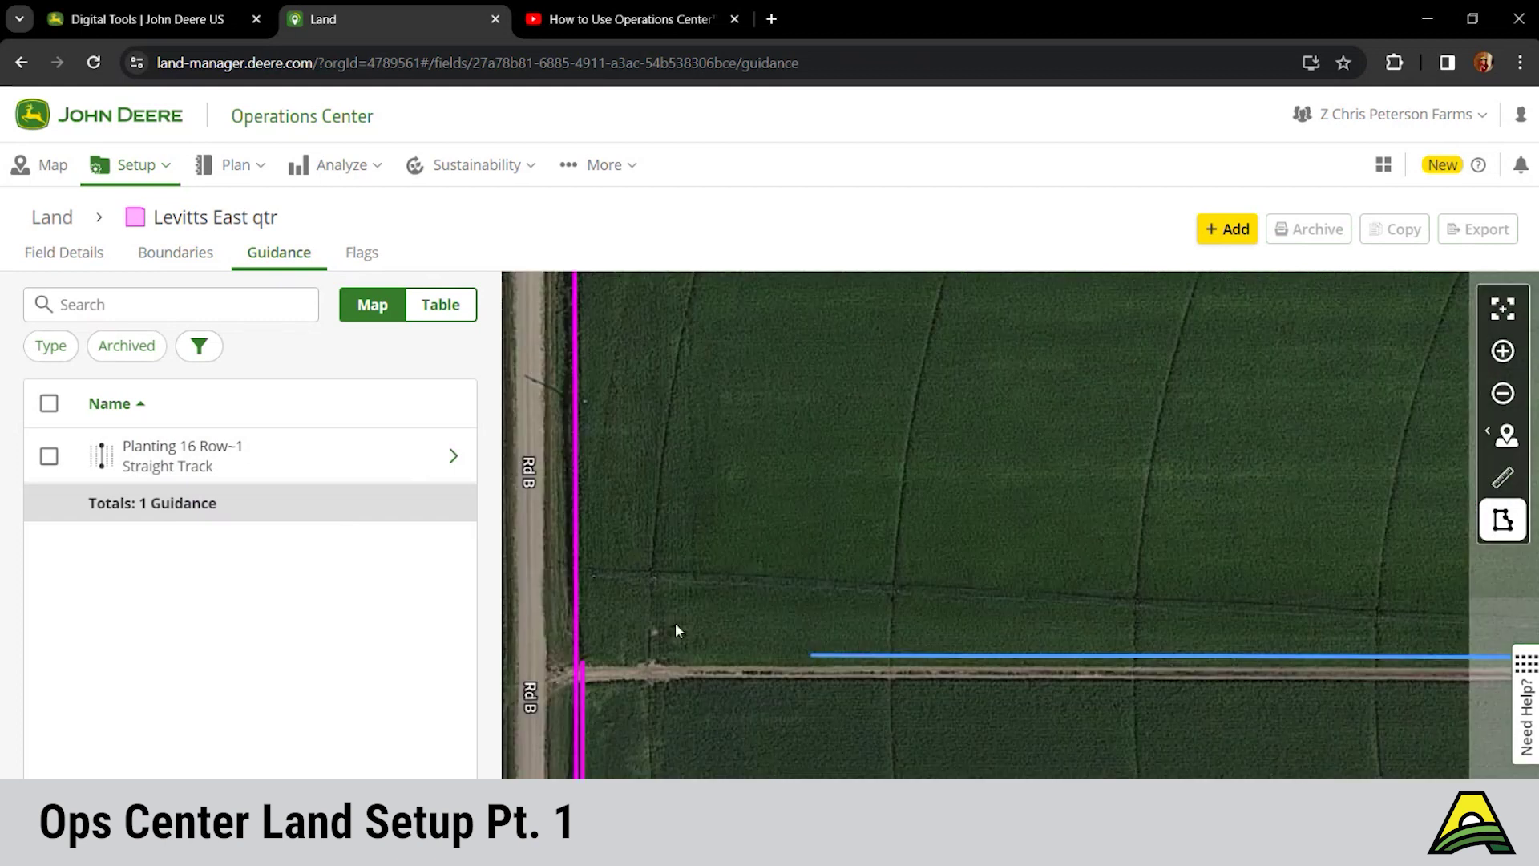
pyautogui.scroll(-1, 1043, 639)
pyautogui.scroll(-1, 1044, 639)
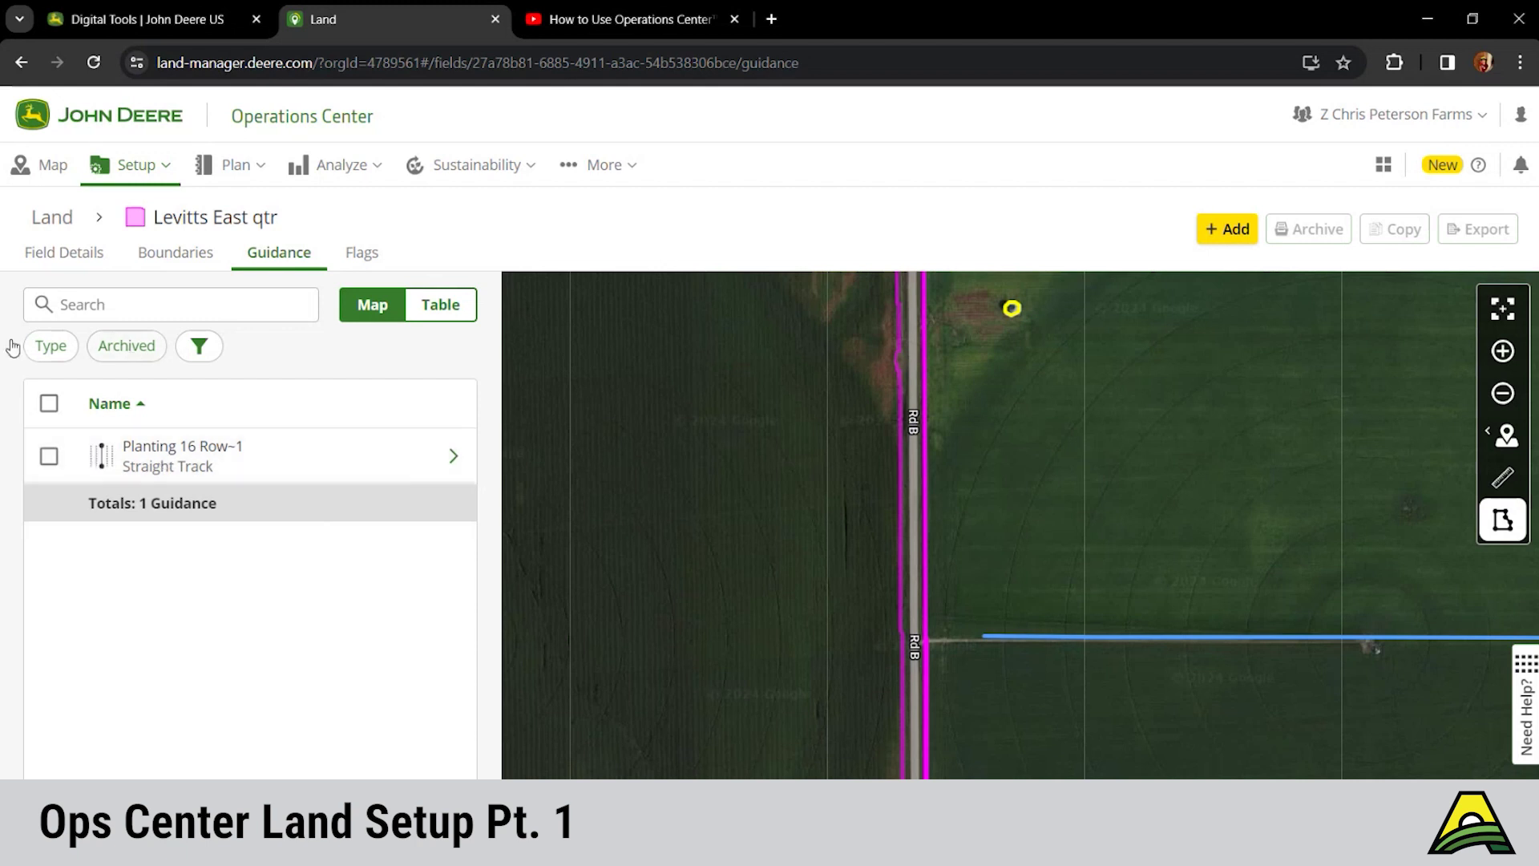
# Apply then clear the Adaptive Curve filter, and select the Planting 16 Row~1 track.
pyautogui.click(55, 353)
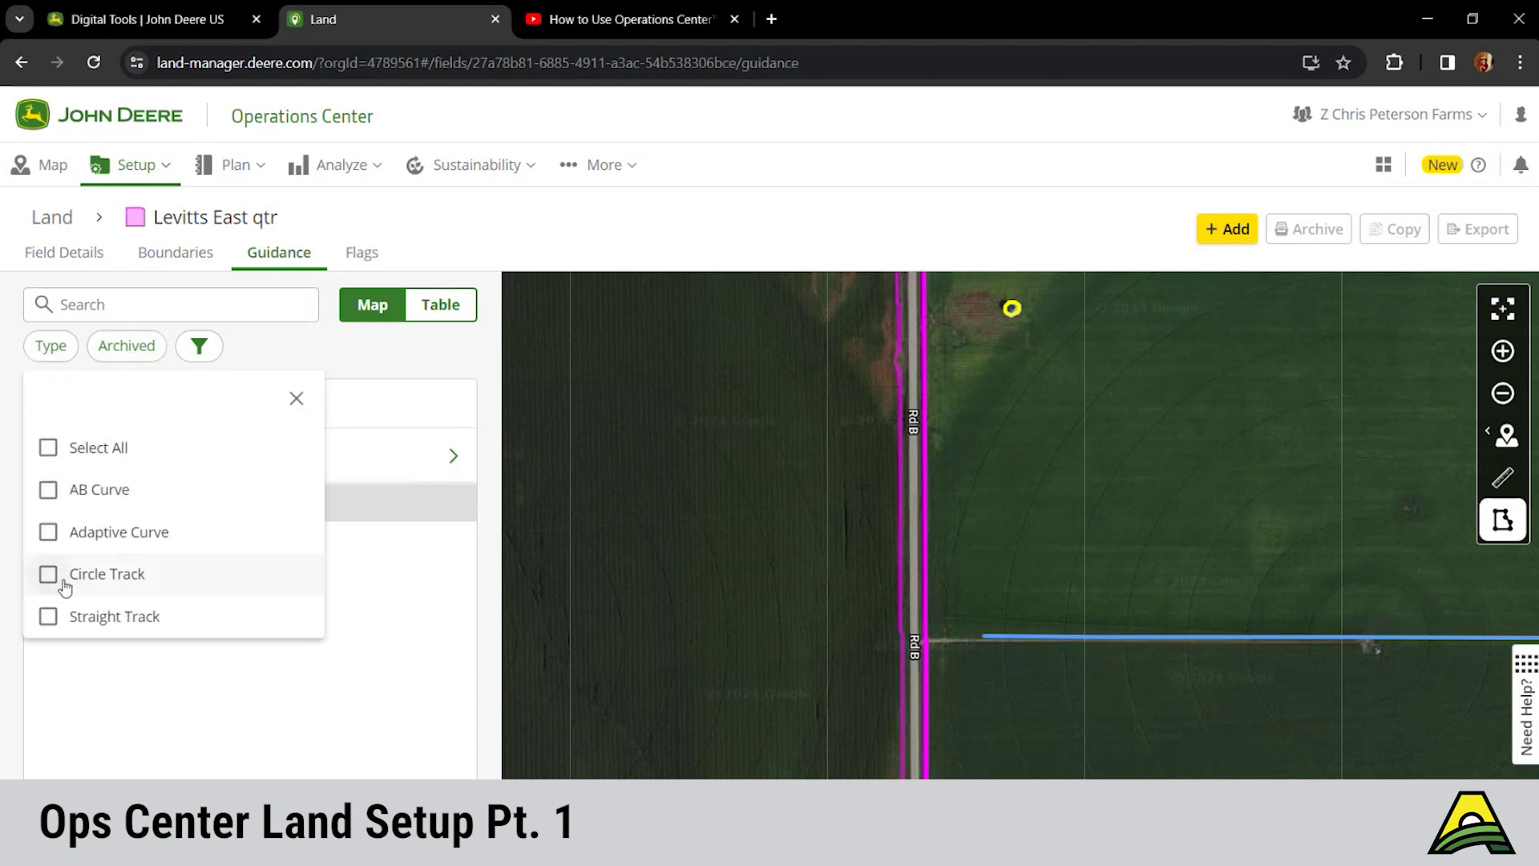
pyautogui.click(48, 532)
pyautogui.click(422, 478)
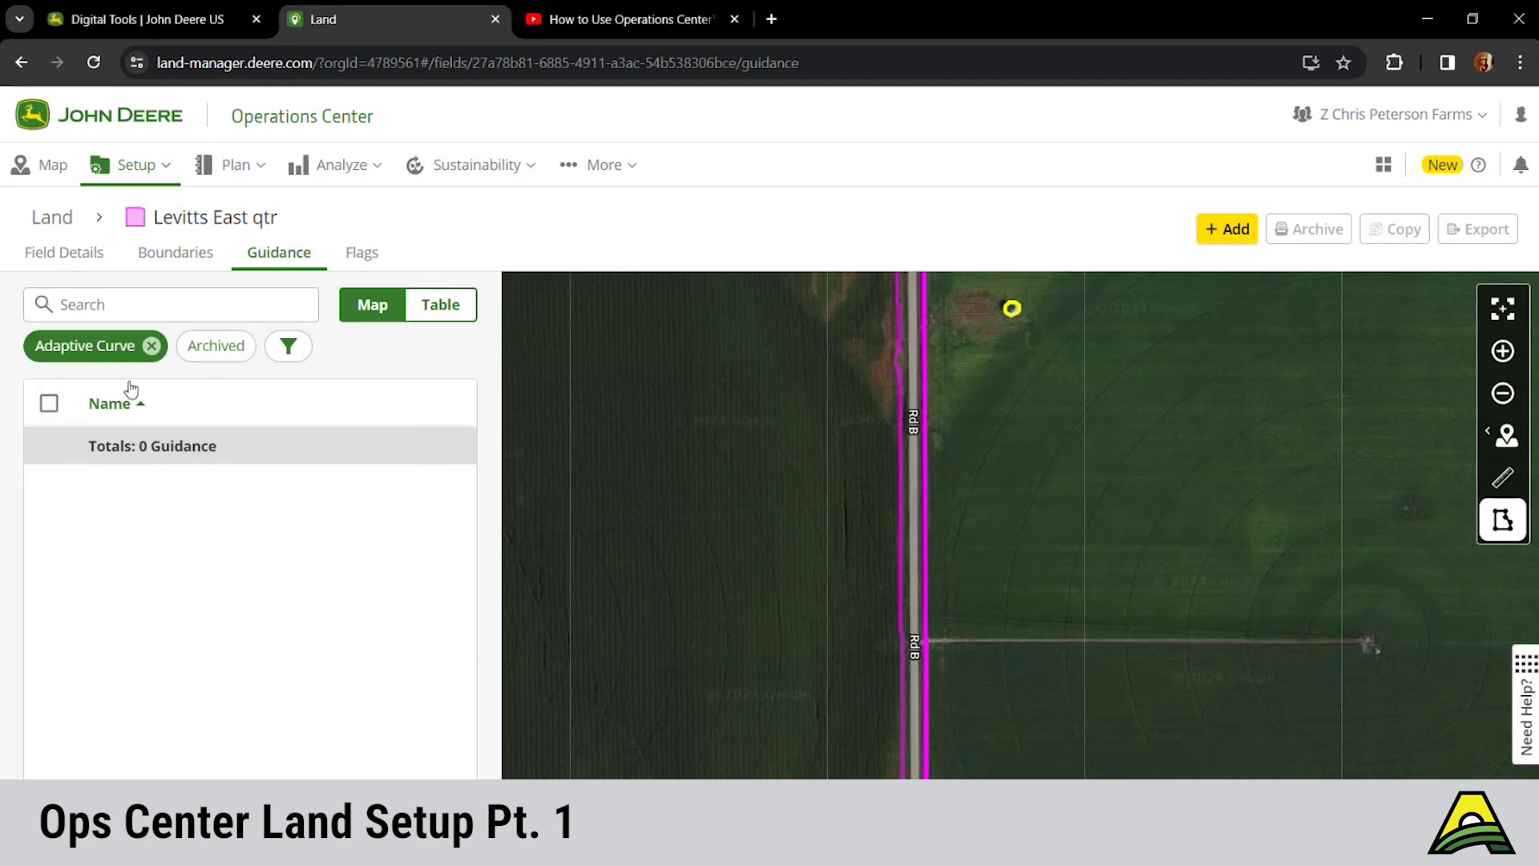
pyautogui.click(151, 345)
pyautogui.click(51, 458)
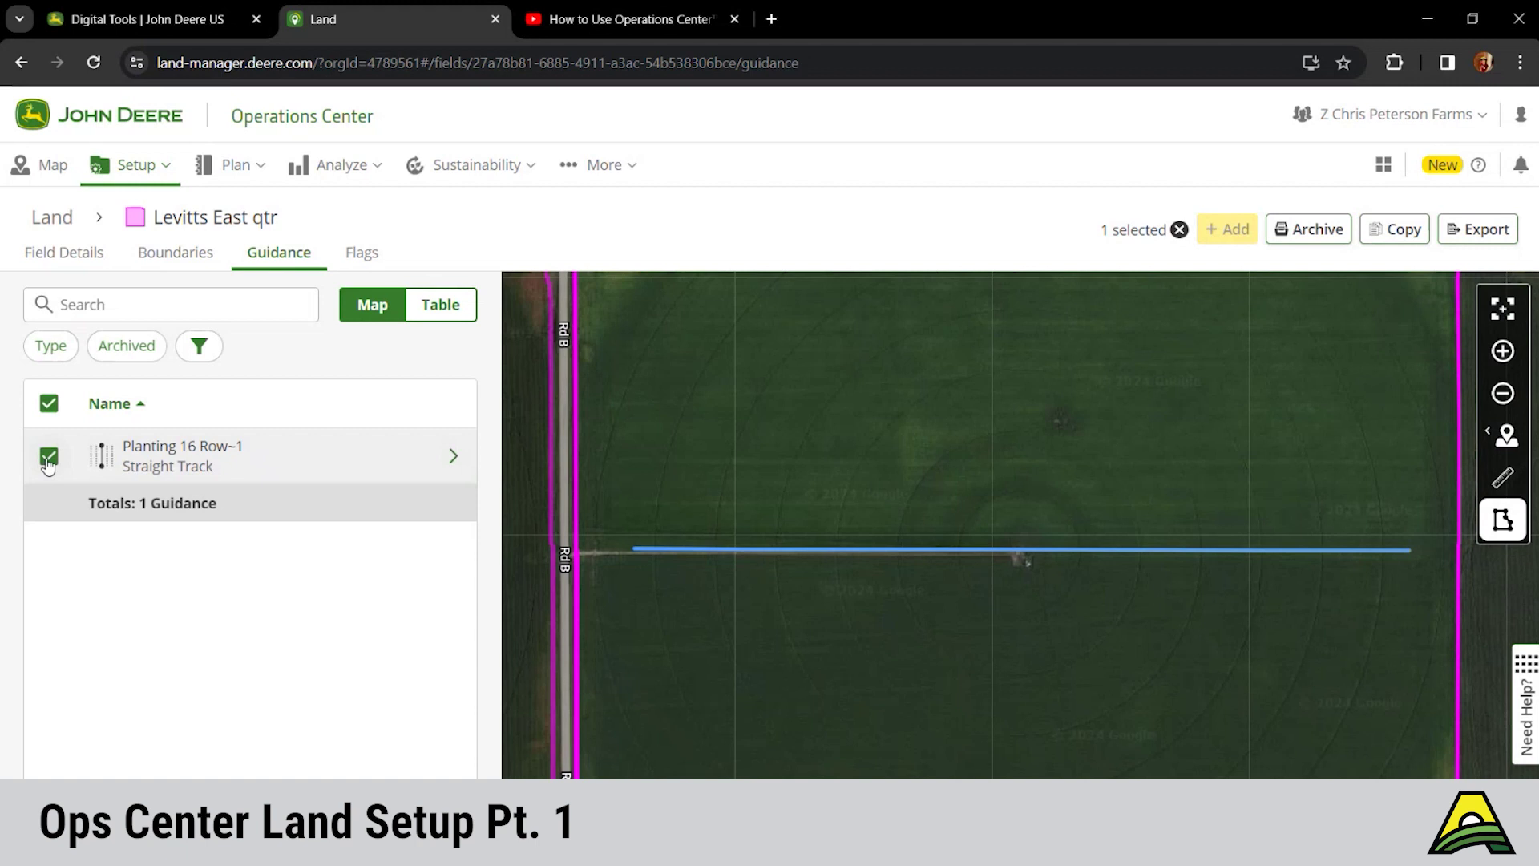
# Archive the Planting 16 Row~1 track and list only archived guidance tracks.
pyautogui.click(1324, 235)
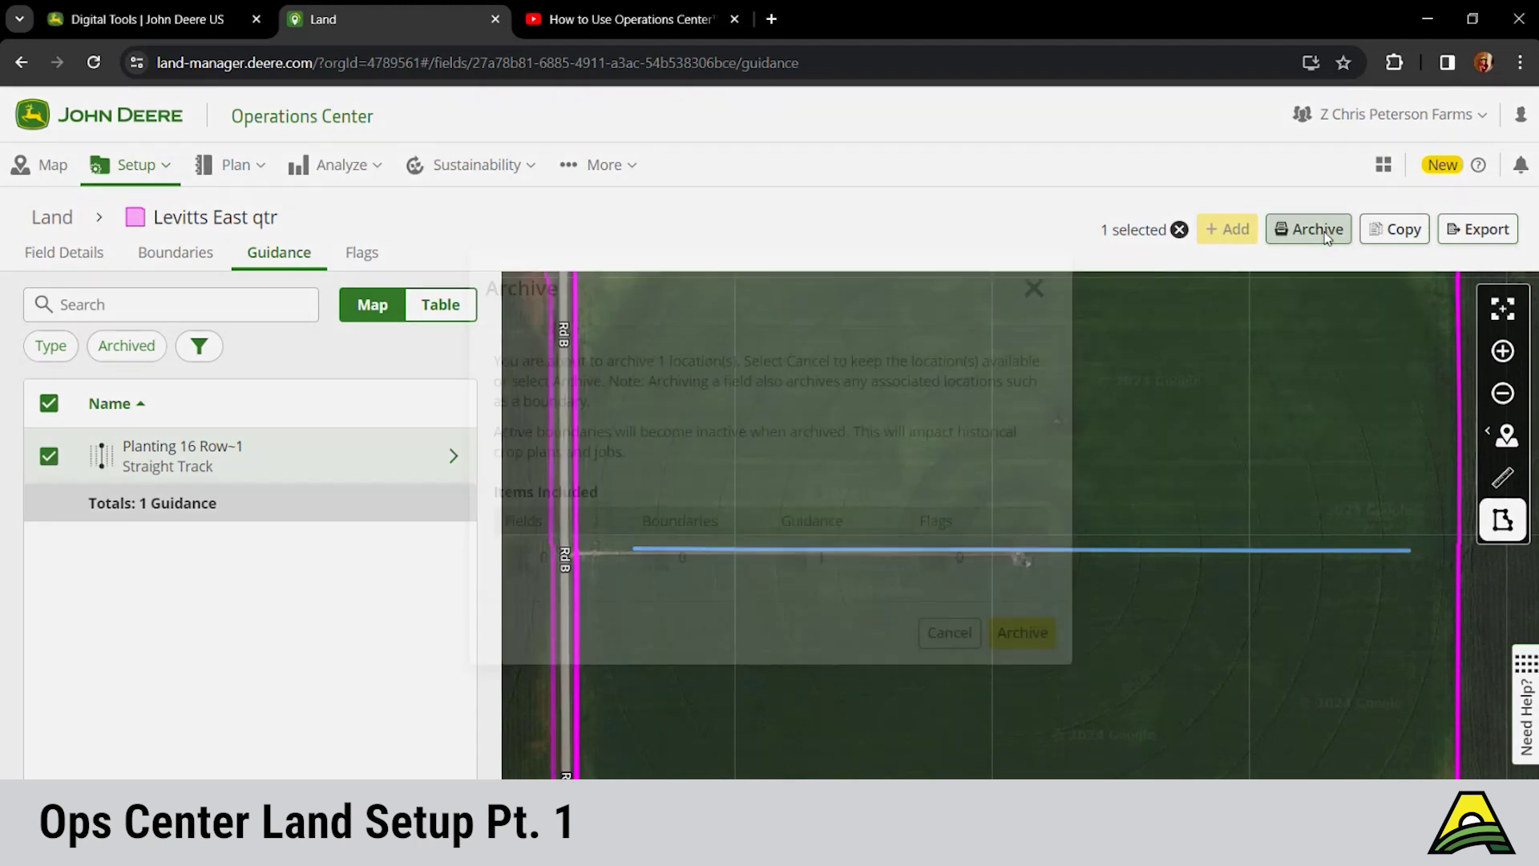
pyautogui.click(1022, 634)
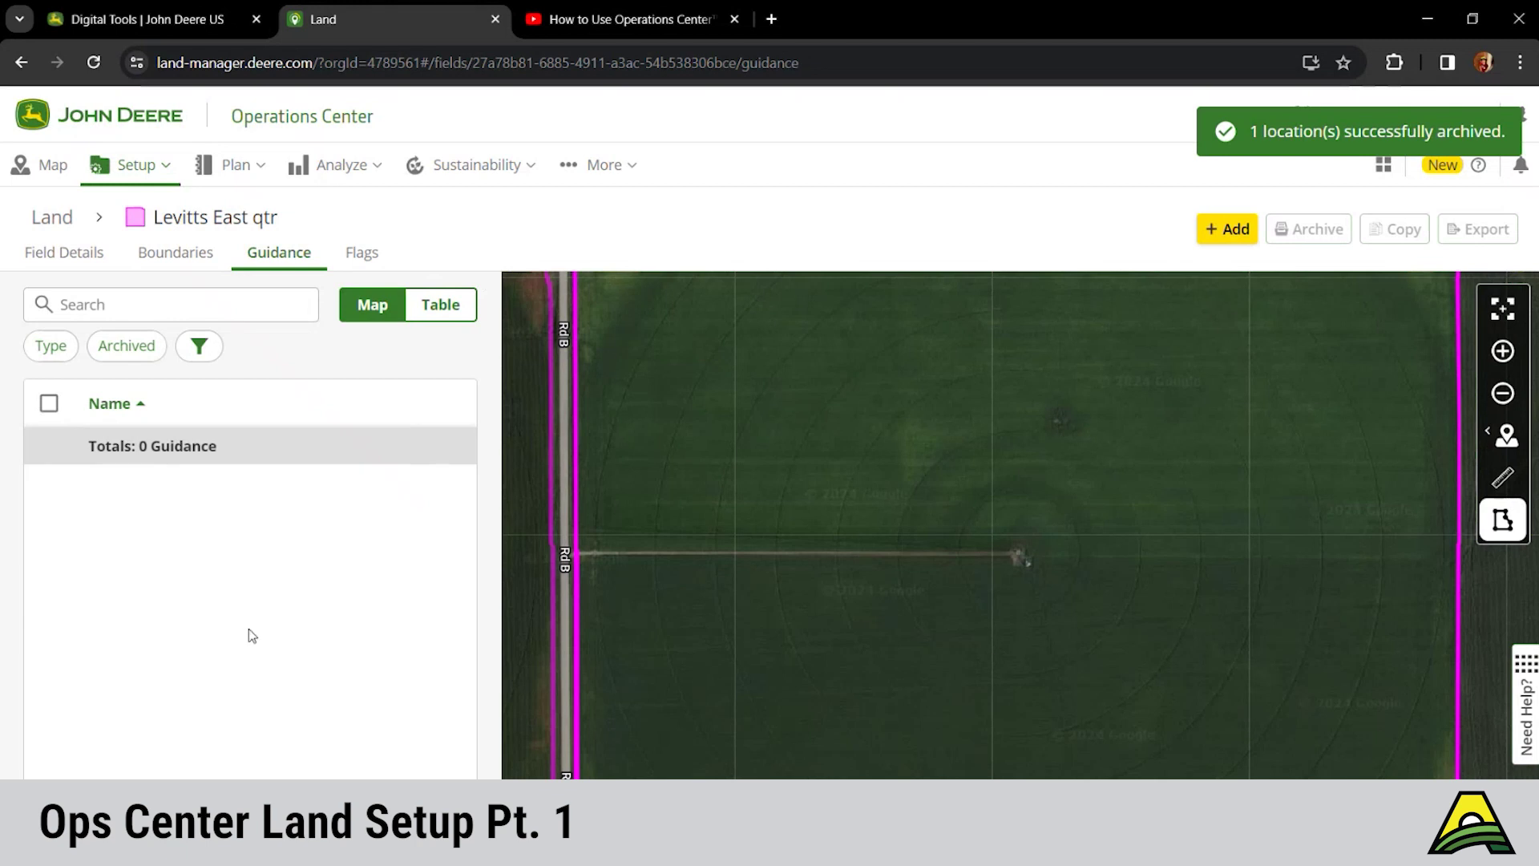
pyautogui.click(123, 347)
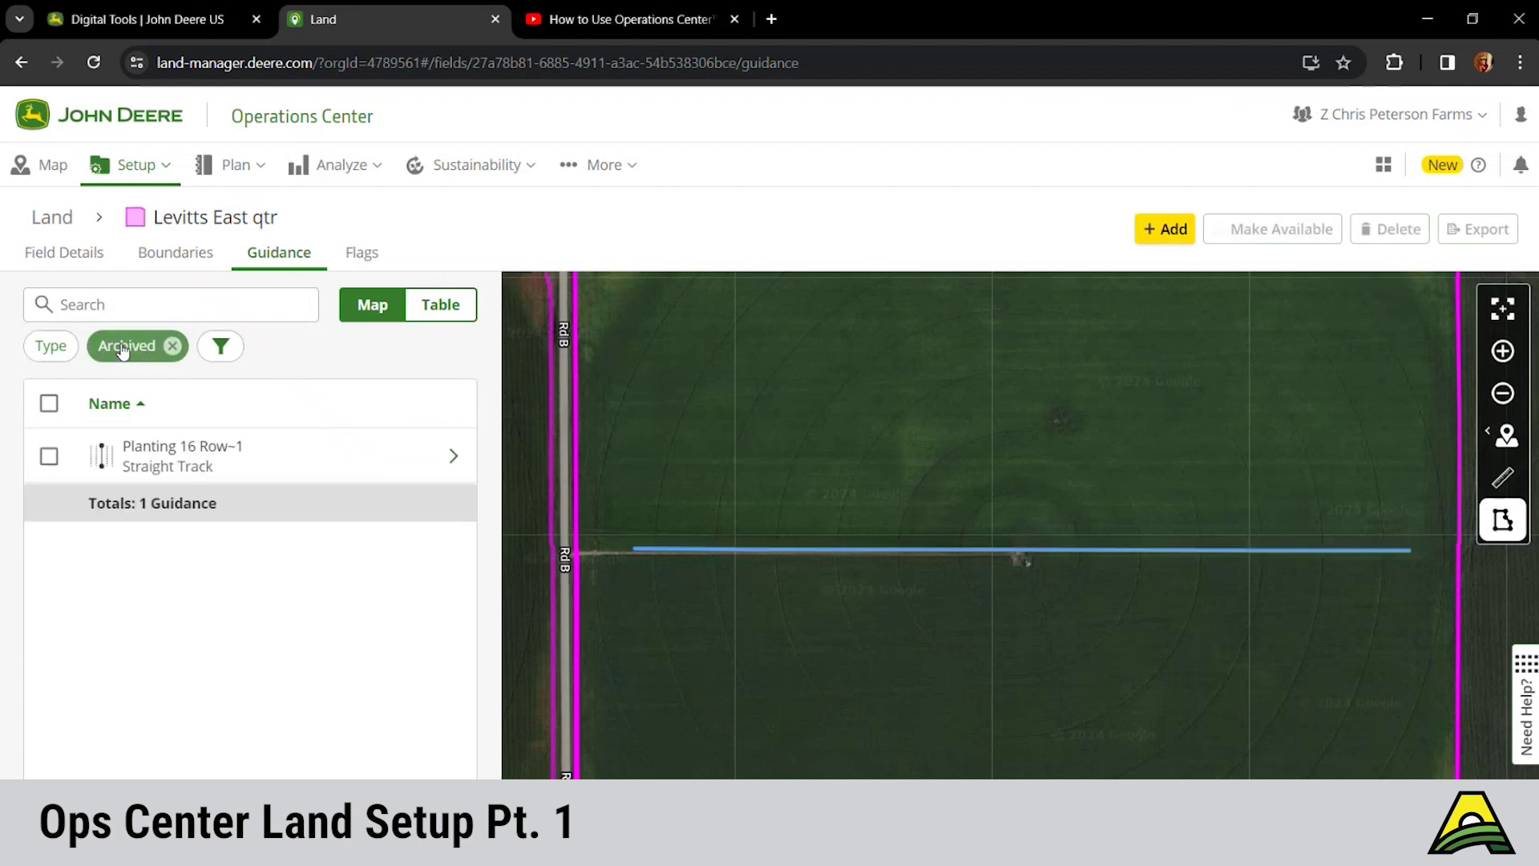
# Make Planting 16 Row~1 available again, clear the Archived filter, and open its details.
pyautogui.click(48, 457)
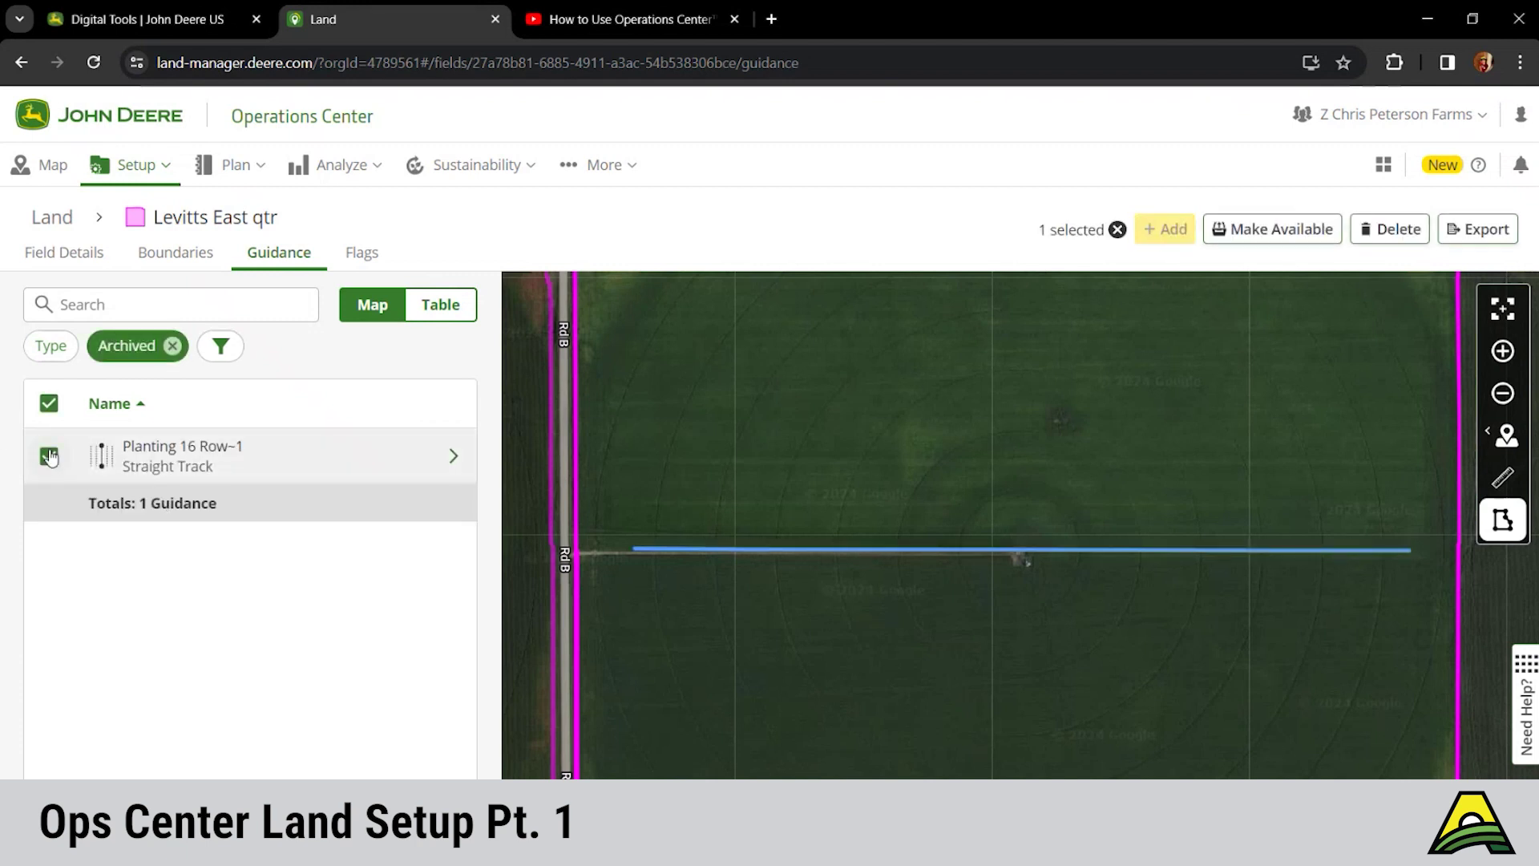
pyautogui.click(1263, 231)
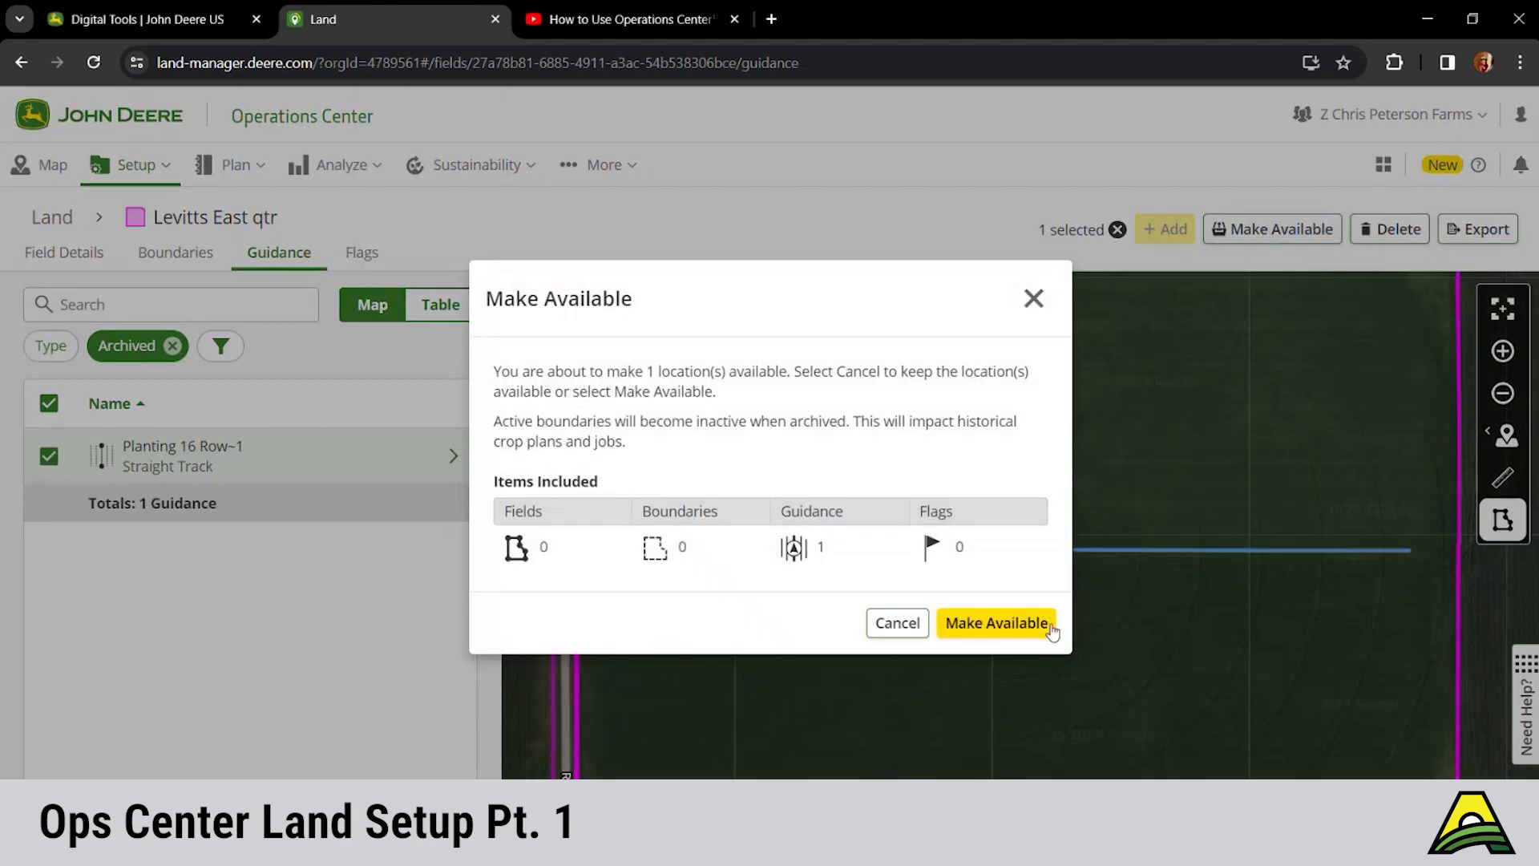
pyautogui.click(1021, 632)
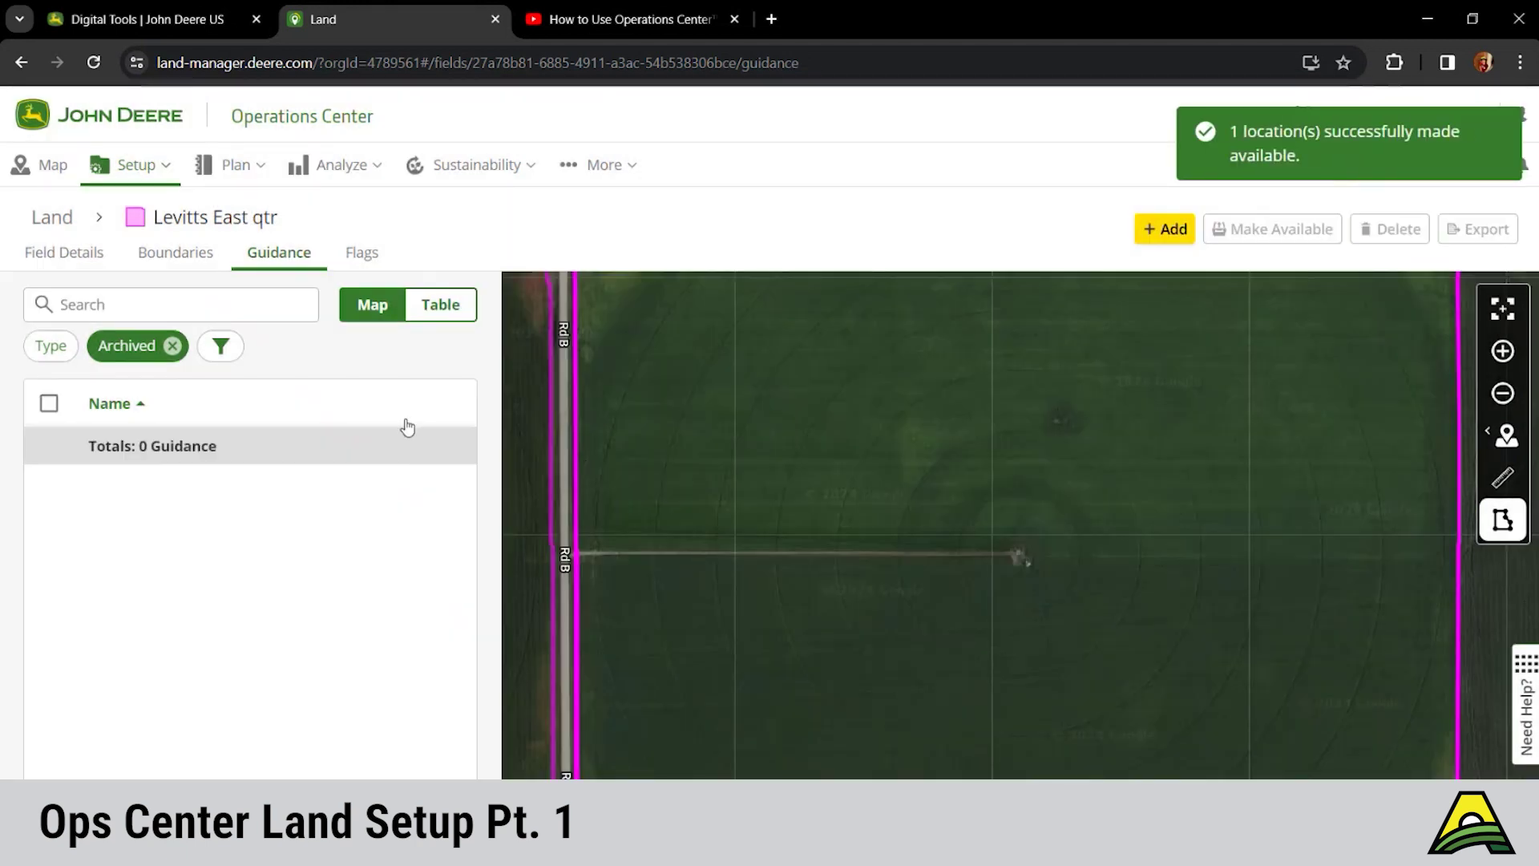
pyautogui.click(173, 347)
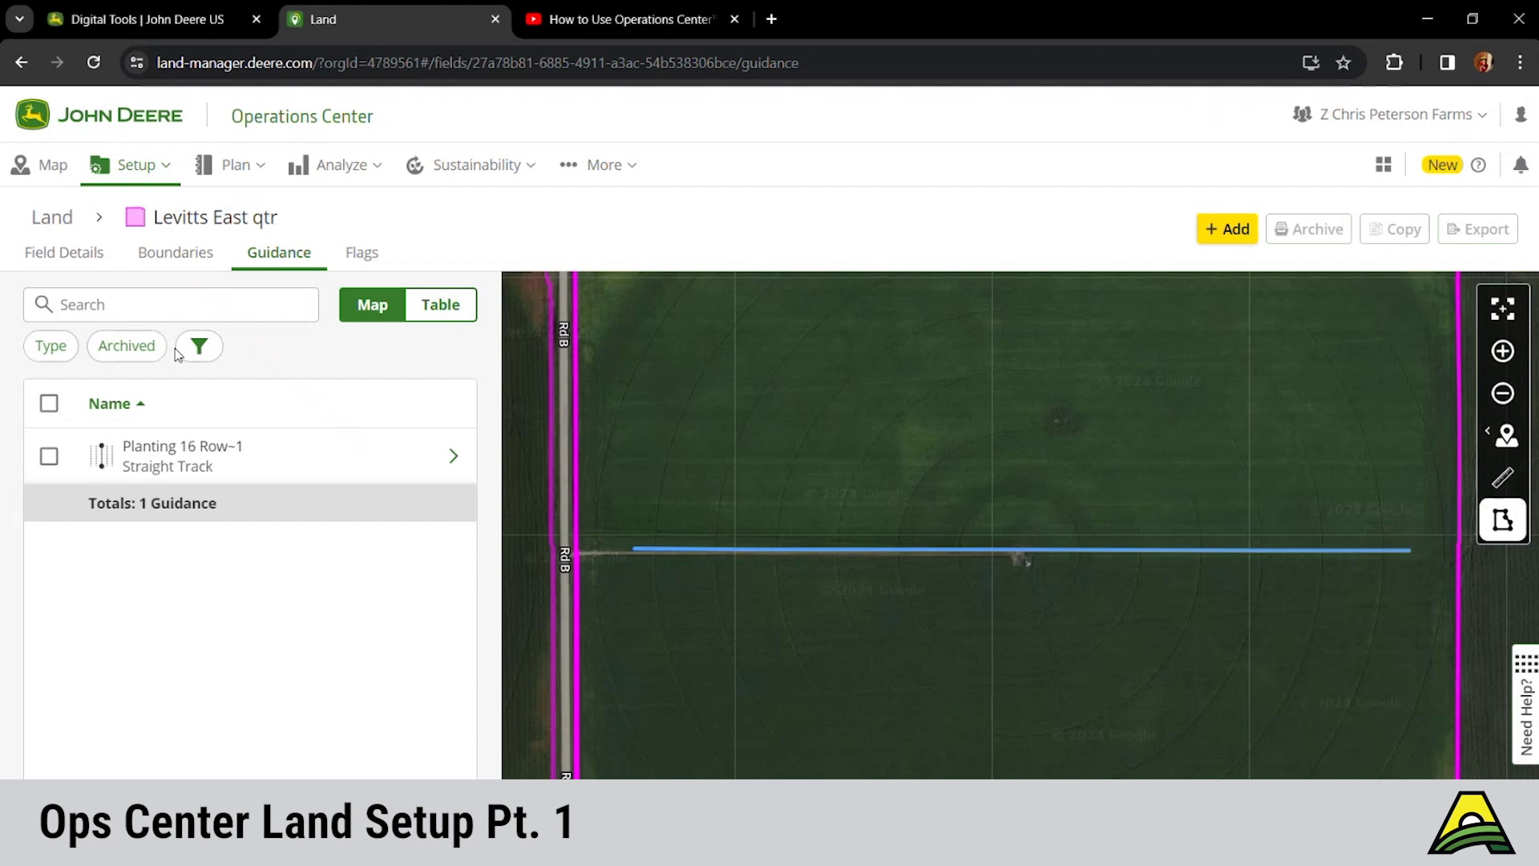
pyautogui.click(454, 456)
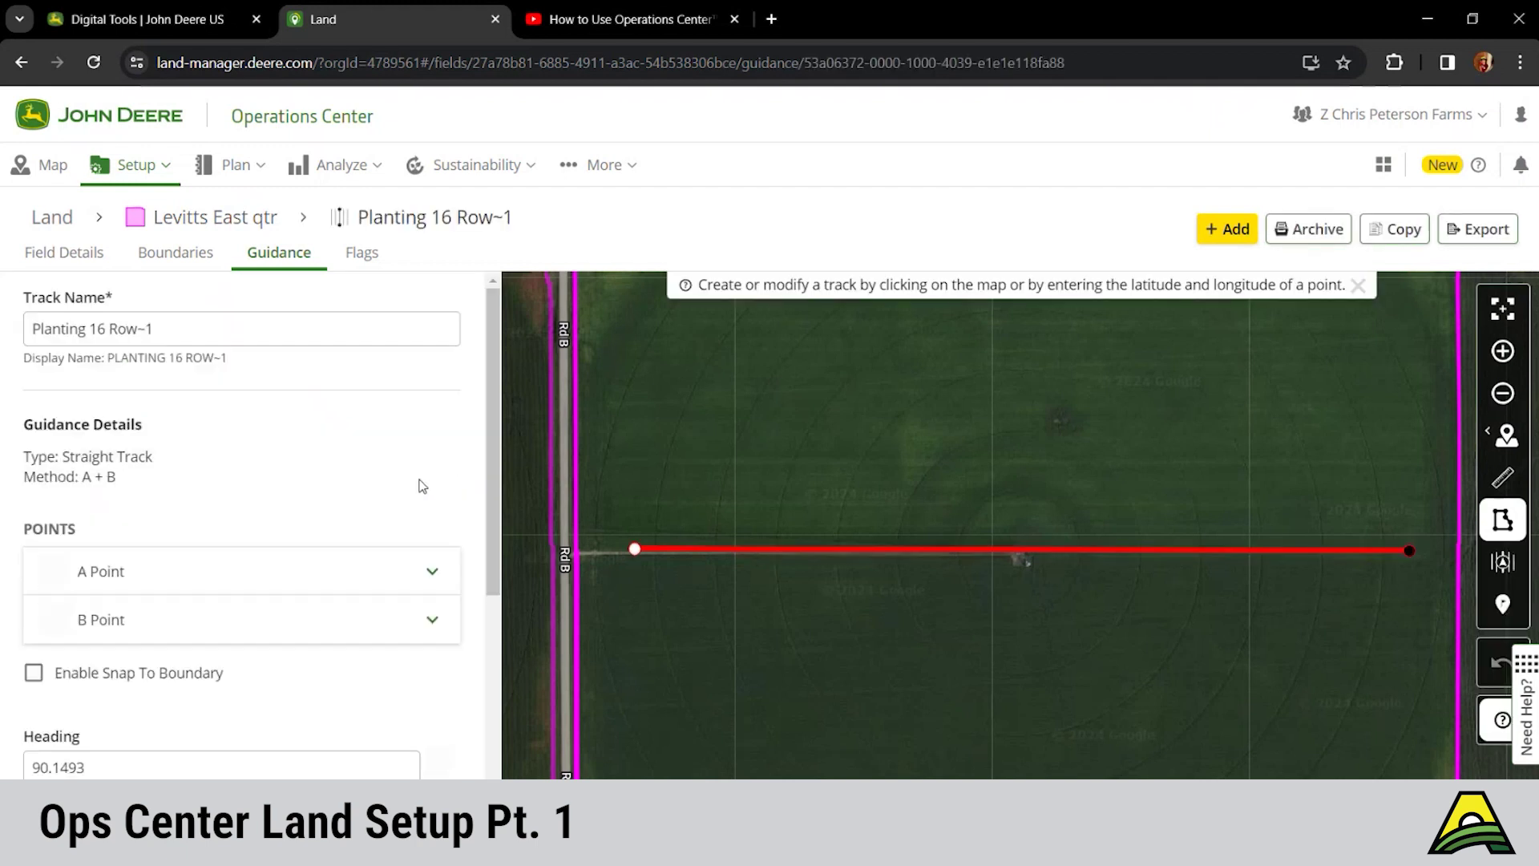
# Scroll through Planting 16 Row~1's details: A + B straight track, heading 90.1493, 2284.703 ft long.
pyautogui.scroll(-1, 342, 525)
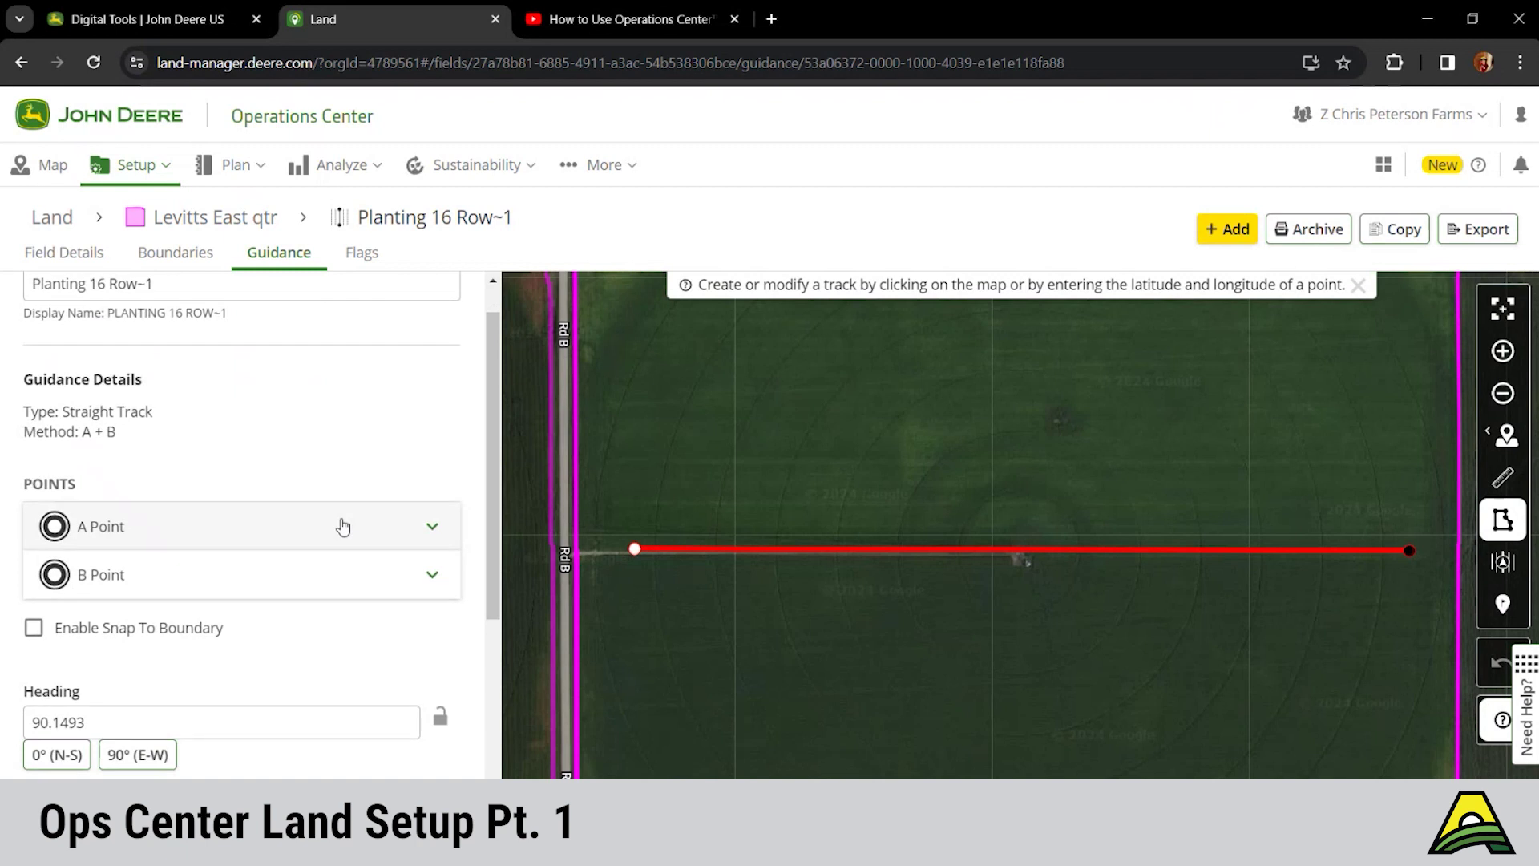
pyautogui.scroll(-3, 342, 526)
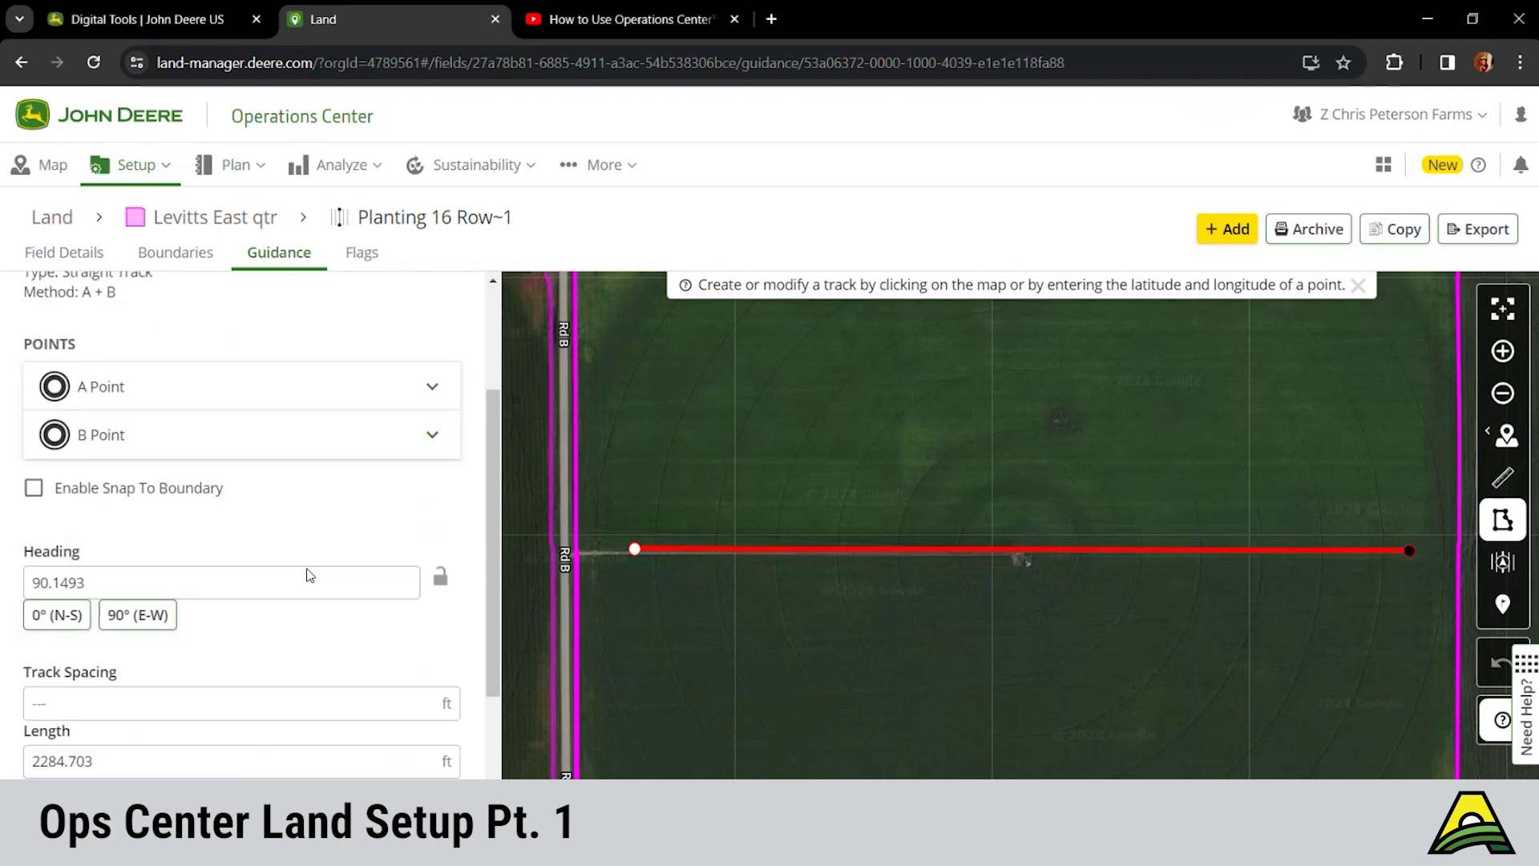
pyautogui.scroll(-1, 304, 574)
pyautogui.scroll(-3, 314, 641)
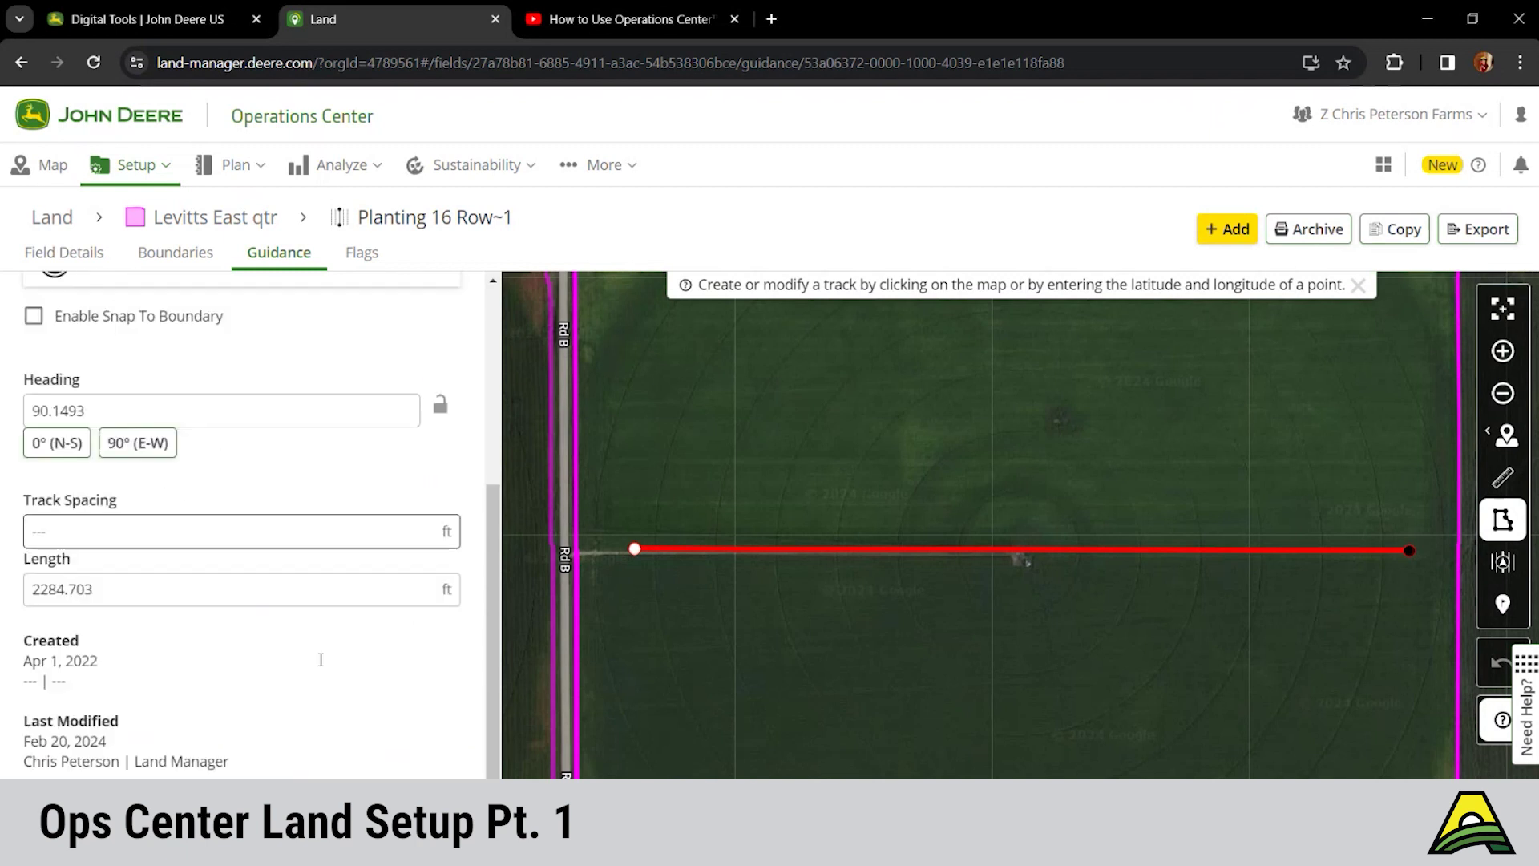
pyautogui.scroll(-1, 316, 609)
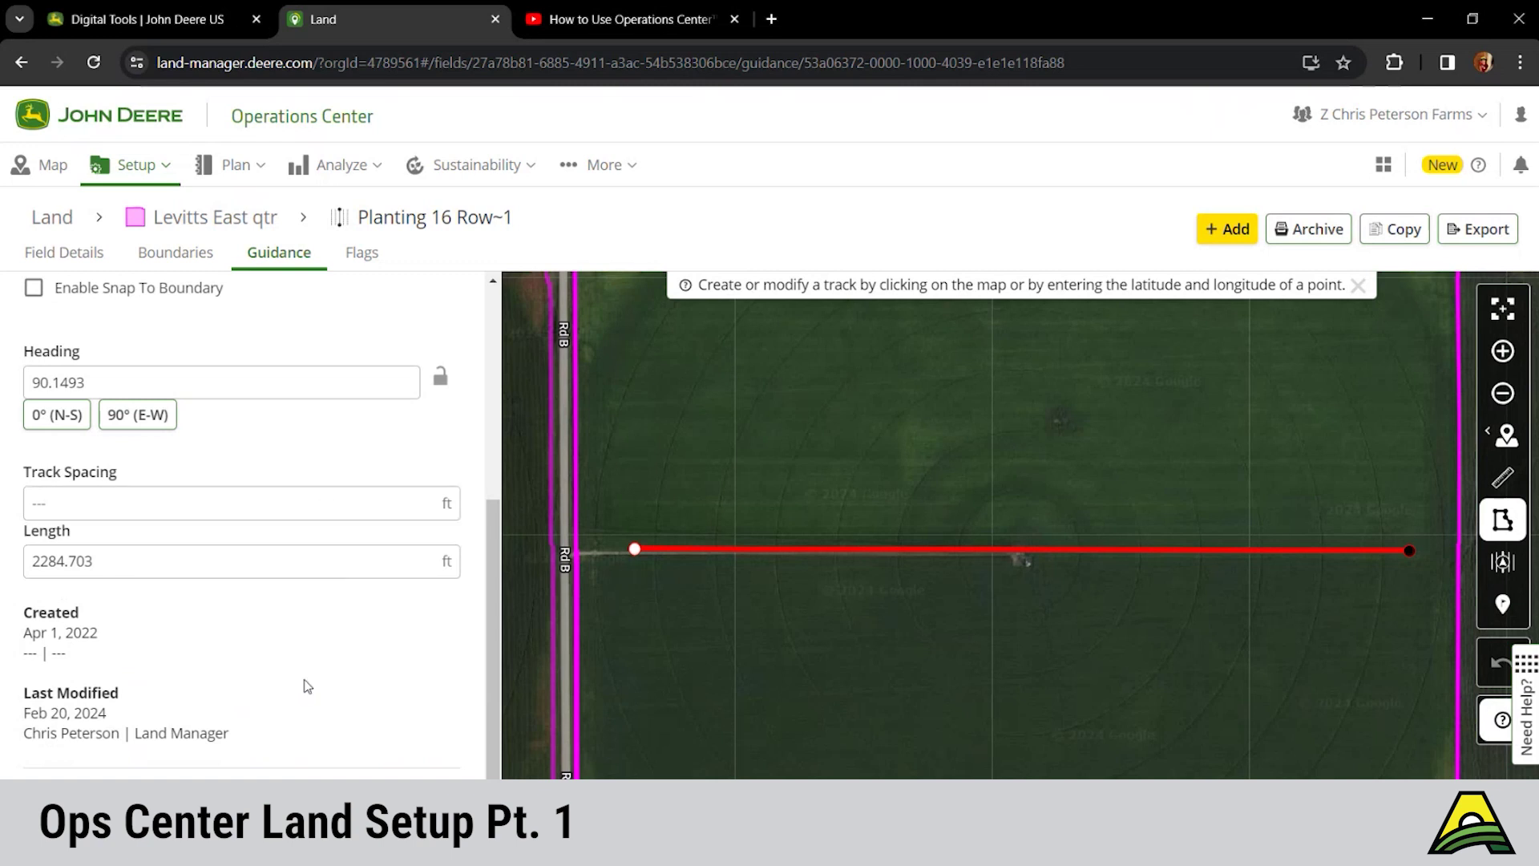
pyautogui.scroll(-1, 307, 686)
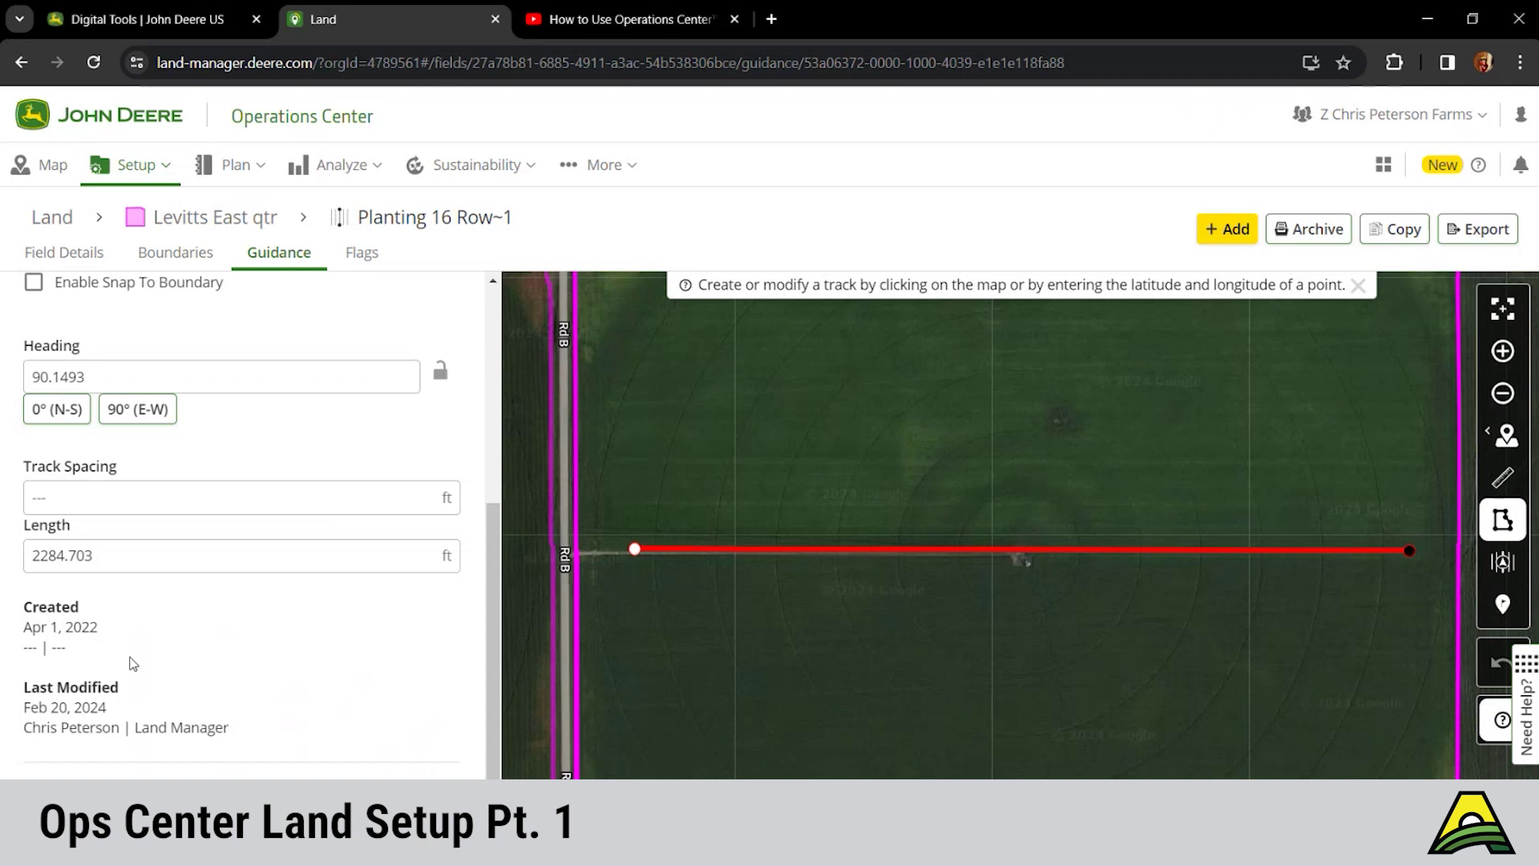
pyautogui.scroll(5, 132, 663)
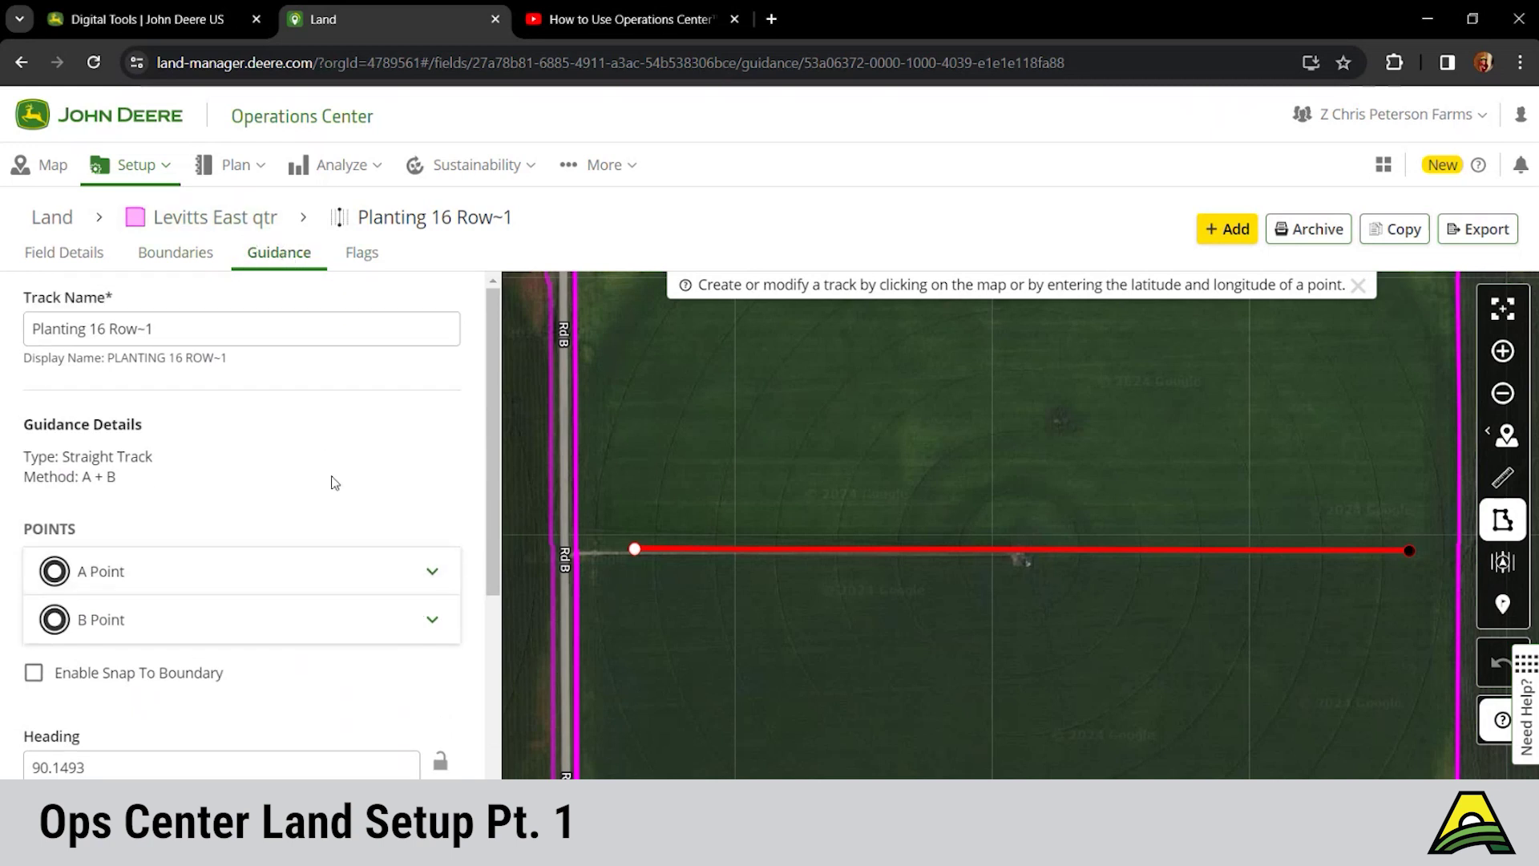
pyautogui.scroll(-1, 353, 549)
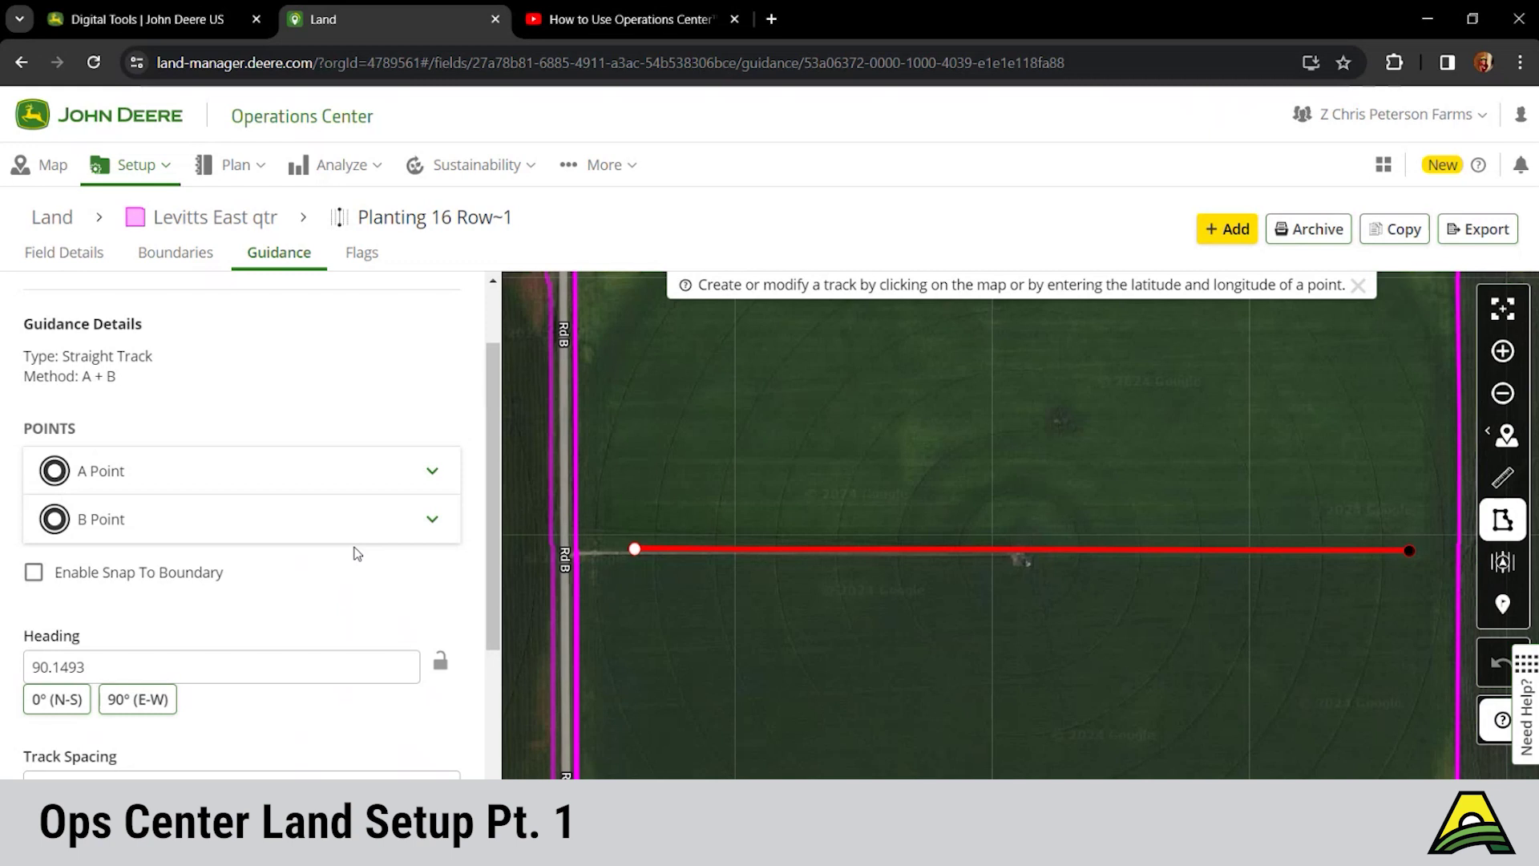
# In Flags, archive the second Inactive Well flag, leaving four, then open the other's details.
pyautogui.click(367, 256)
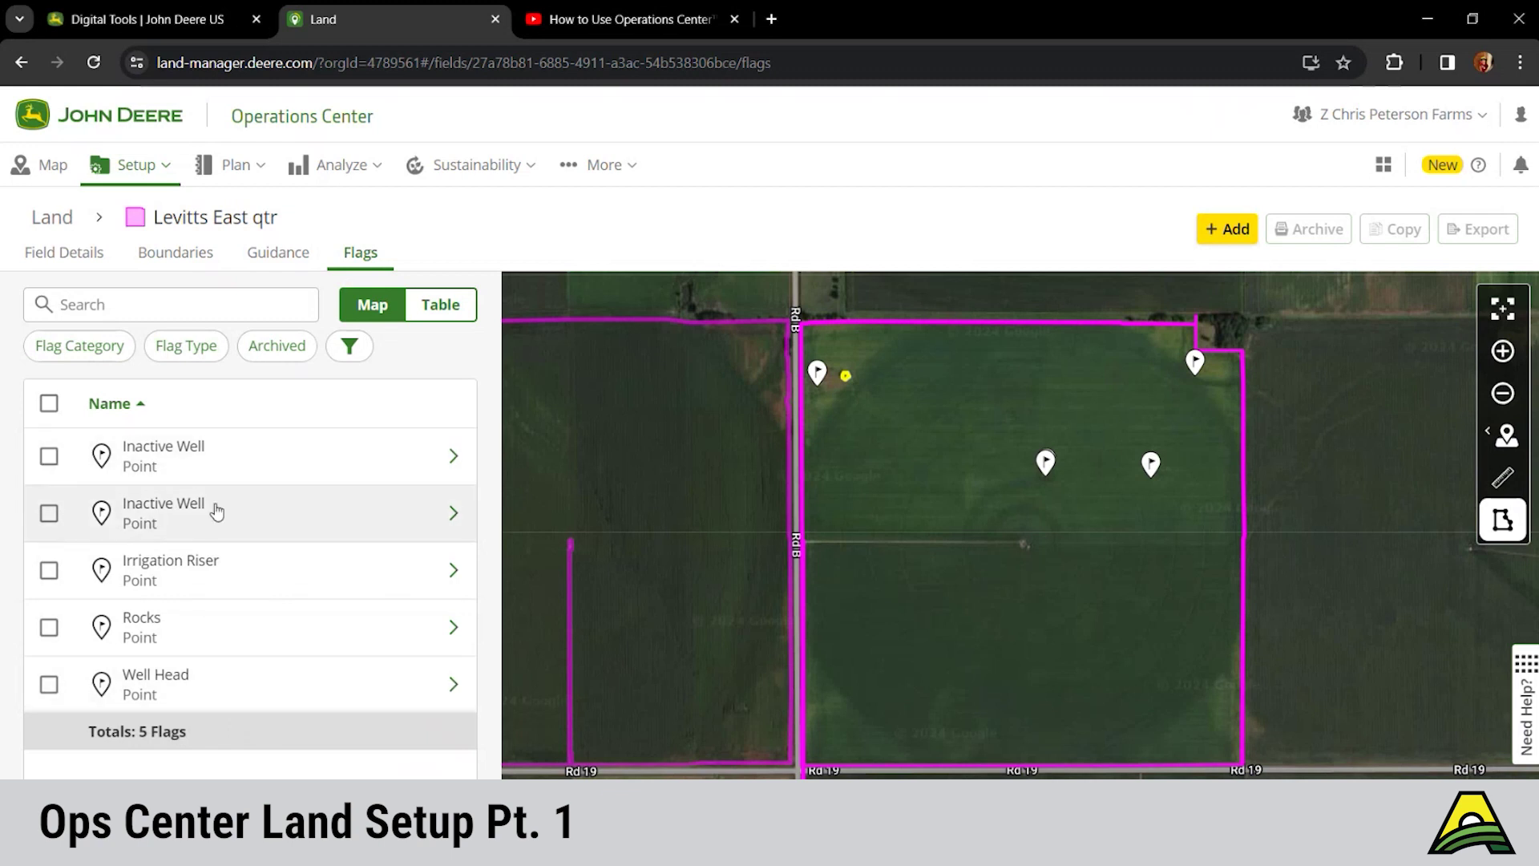
pyautogui.click(49, 513)
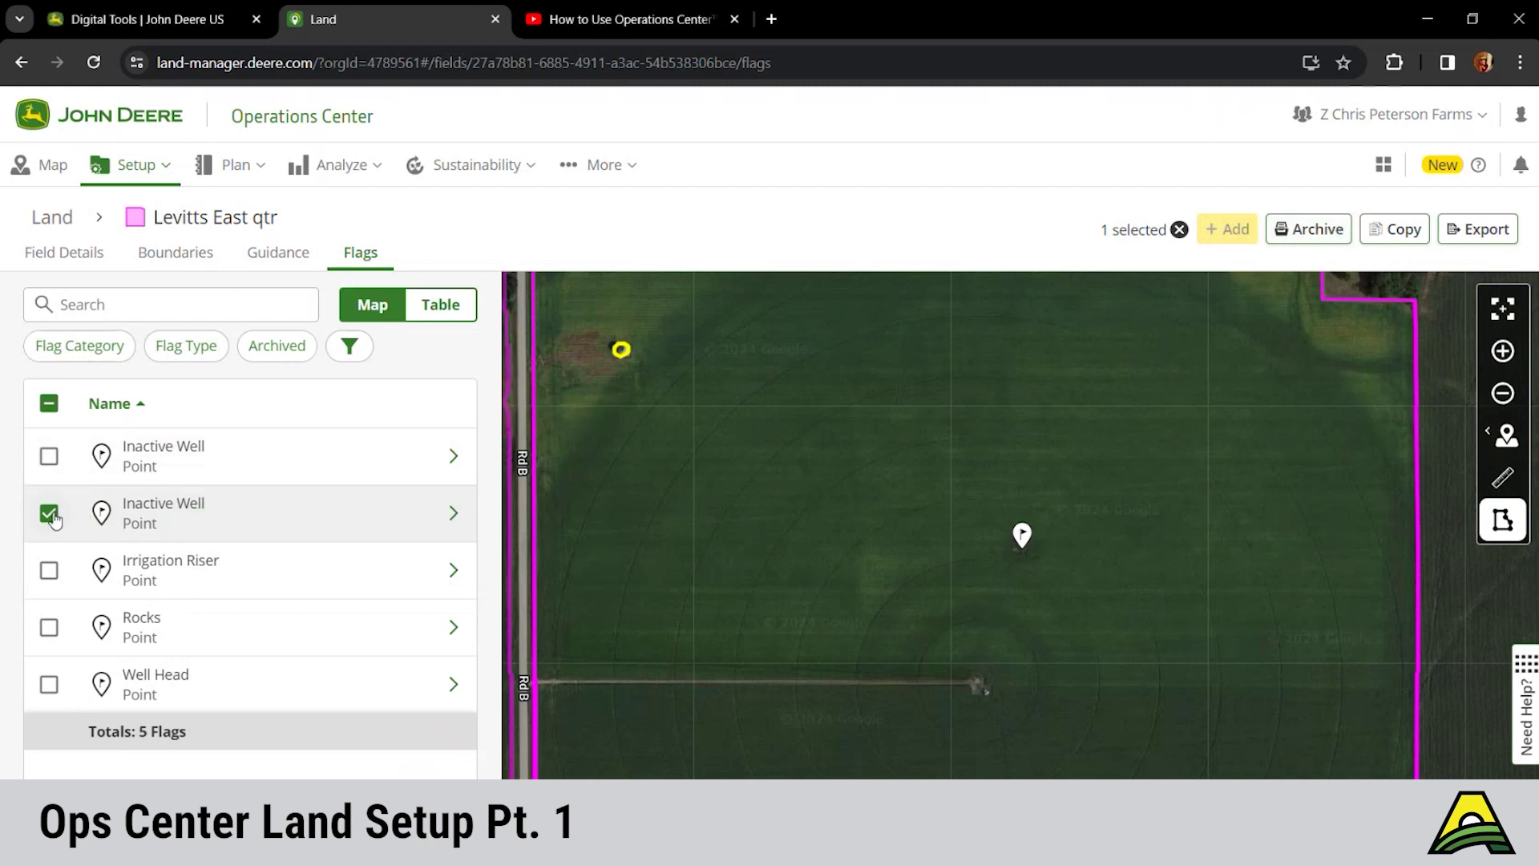
pyautogui.click(1300, 242)
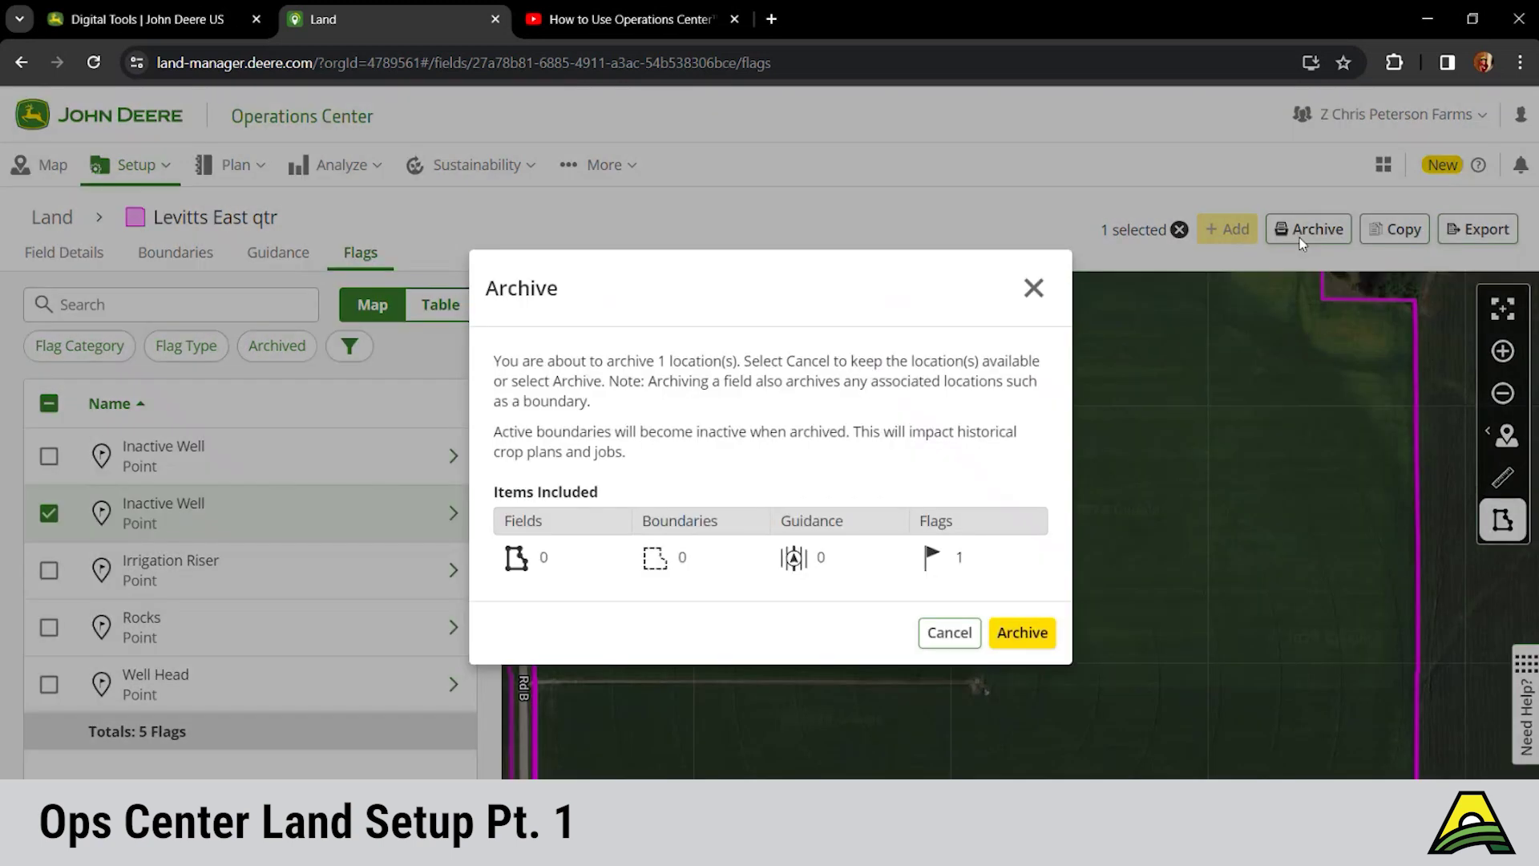
pyautogui.click(1022, 632)
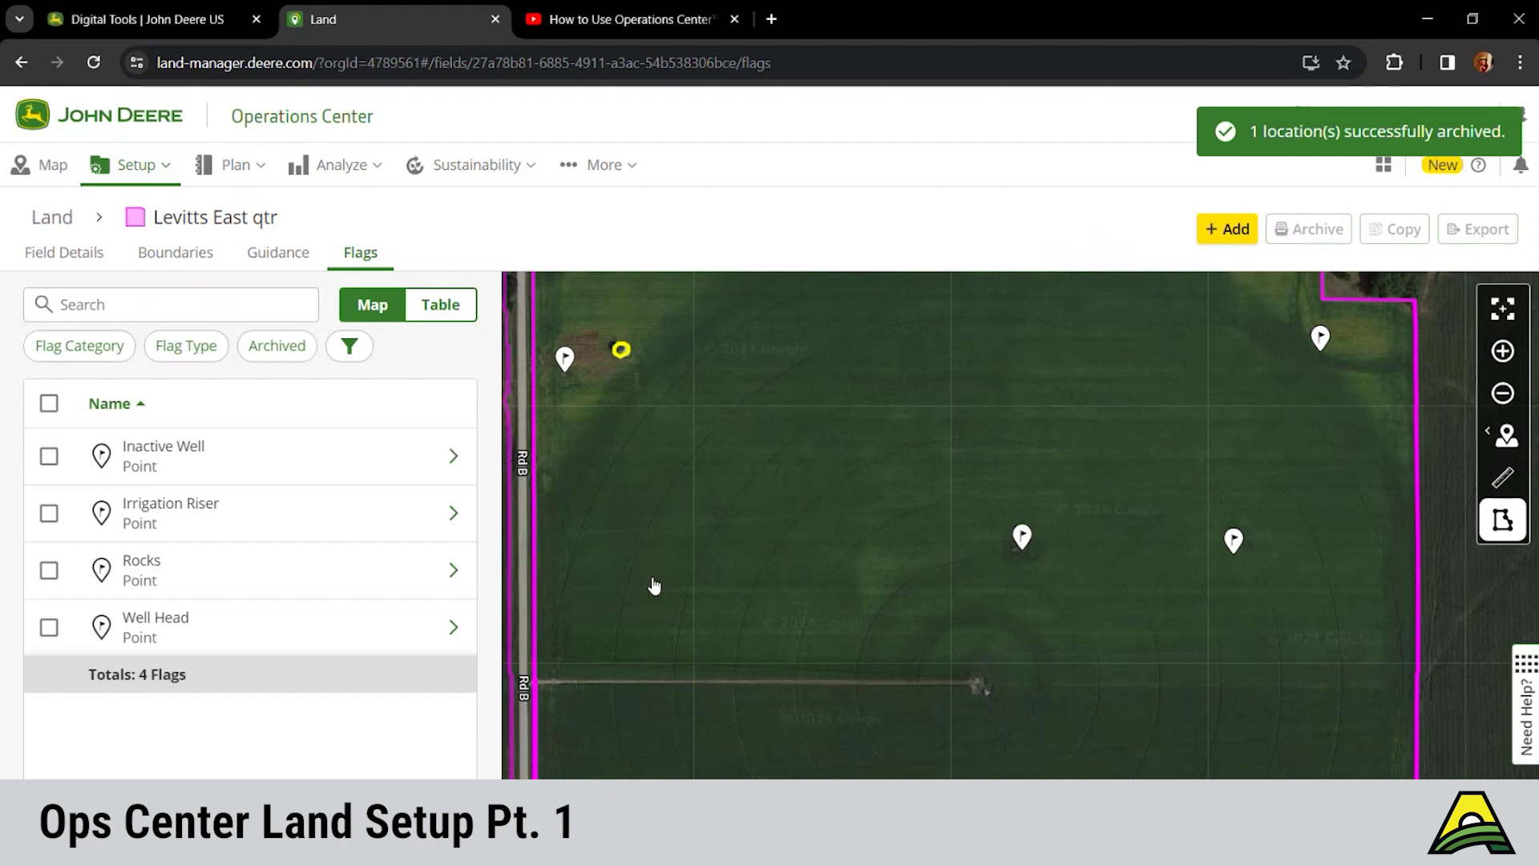
pyautogui.click(453, 460)
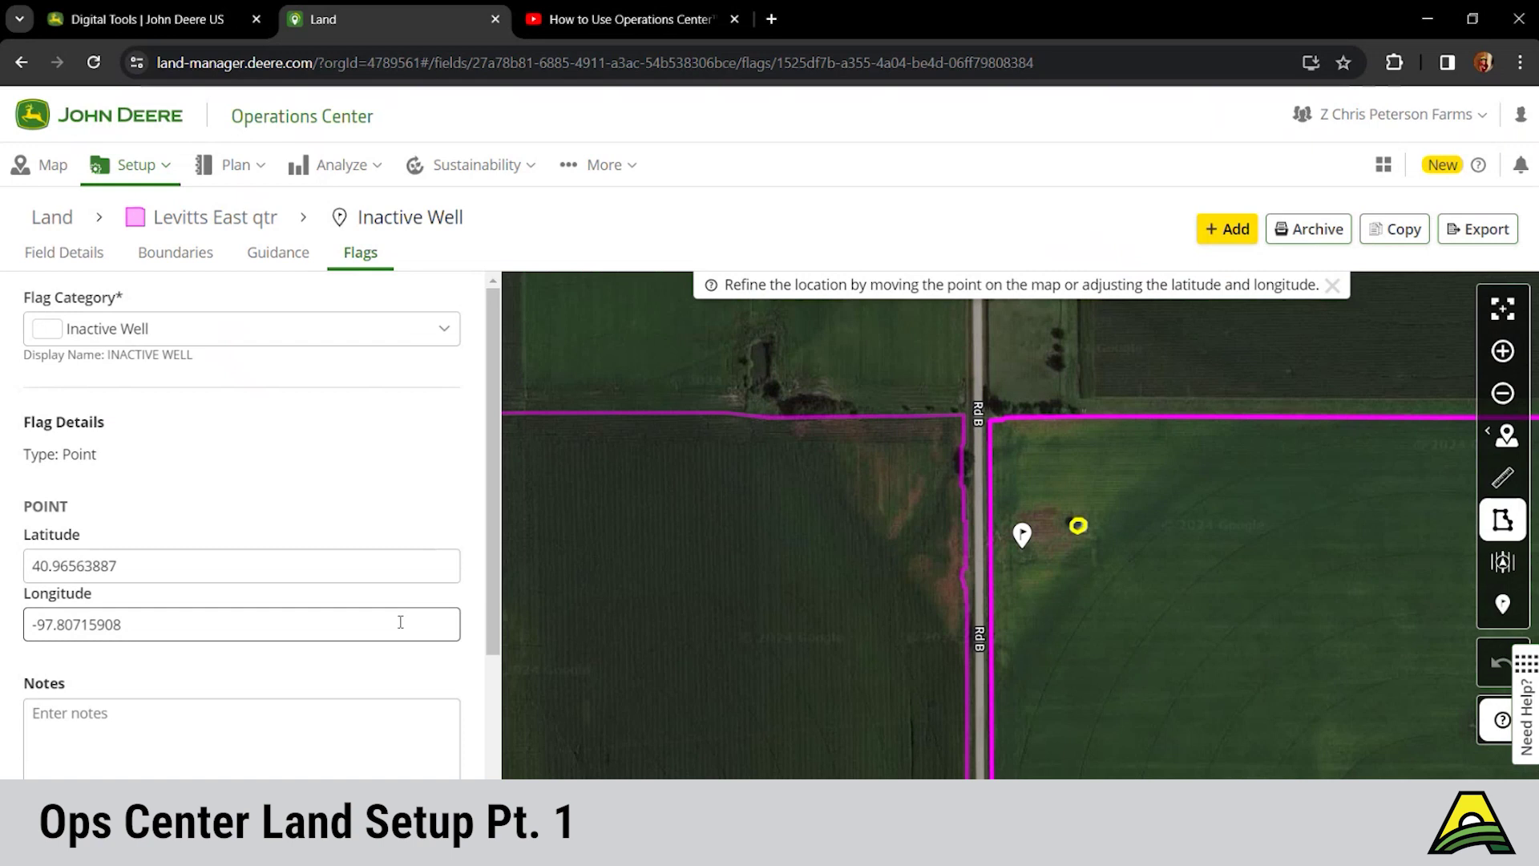
# Review the remaining Inactive Well flag's details and browse the Flag Category dropdown options.
pyautogui.scroll(-3, 399, 621)
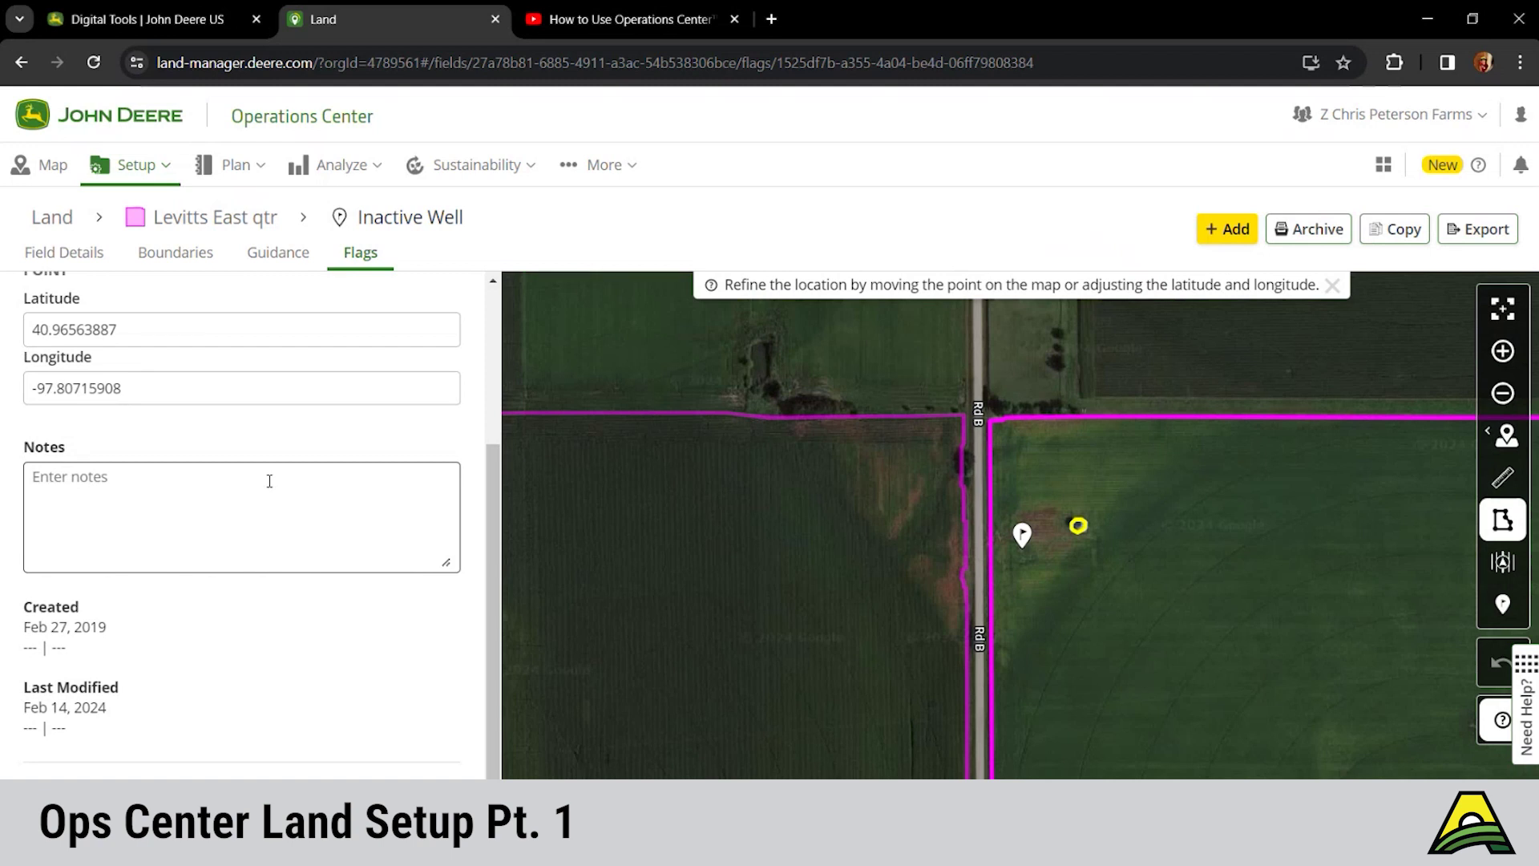
pyautogui.scroll(1, 269, 481)
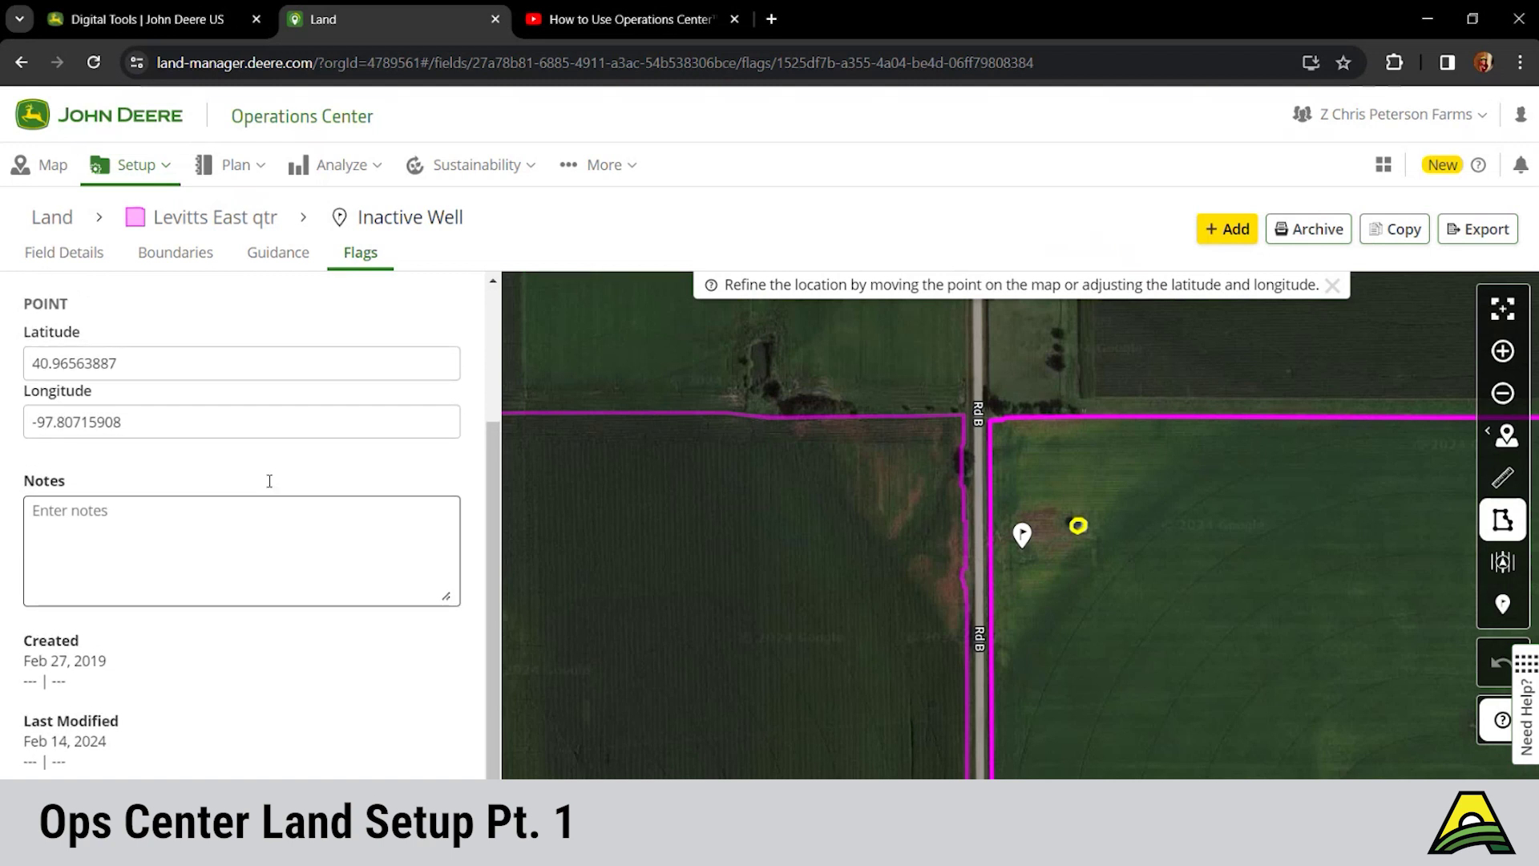
pyautogui.scroll(2, 269, 481)
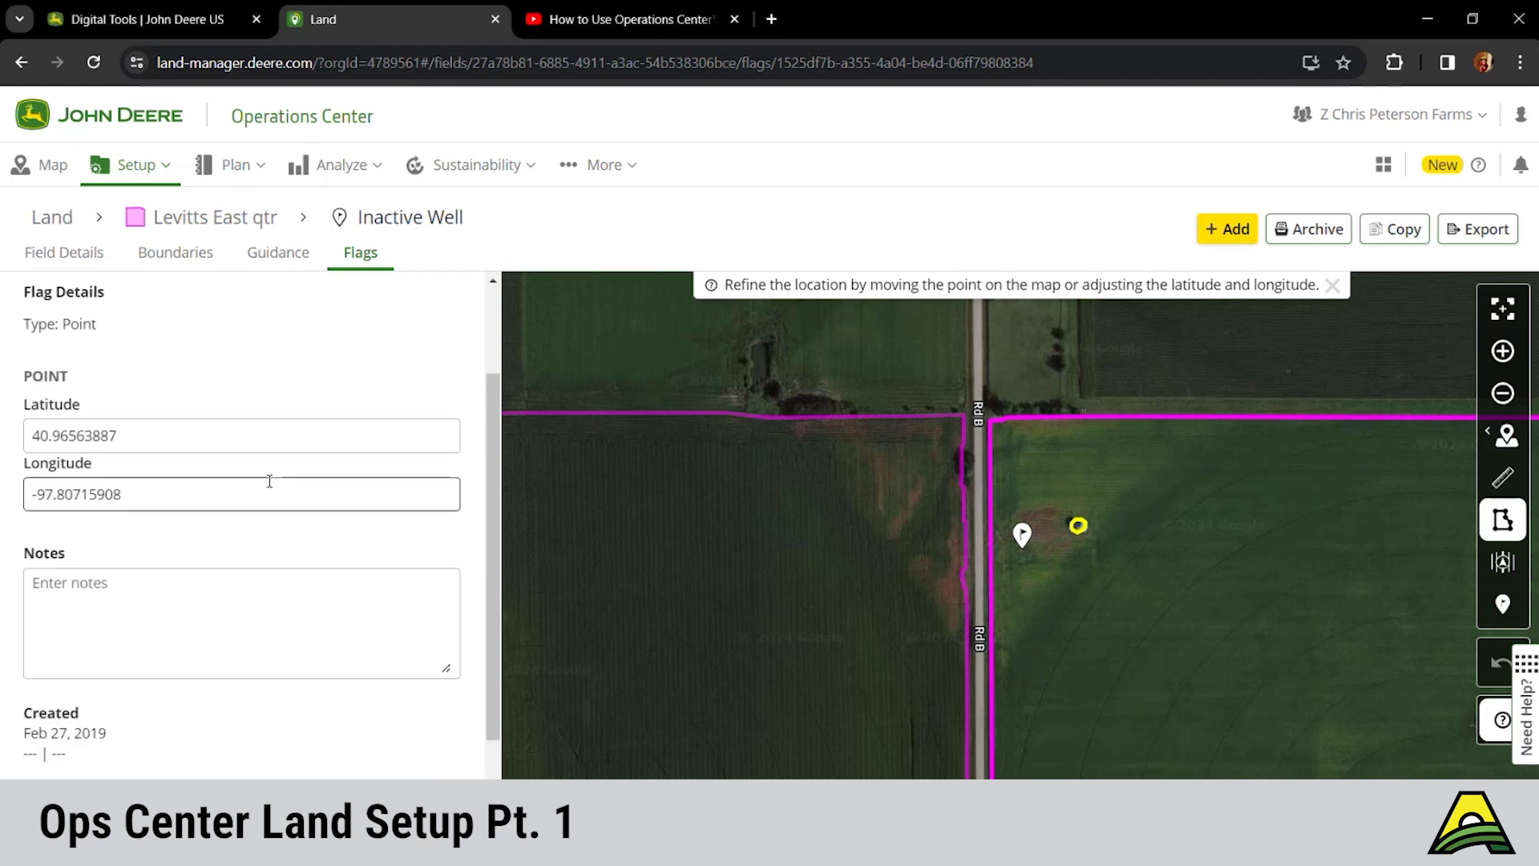
pyautogui.scroll(4, 270, 480)
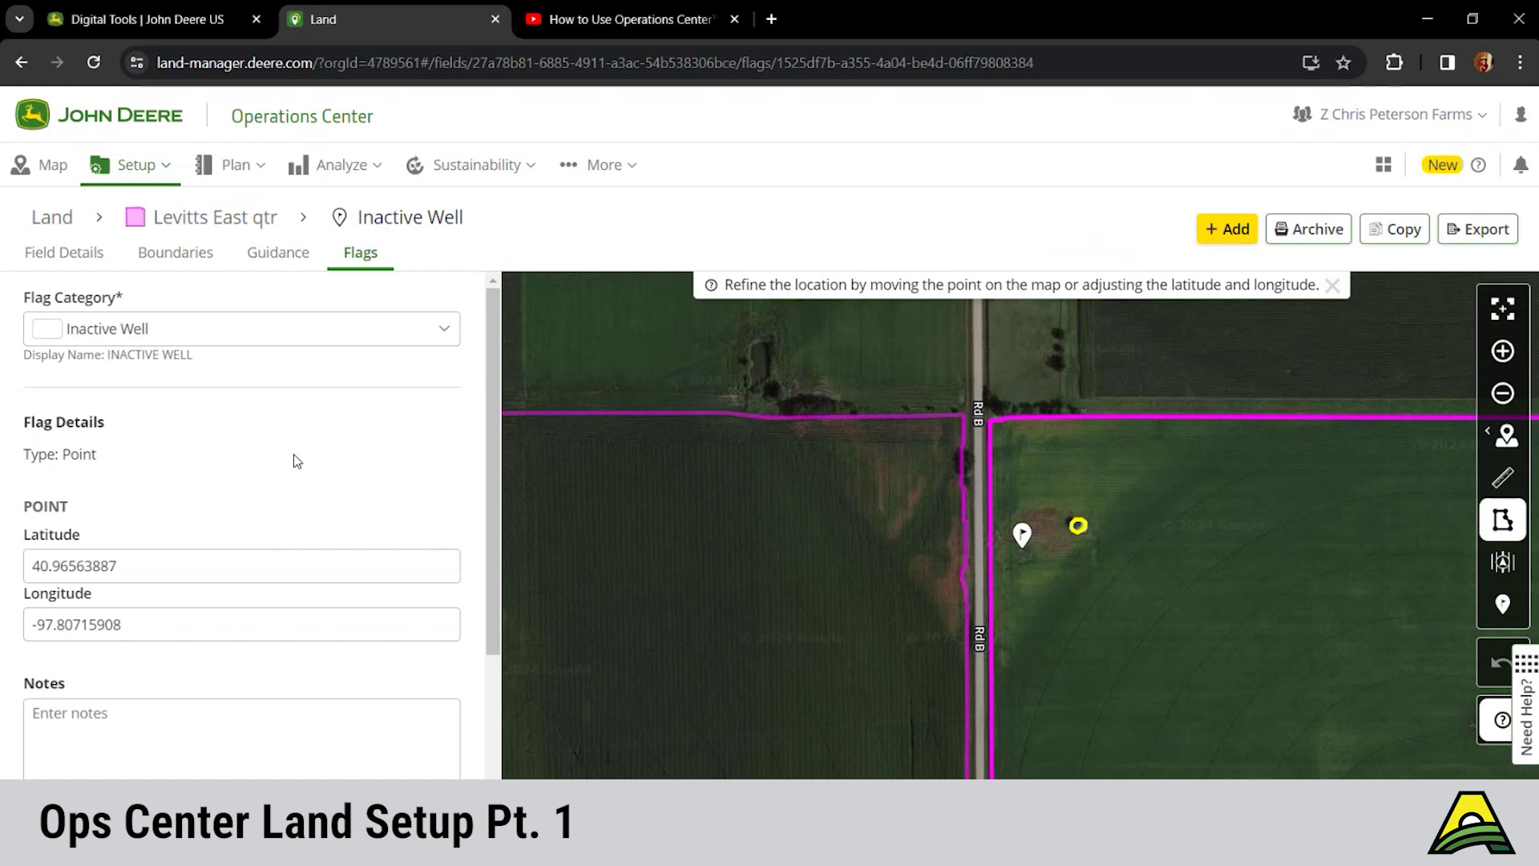
pyautogui.click(295, 341)
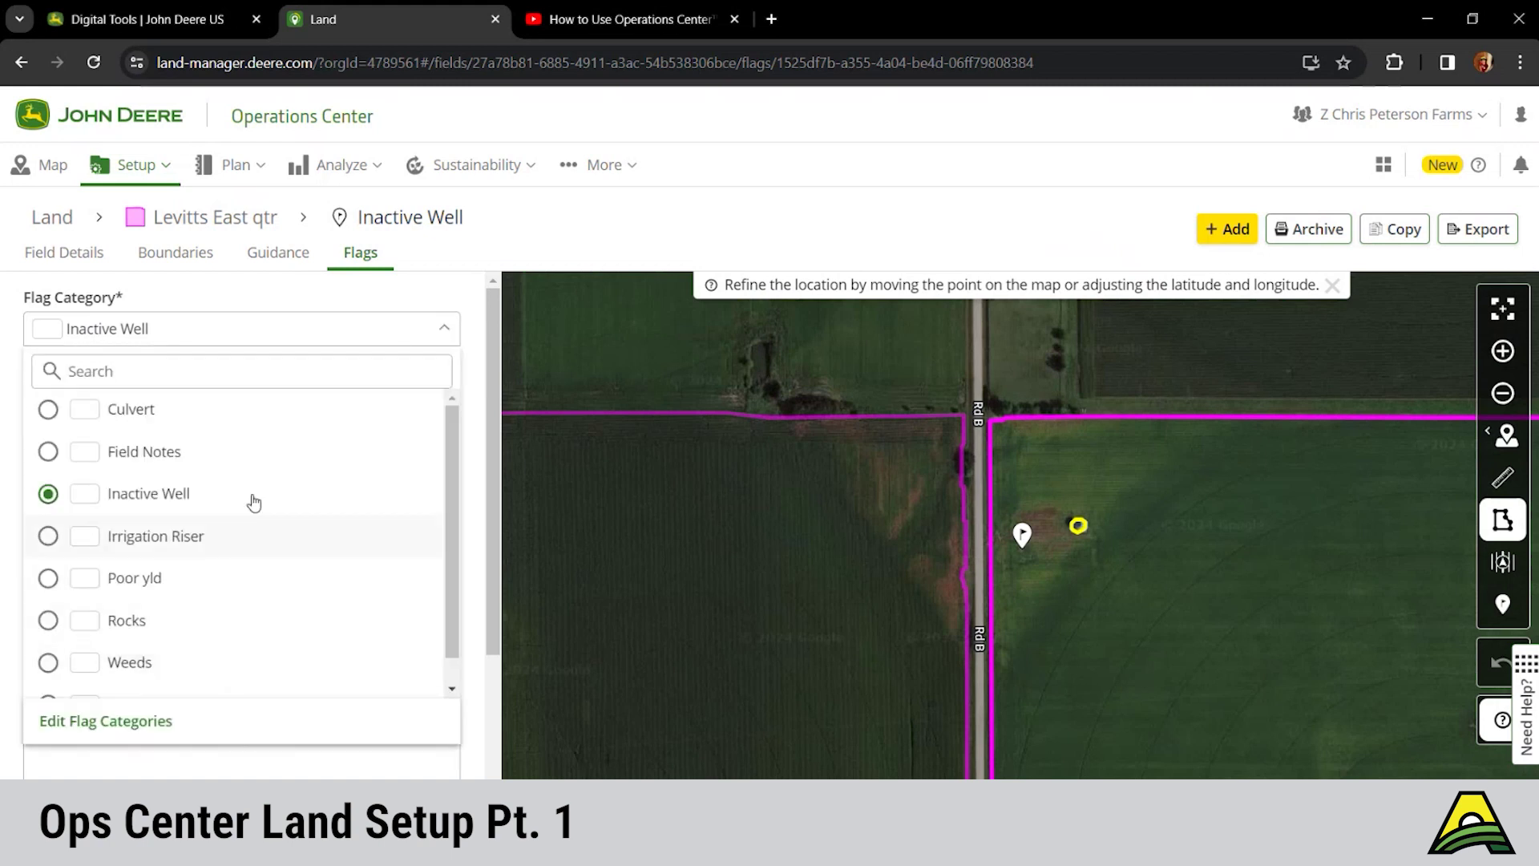
pyautogui.scroll(-1, 229, 627)
pyautogui.scroll(-1, 230, 627)
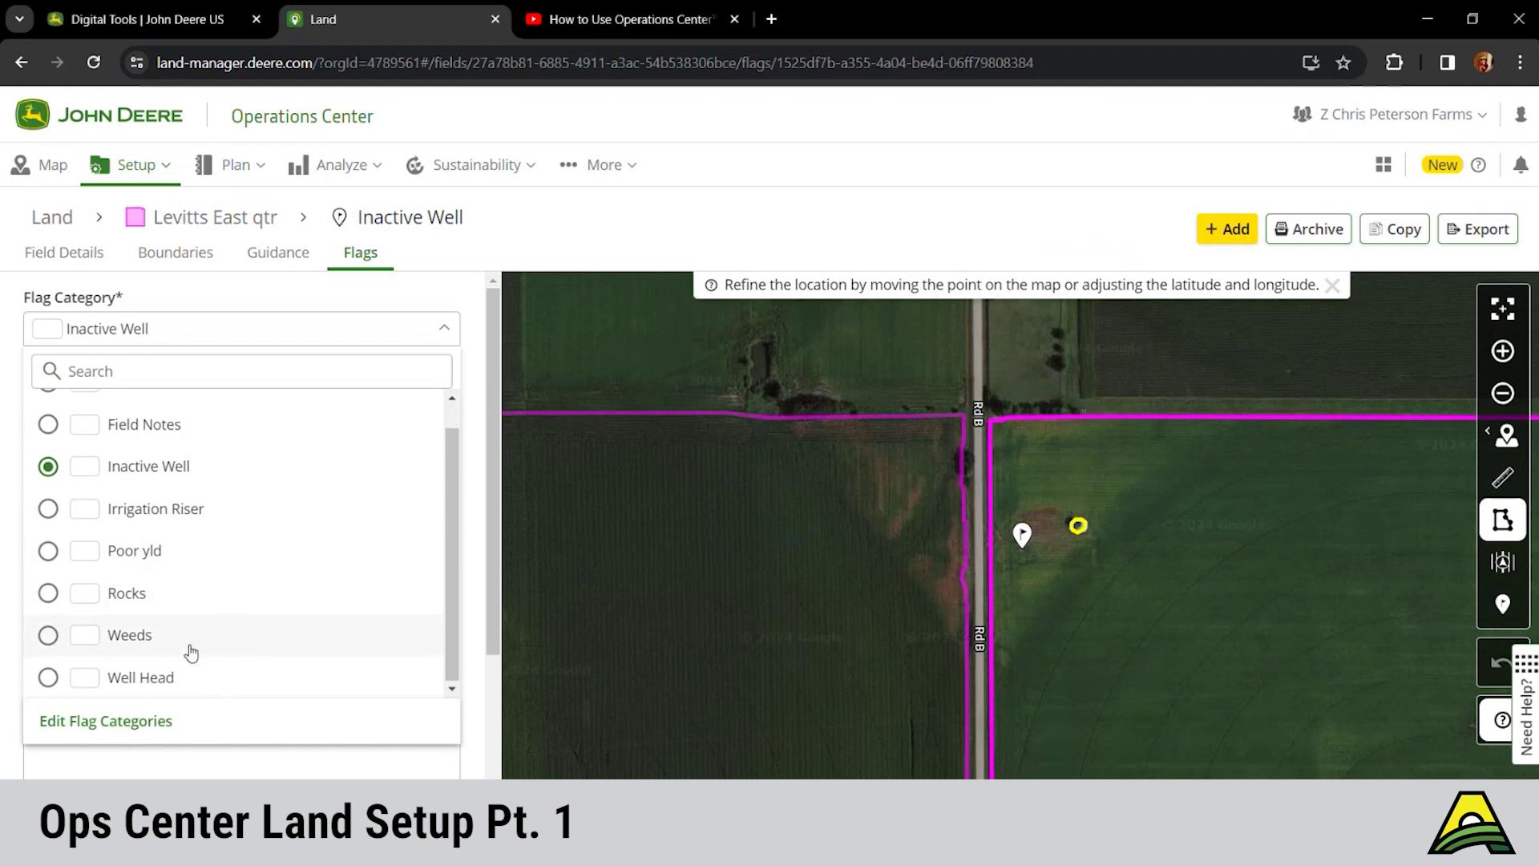